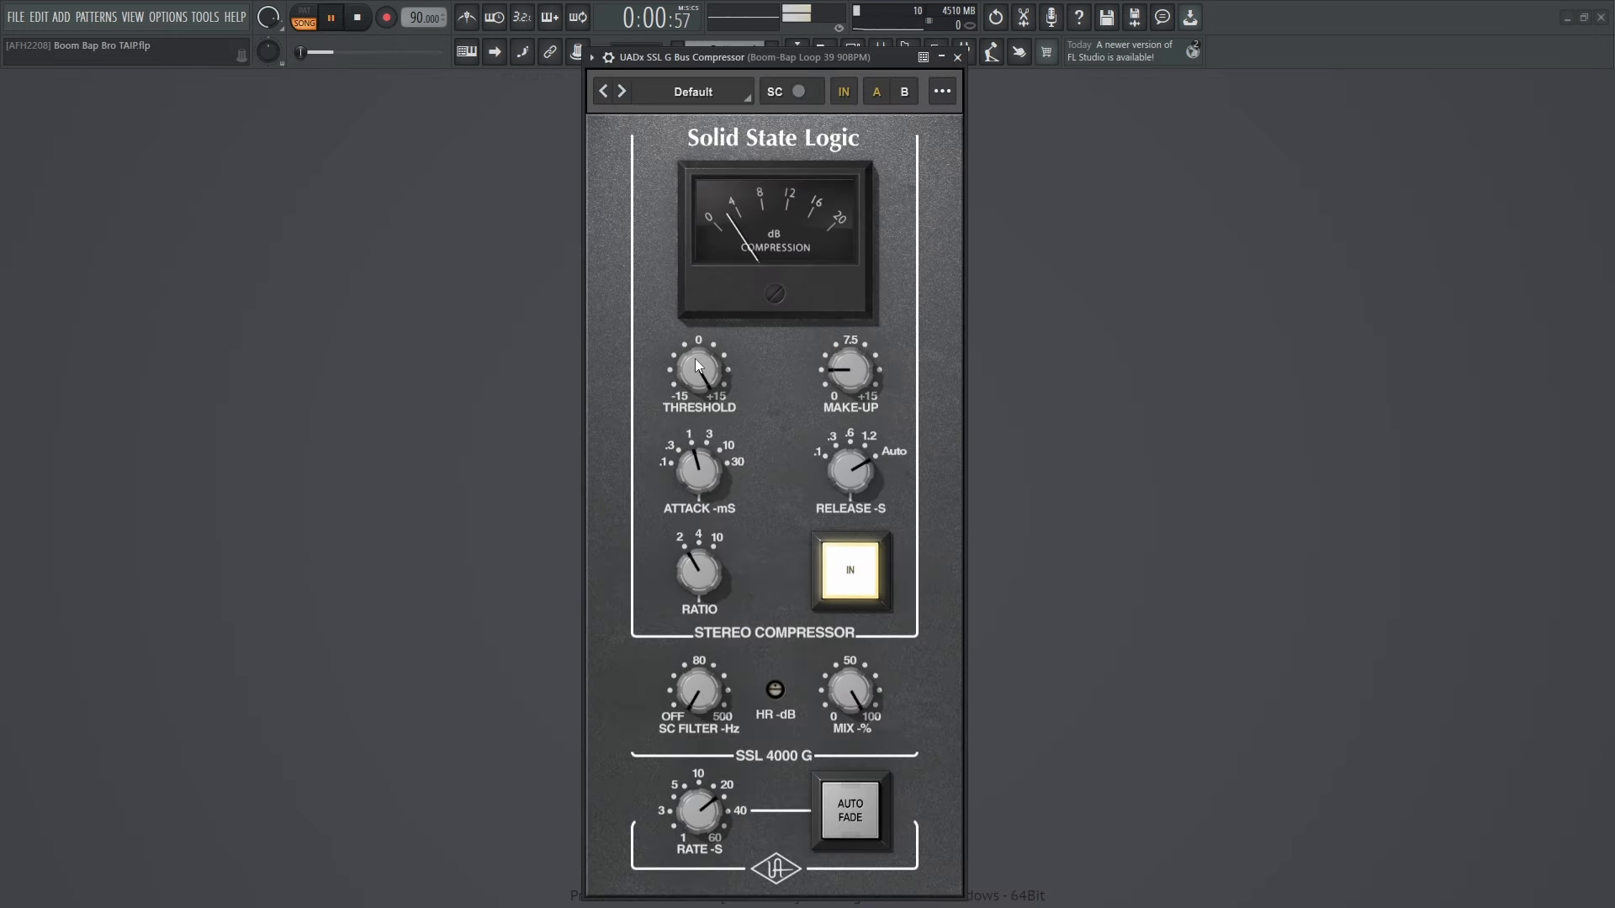
# - Lower the compressor threshold to about 5.6 dB and set the attack to 0.3 ms
pyautogui.moveTo(694, 360)
pyautogui.mouseDown()
pyautogui.moveTo(705, 511)
pyautogui.moveTo(718, 365)
pyautogui.mouseUp()
pyautogui.moveTo(695, 358)
pyautogui.mouseDown()
pyautogui.moveTo(711, 528)
pyautogui.moveTo(718, 365)
pyautogui.mouseUp()
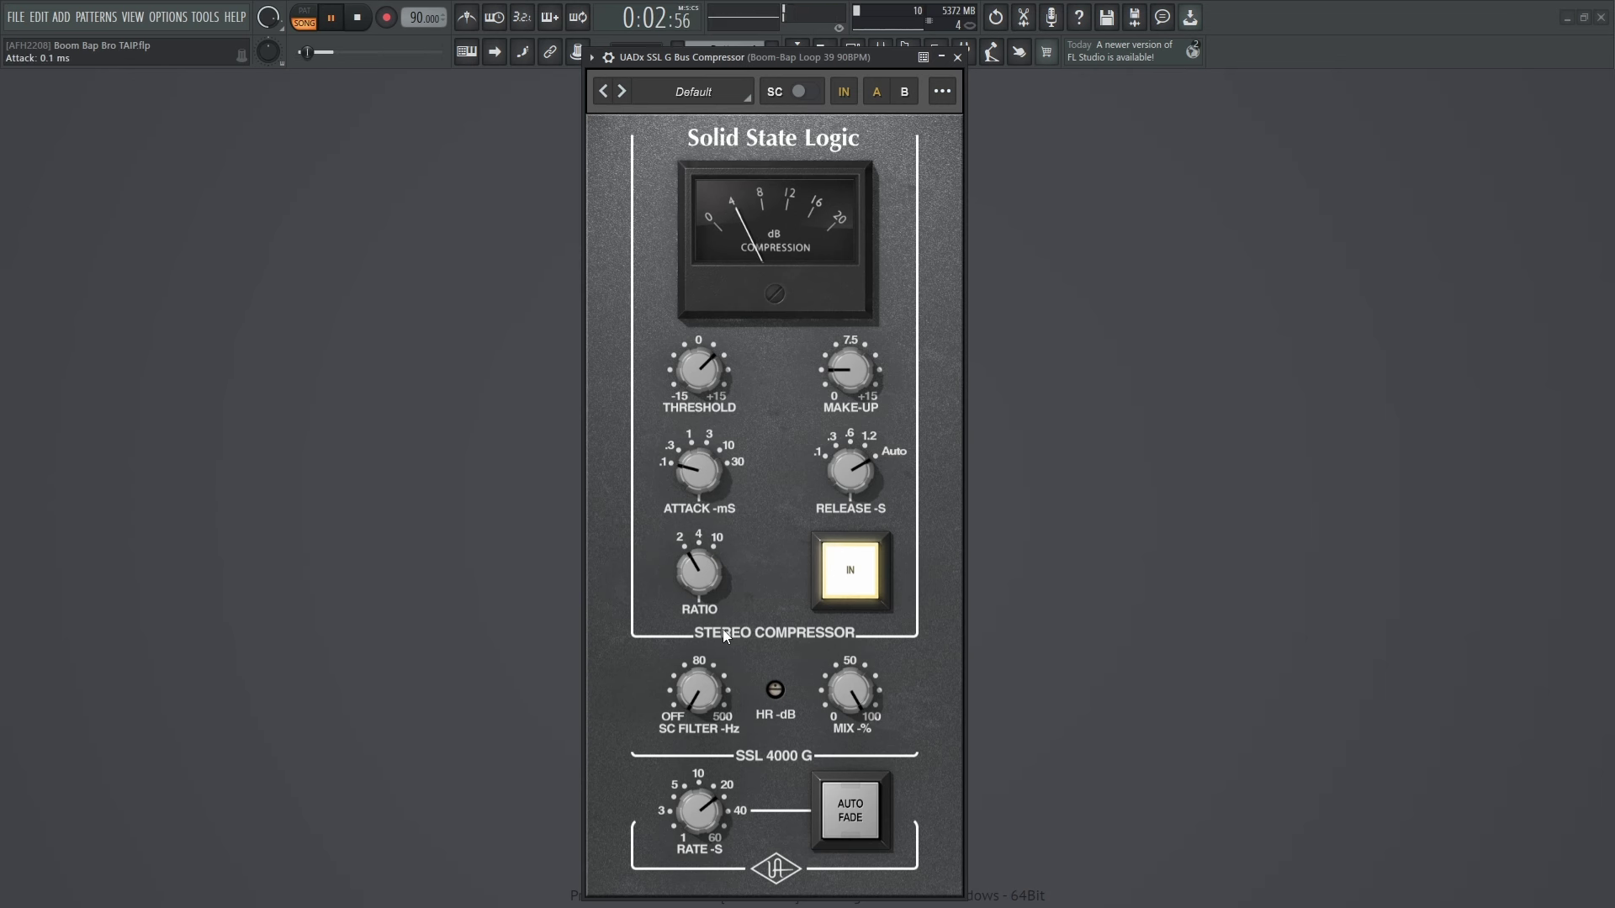
pyautogui.scroll(-2, 696, 495)
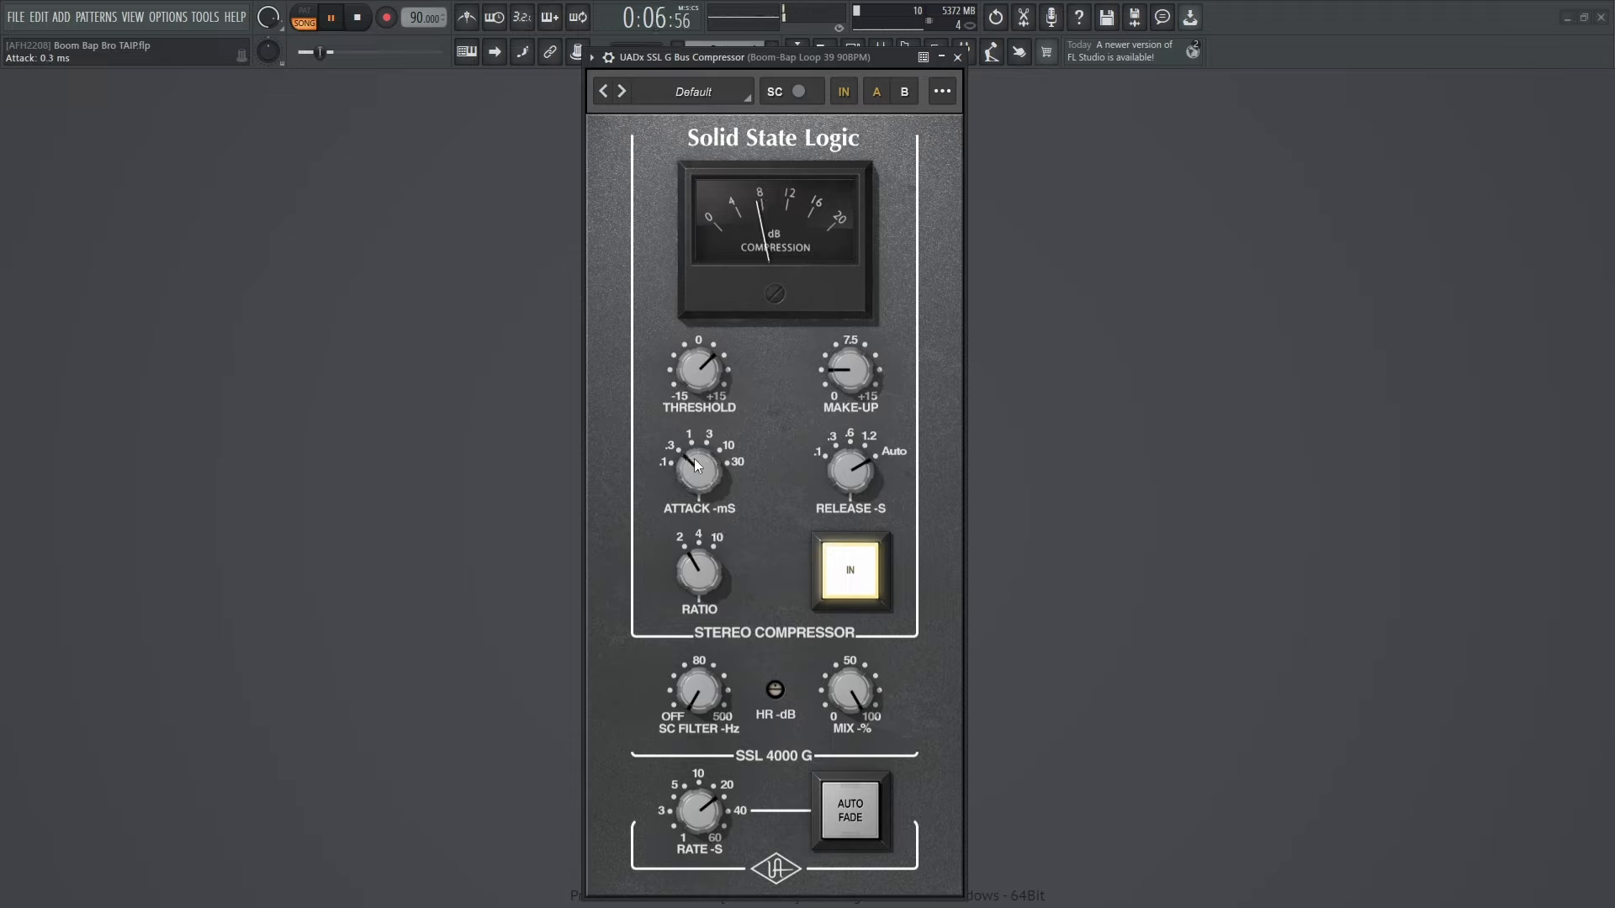
pyautogui.moveTo(695, 486); pyautogui.dragTo(695, 459)
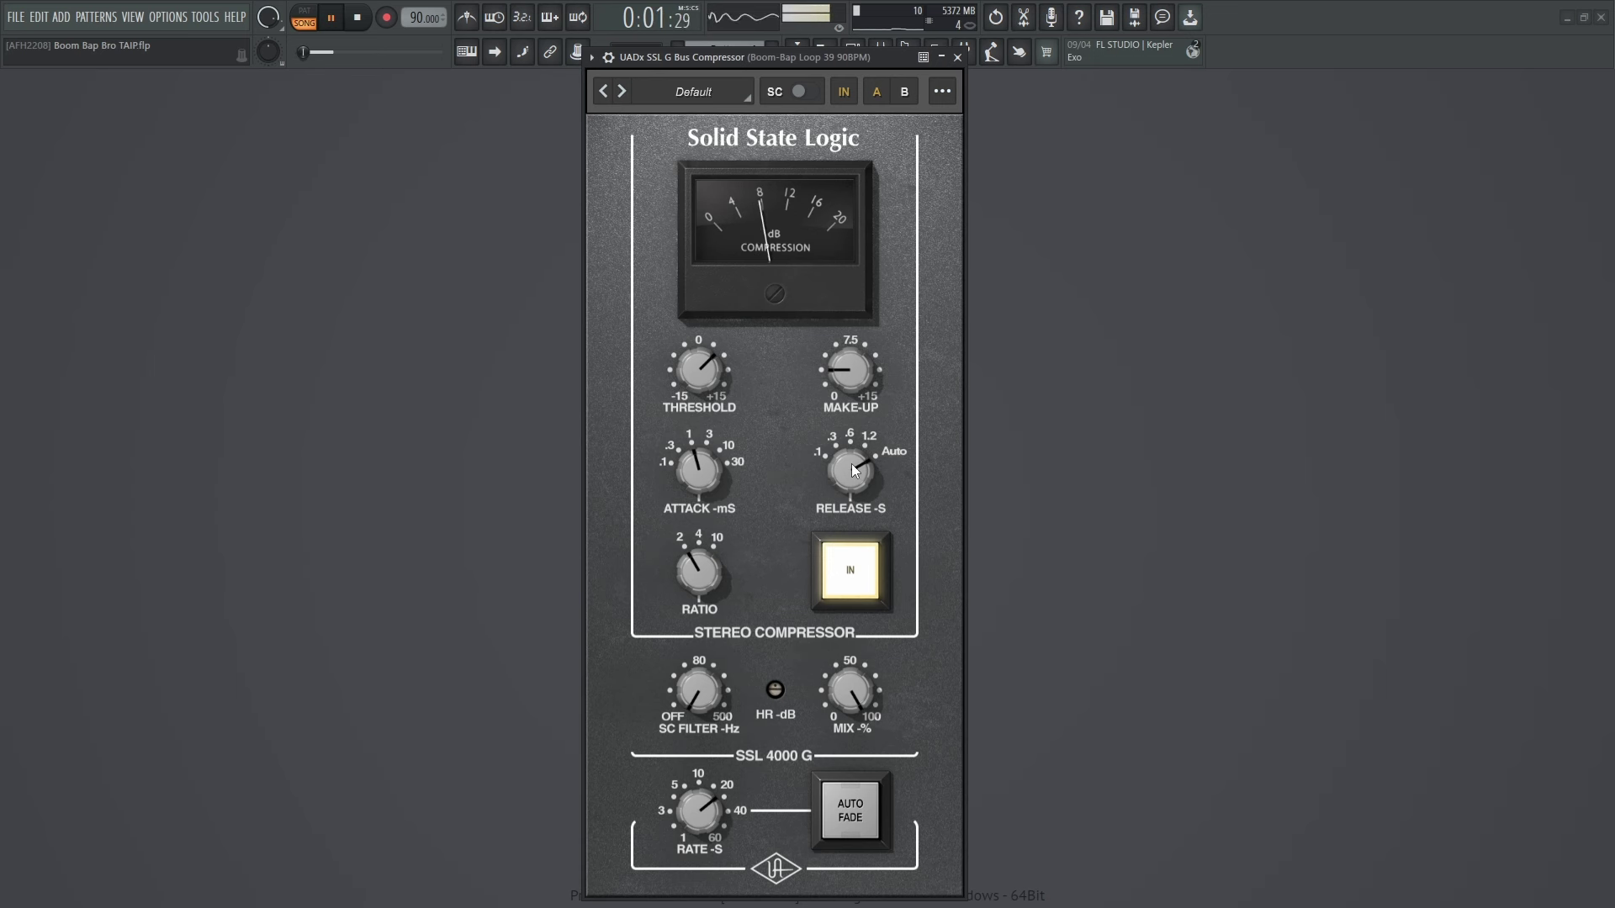
# - Nudge the threshold up to 5.8 dB and bring the release down from Auto to 0.3 s
pyautogui.moveTo(703, 380); pyautogui.dragTo(706, 379)
pyautogui.moveTo(849, 461)
pyautogui.mouseDown()
pyautogui.moveTo(849, 644)
pyautogui.moveTo(854, 483)
pyautogui.mouseUp()
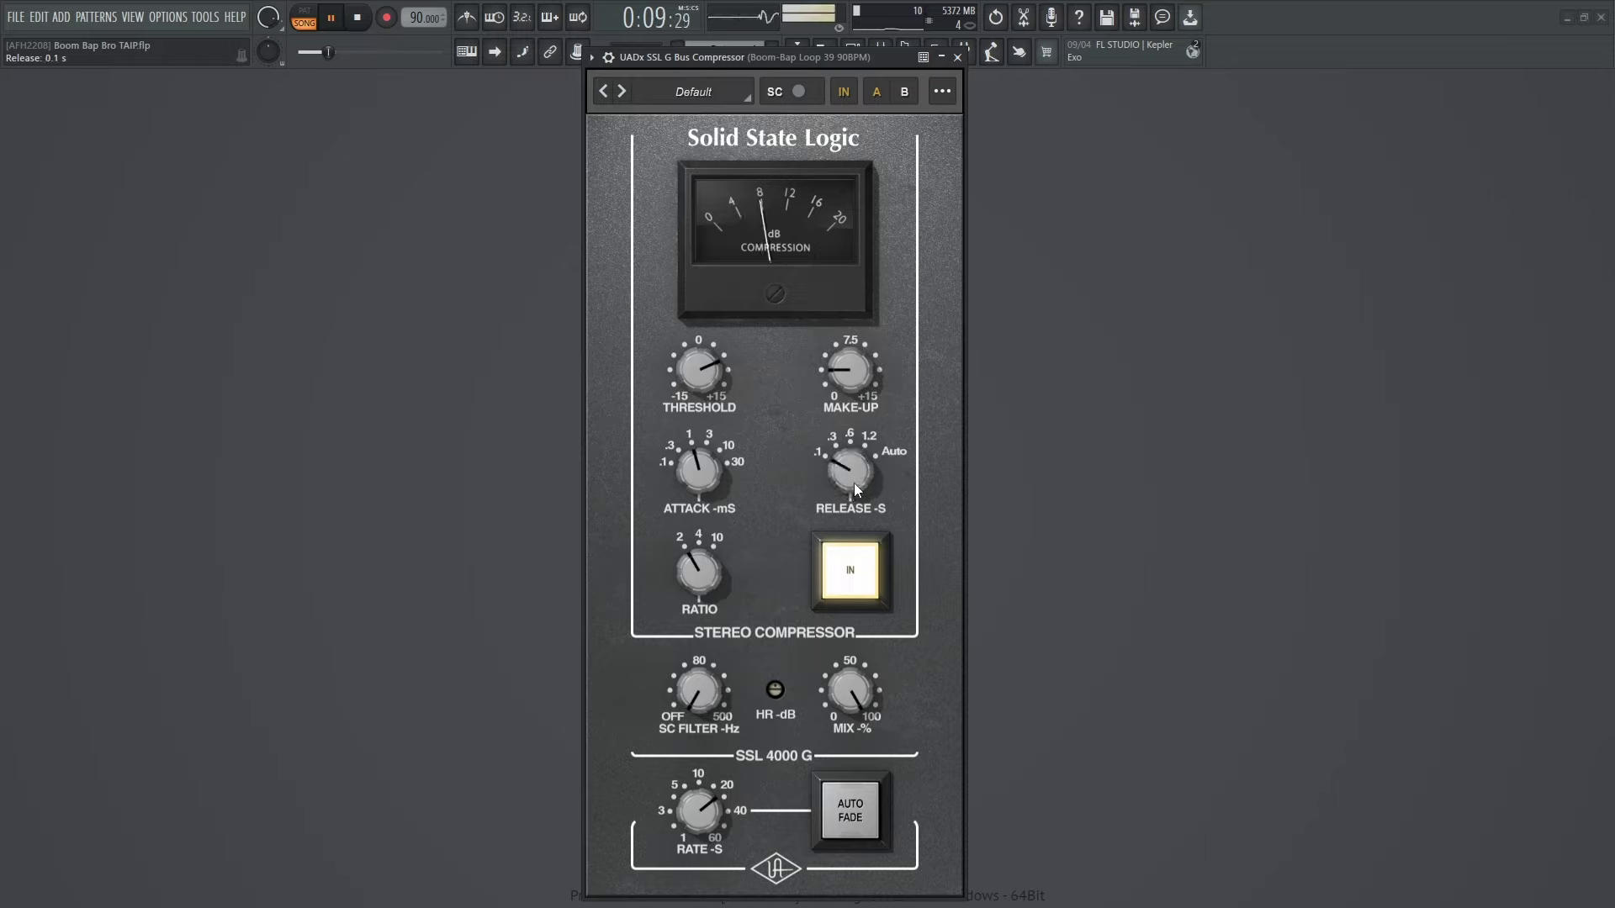
pyautogui.moveTo(854, 482); pyautogui.dragTo(853, 471)
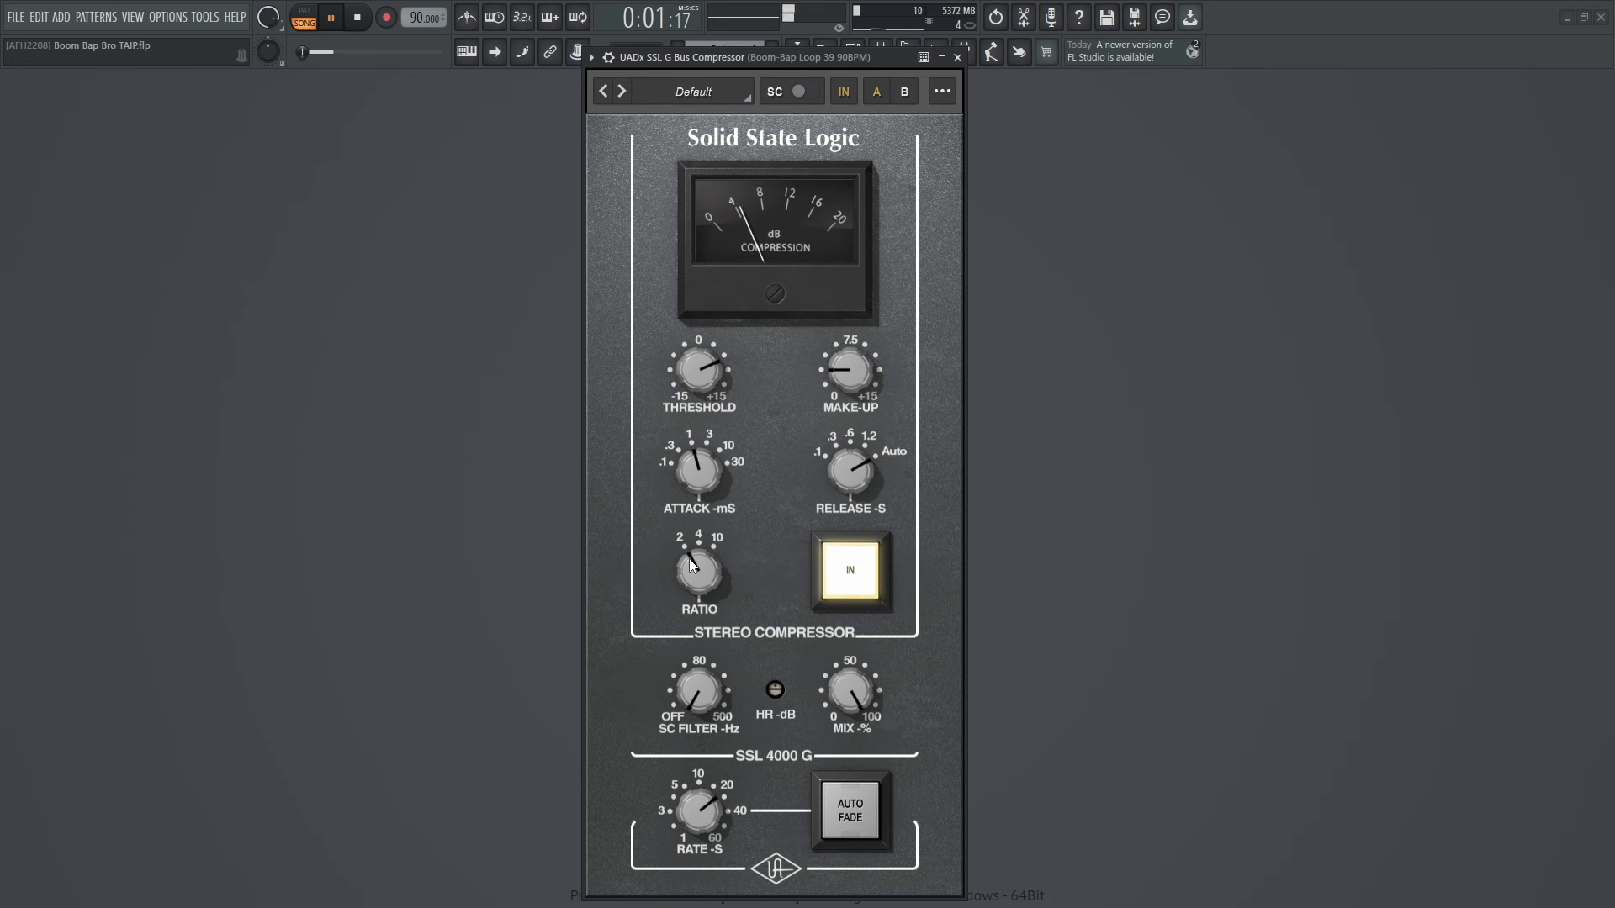
# - Audition ratios of 4:1 and 2:1, set the release to 0.6 s, and finish on 10:1
pyautogui.moveTo(691, 564); pyautogui.dragTo(679, 493)
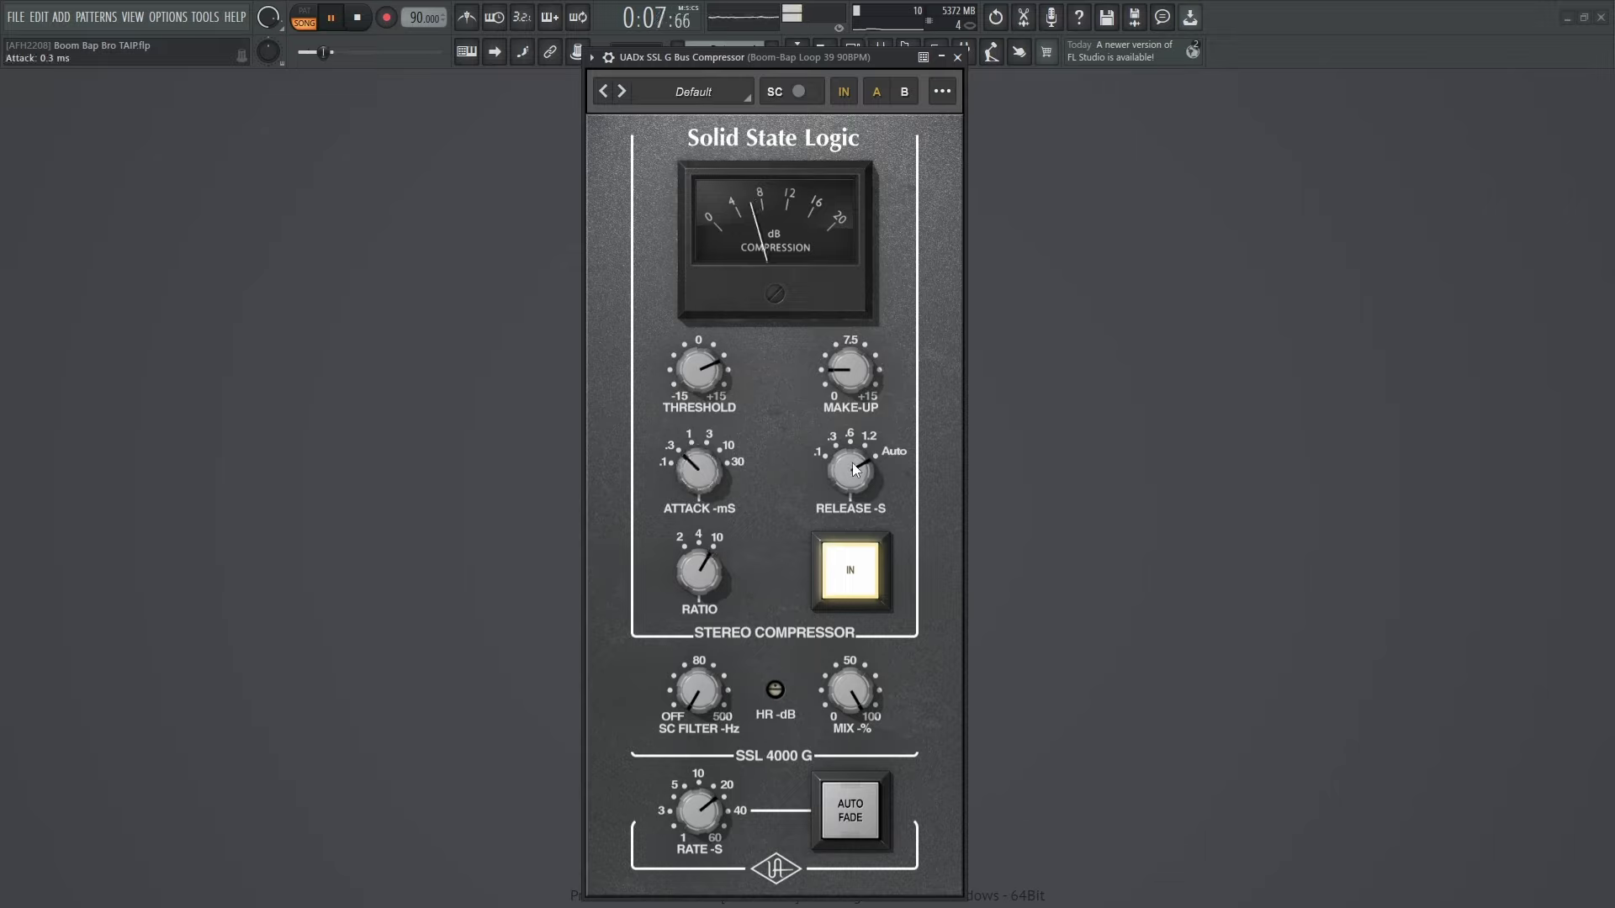
pyautogui.moveTo(851, 463); pyautogui.dragTo(844, 572)
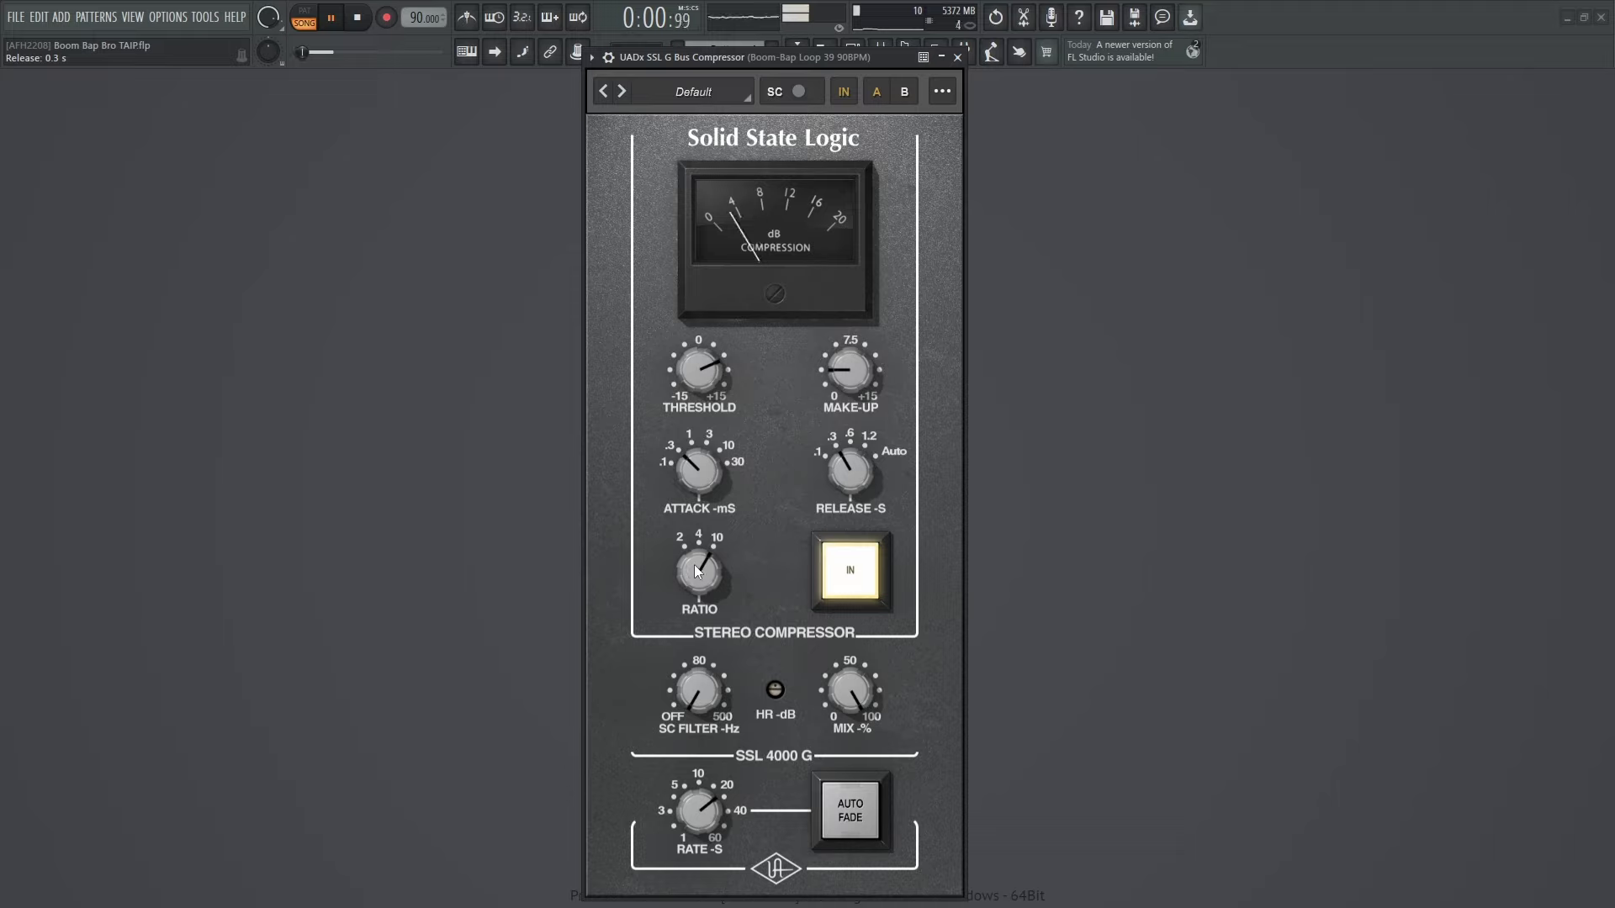
pyautogui.moveTo(694, 564); pyautogui.dragTo(698, 730)
pyautogui.moveTo(703, 574); pyautogui.dragTo(704, 423)
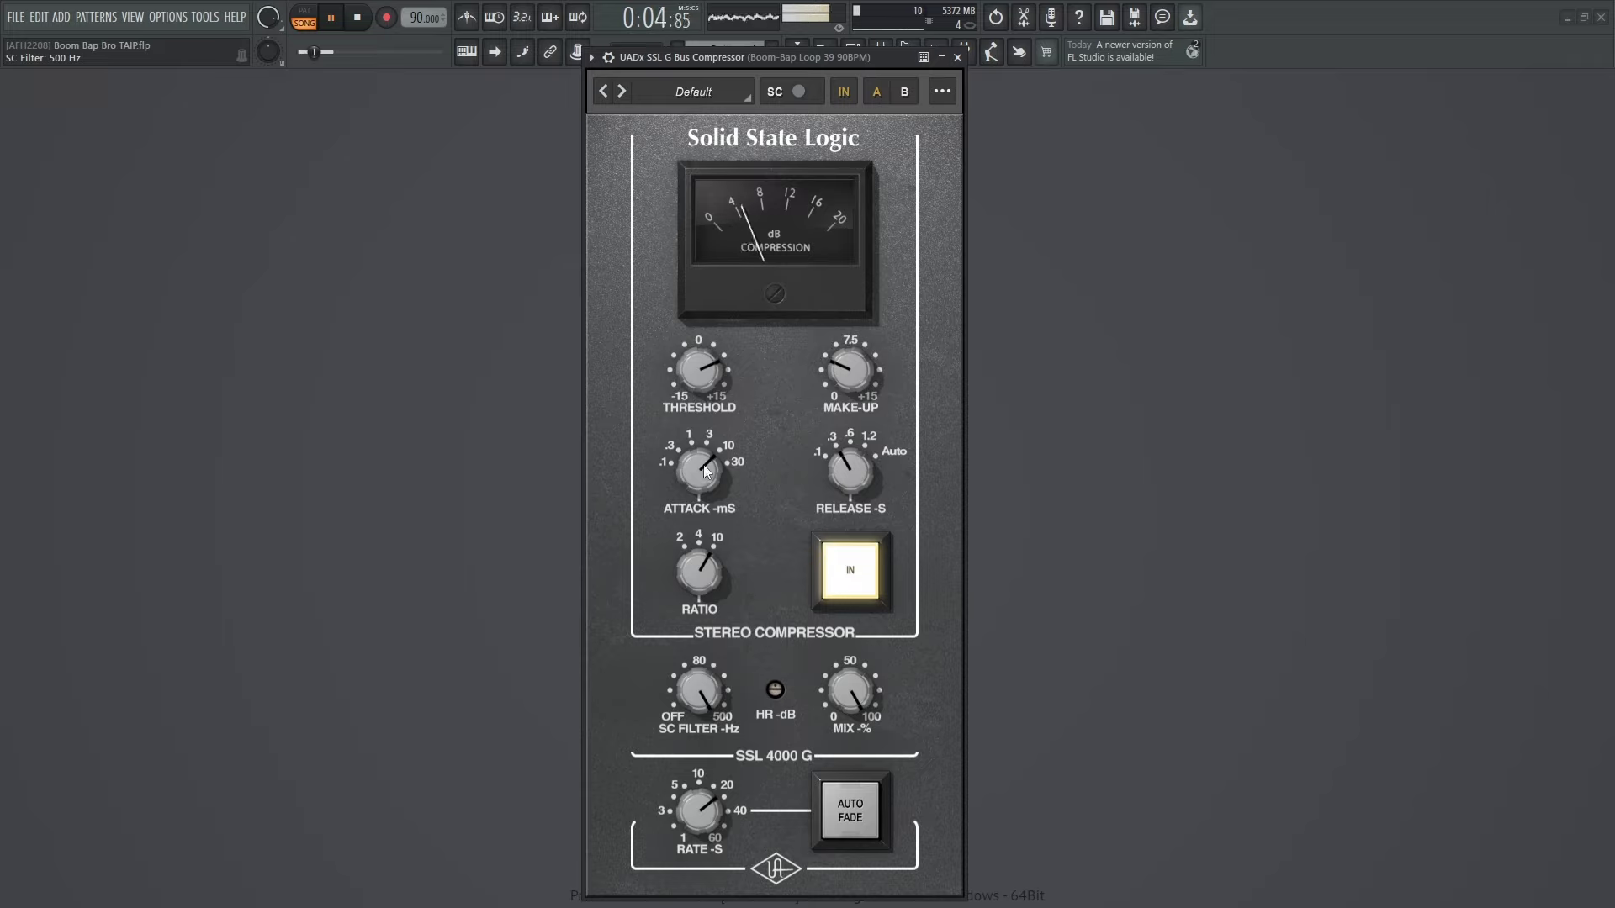
# - Drop the release knob to 0.1 s and fine-tune the threshold knob to 5.1 dB
pyautogui.moveTo(846, 478); pyautogui.dragTo(833, 522)
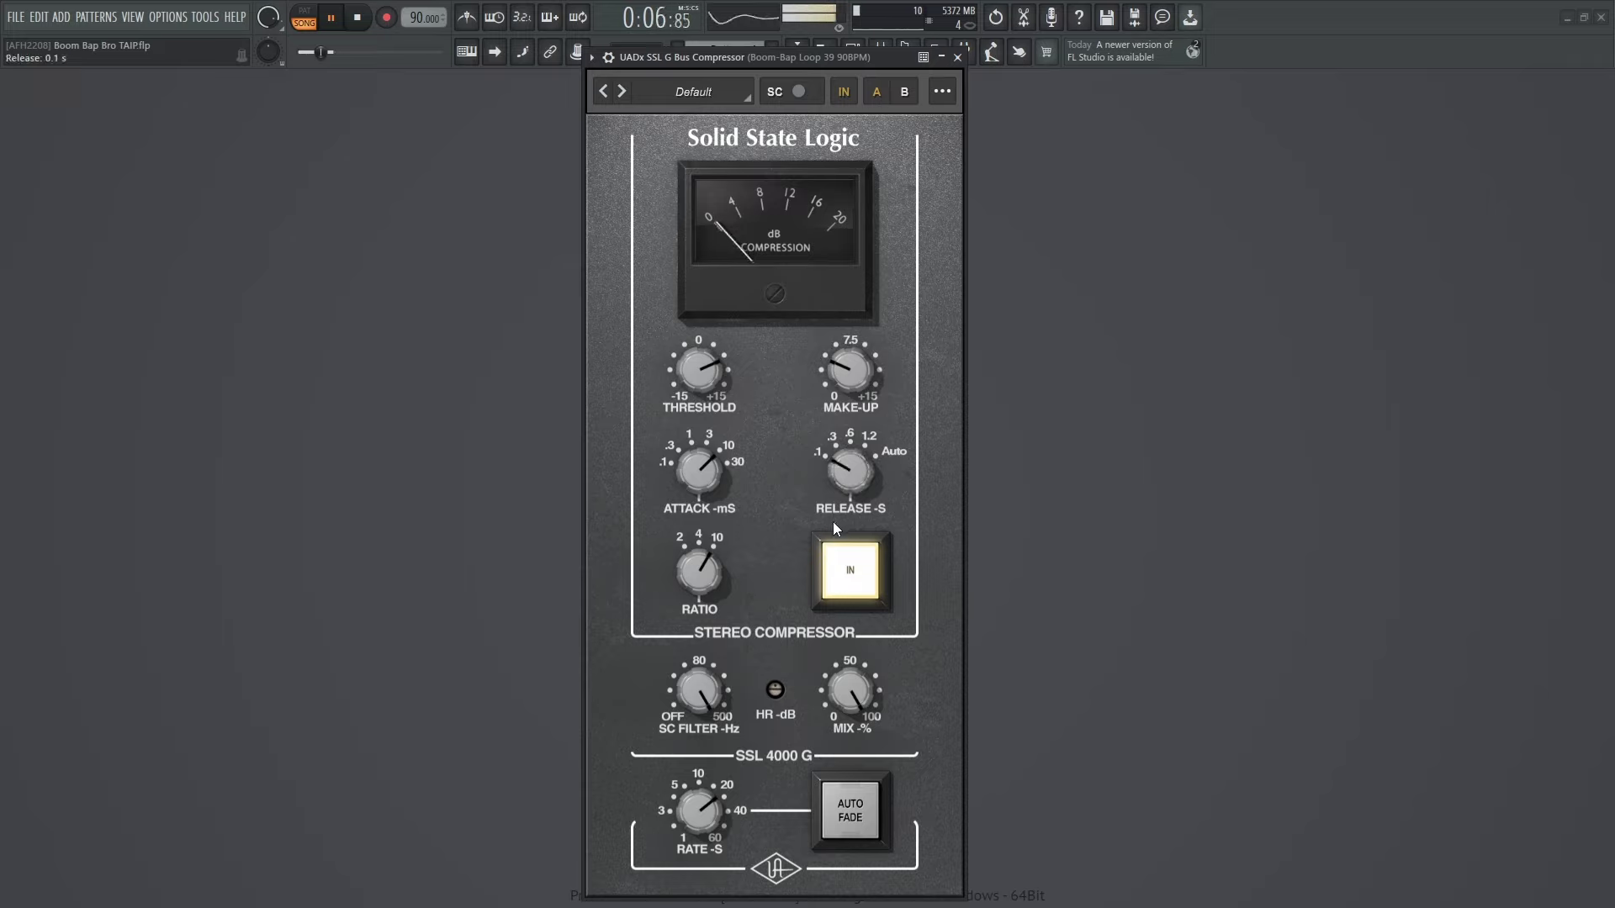
pyautogui.moveTo(852, 378); pyautogui.dragTo(853, 383)
pyautogui.moveTo(696, 385); pyautogui.dragTo(700, 376)
# - Switch the HR -dB headroom control to the 20 dB position
pyautogui.moveTo(775, 689); pyautogui.dragTo(777, 668)
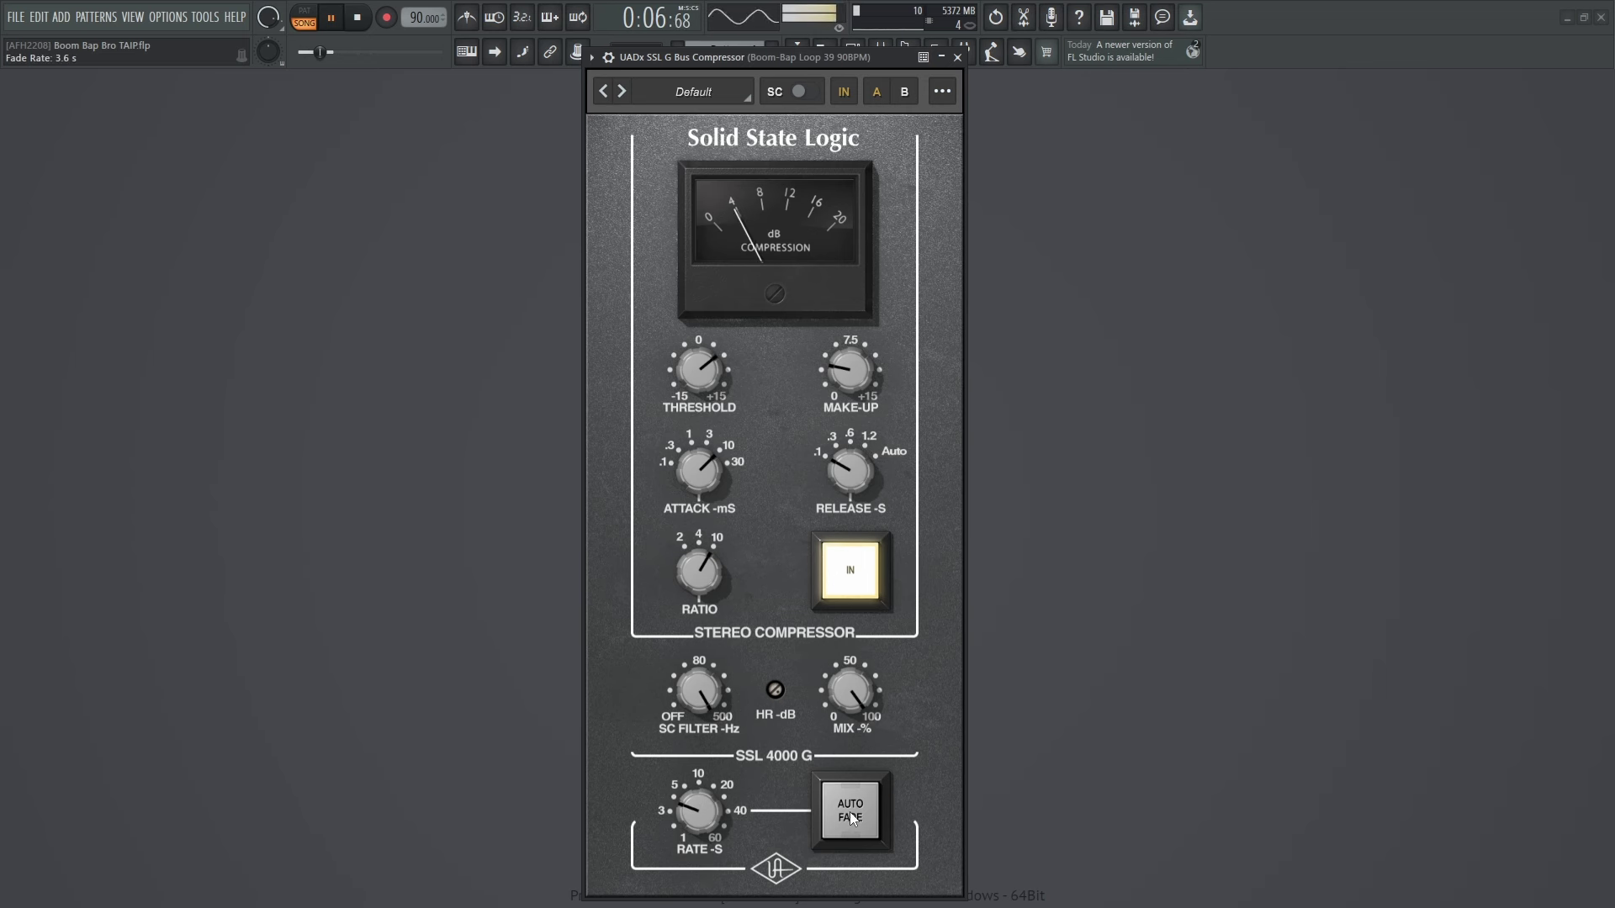
# - Start the AUTO FADE fade-out on the playing loop at the 3.6 s rate
pyautogui.click(856, 811)
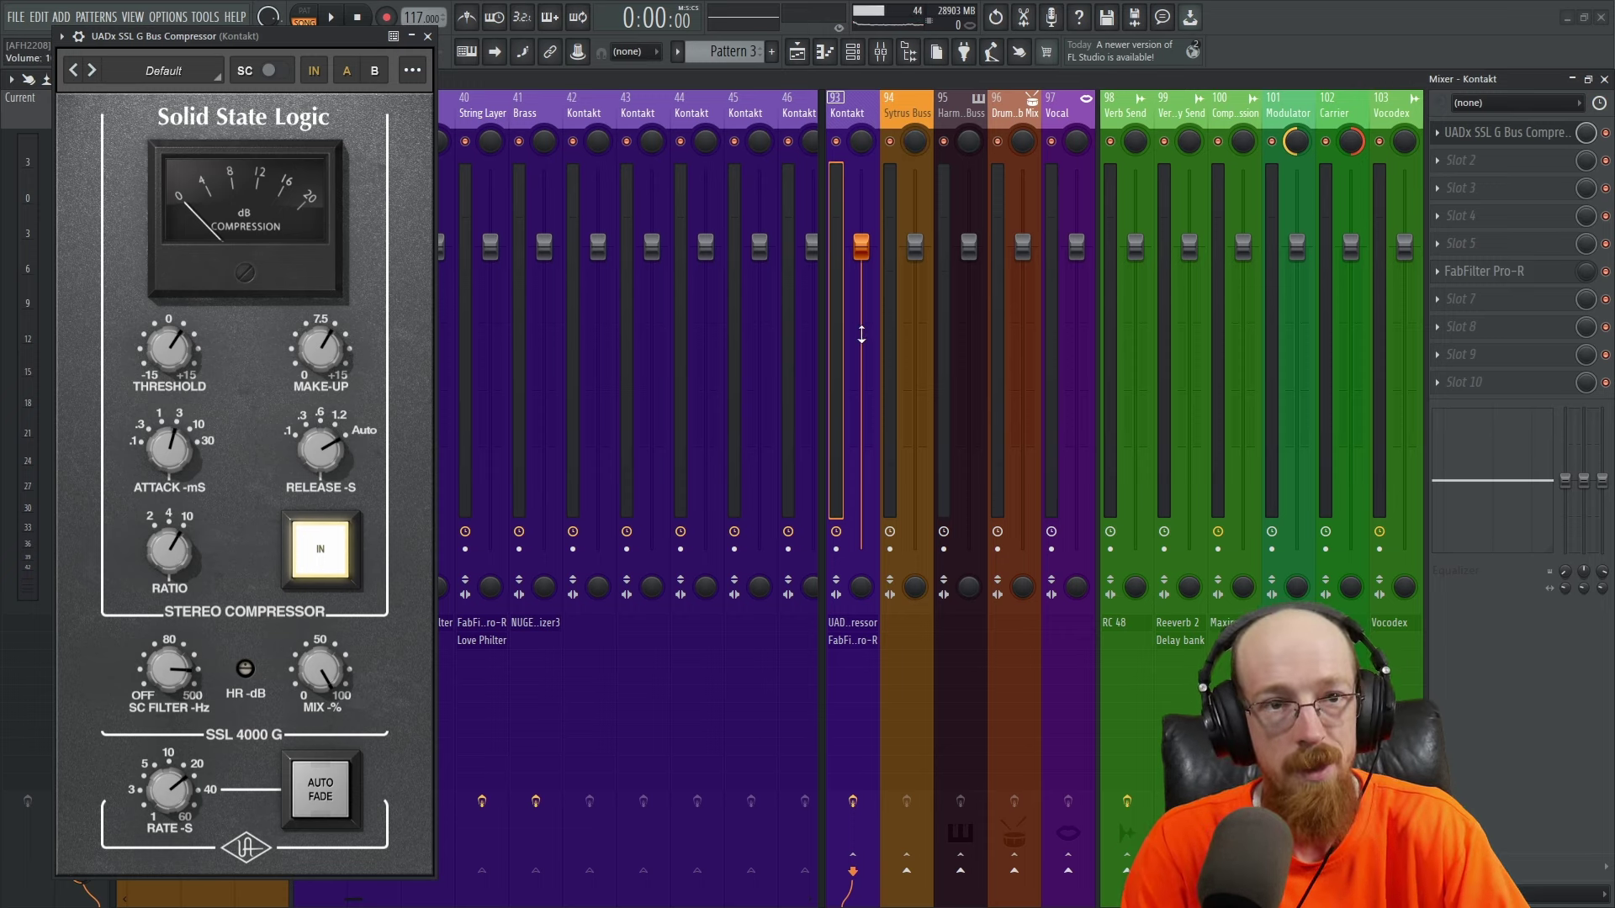
# - Shrink the maximized mixer window and bring the Playlist arrangement to the front
pyautogui.doubleClick(1290, 73)
pyautogui.click(901, 107)
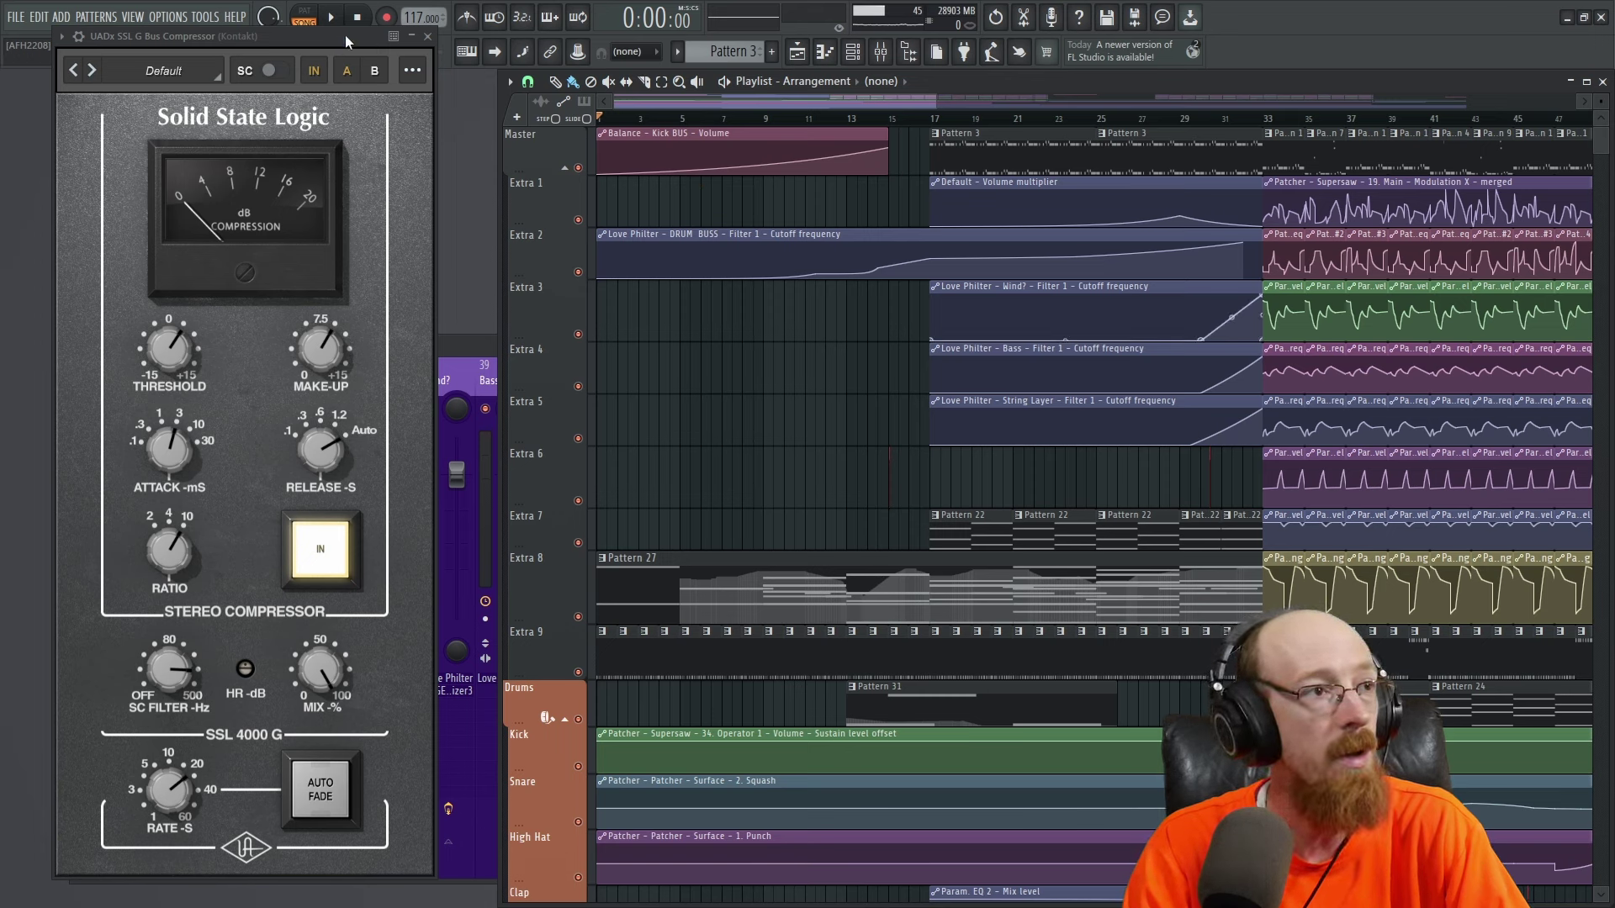
# - Reveal the plugin wrapper's extra settings and audition the song from the start
pyautogui.click(63, 40)
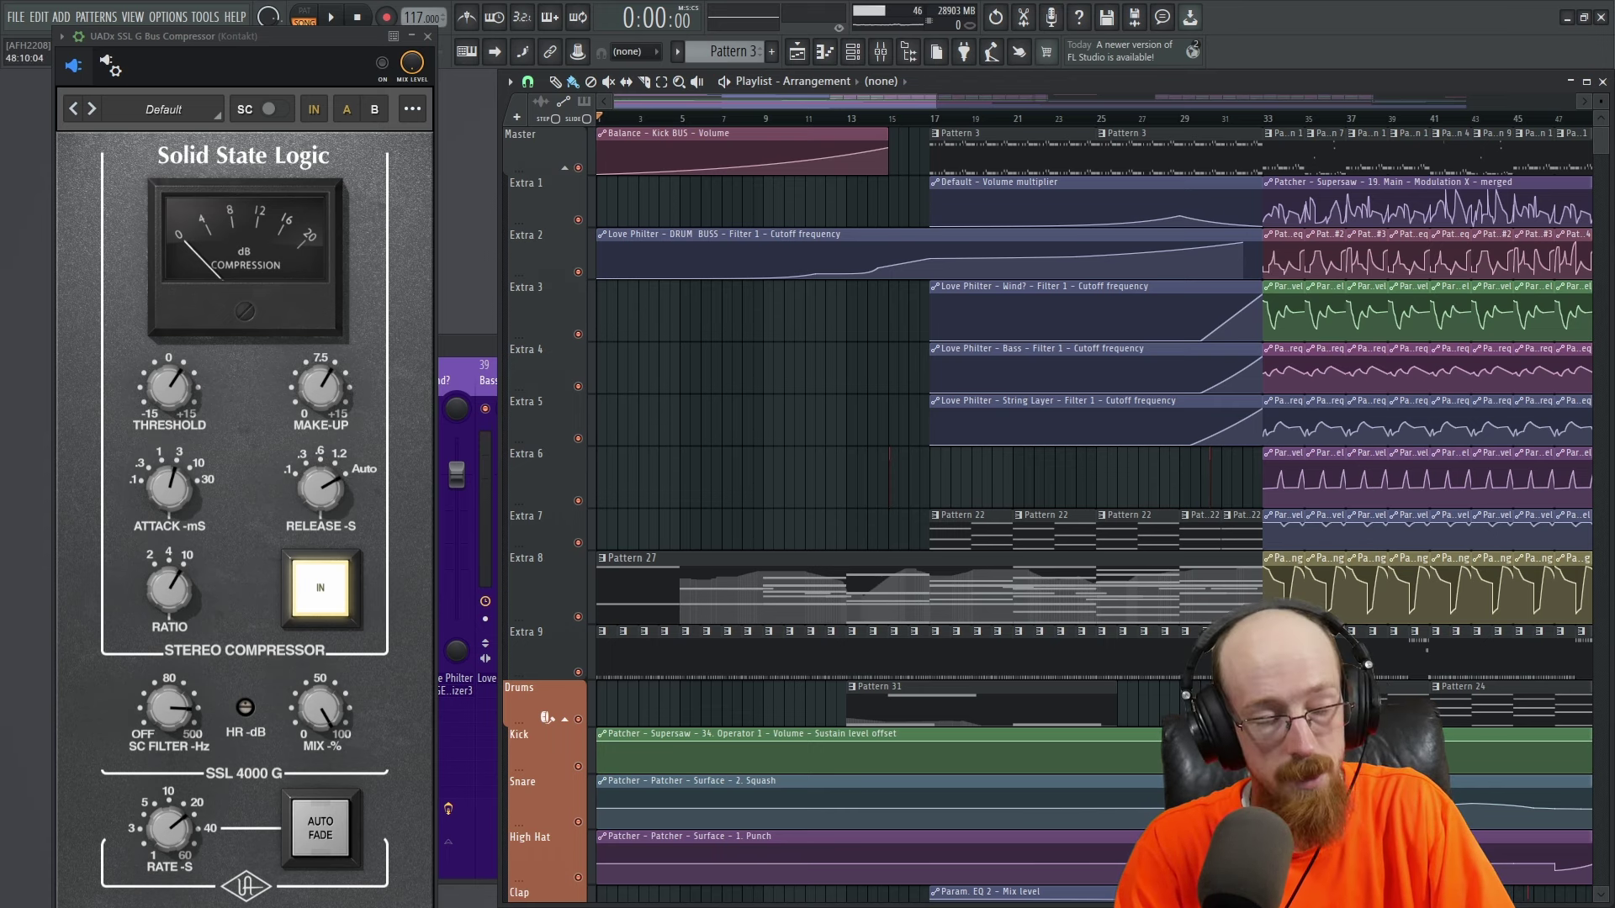
pyautogui.press('space')
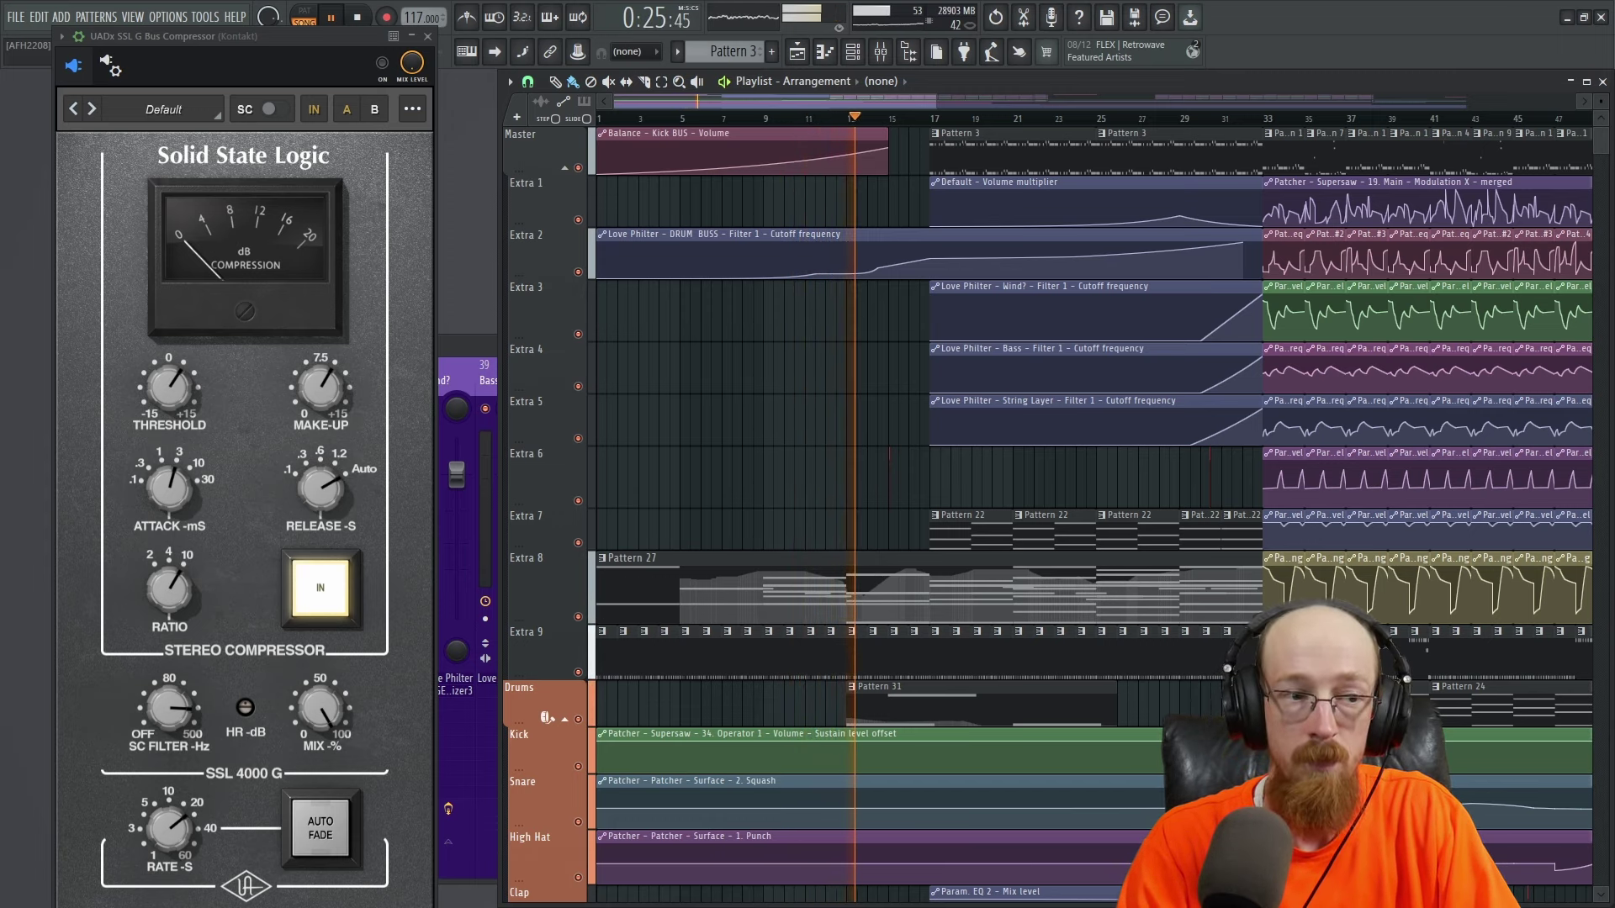
pyautogui.press('space')
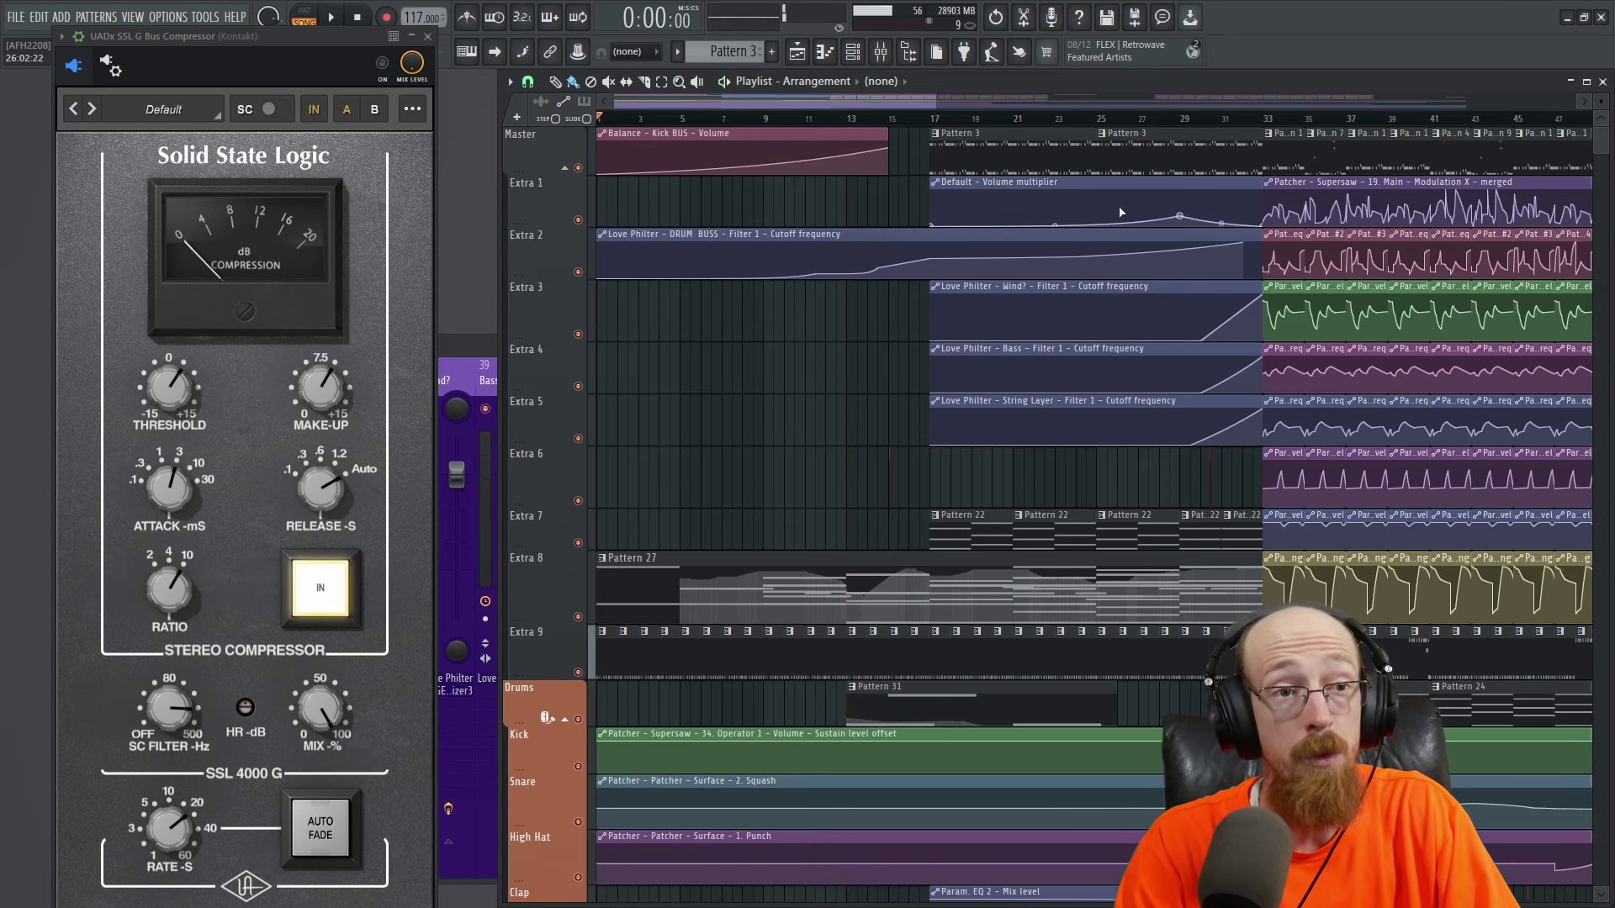
# - Play the song from bar 27 through the compressor, then stop
pyautogui.click(1142, 119)
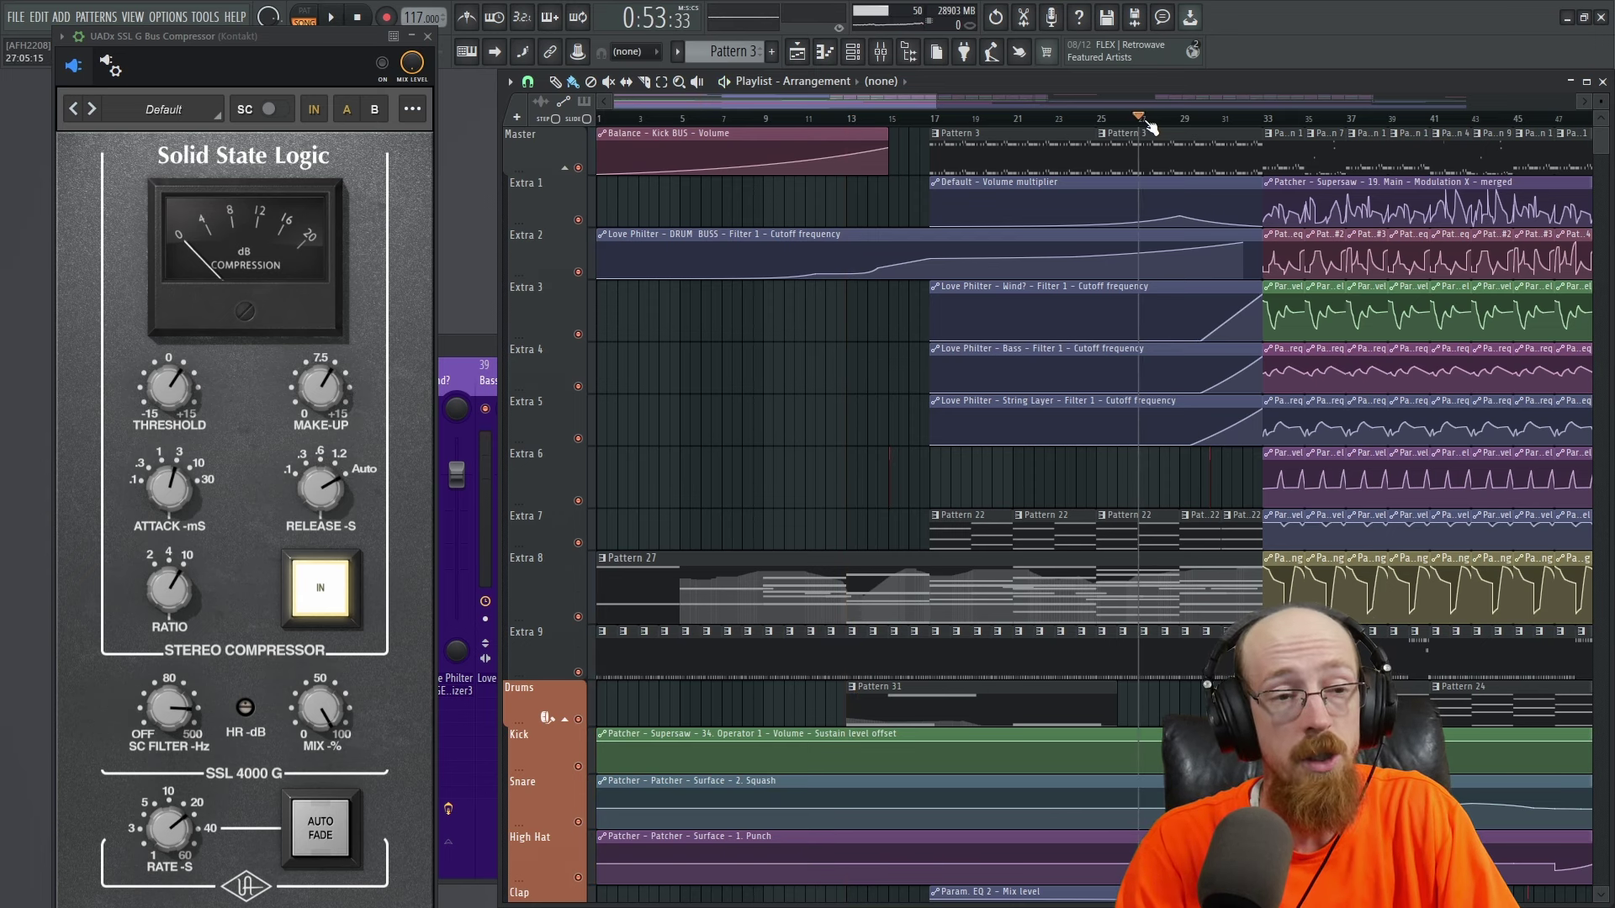
pyautogui.press('space')
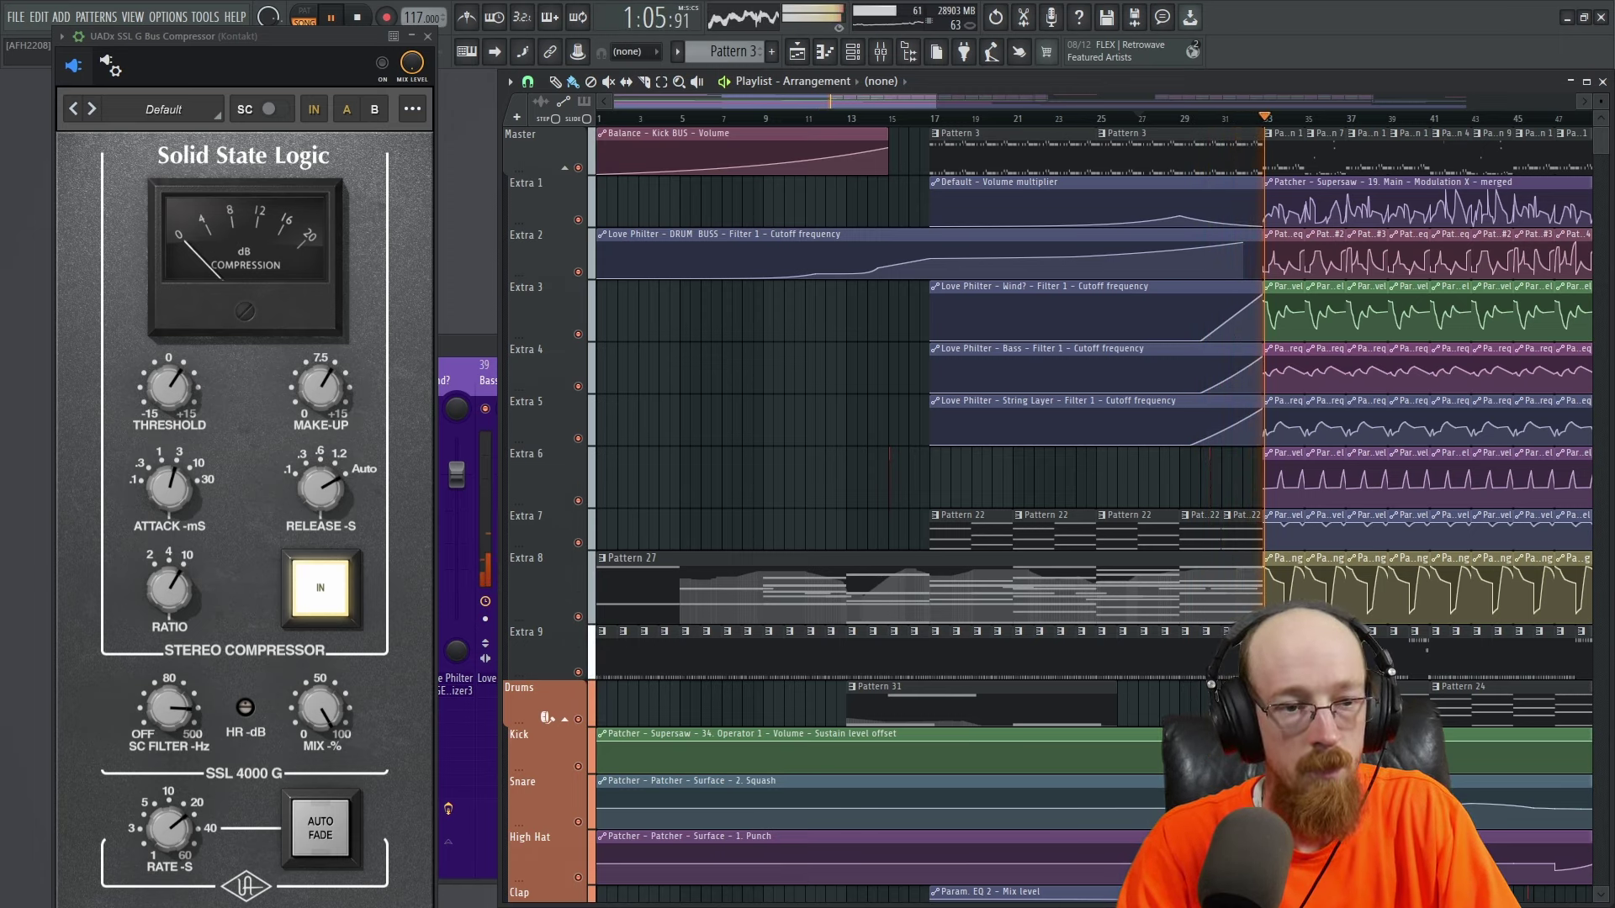
pyautogui.press('space')
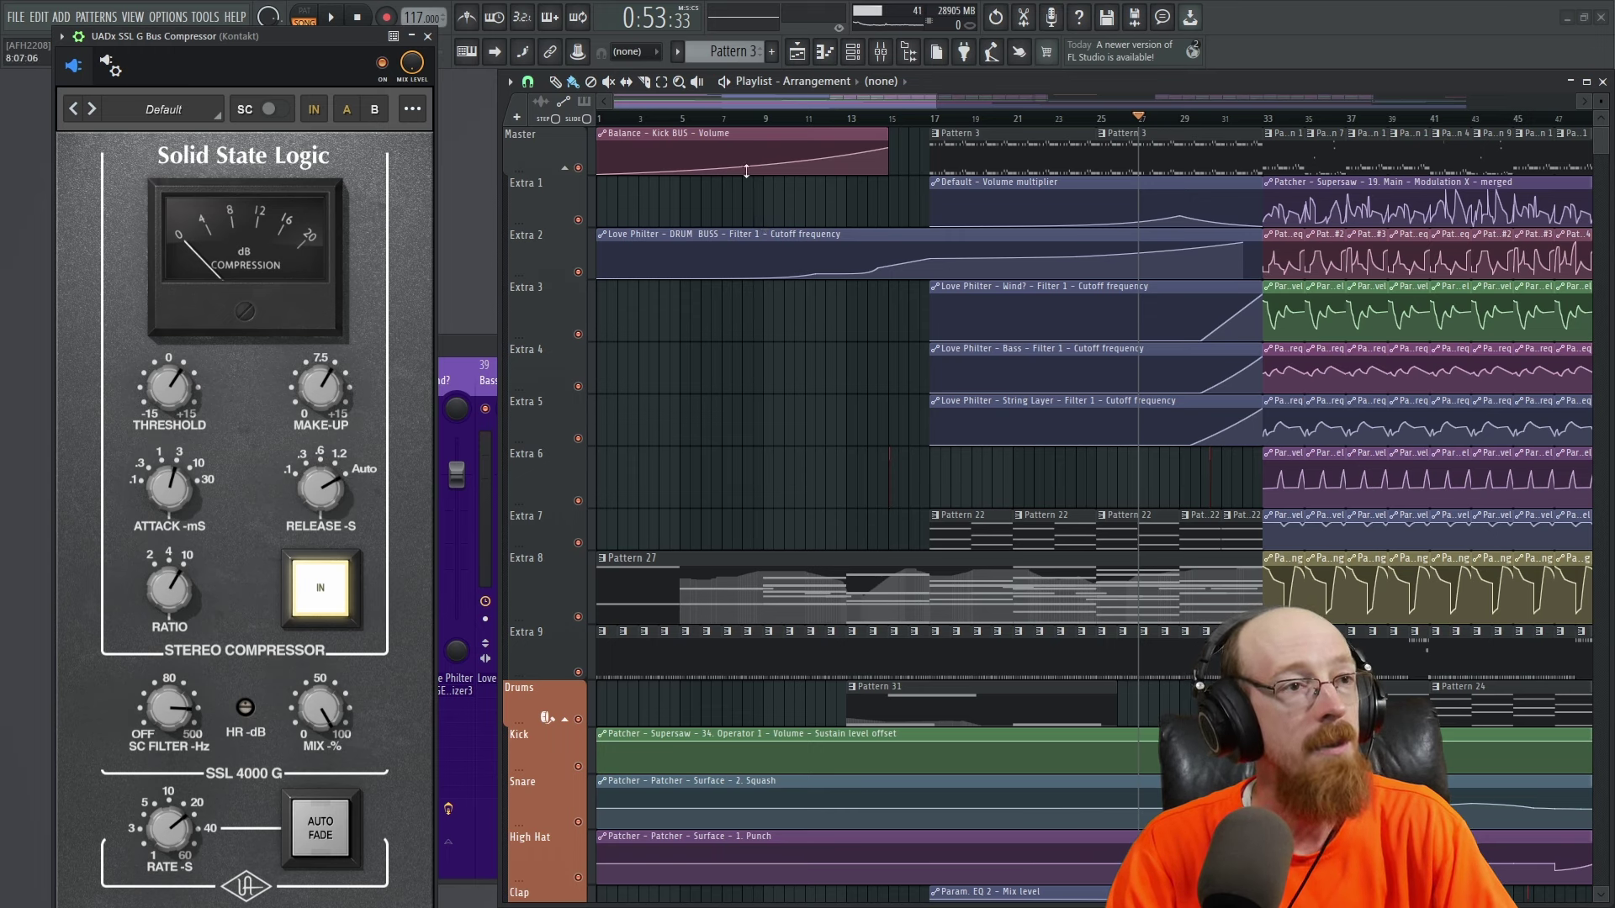
# - Rewind the song to bar 1, focus the compressor, and briefly play from the start
pyautogui.moveTo(707, 124); pyautogui.dragTo(555, 122)
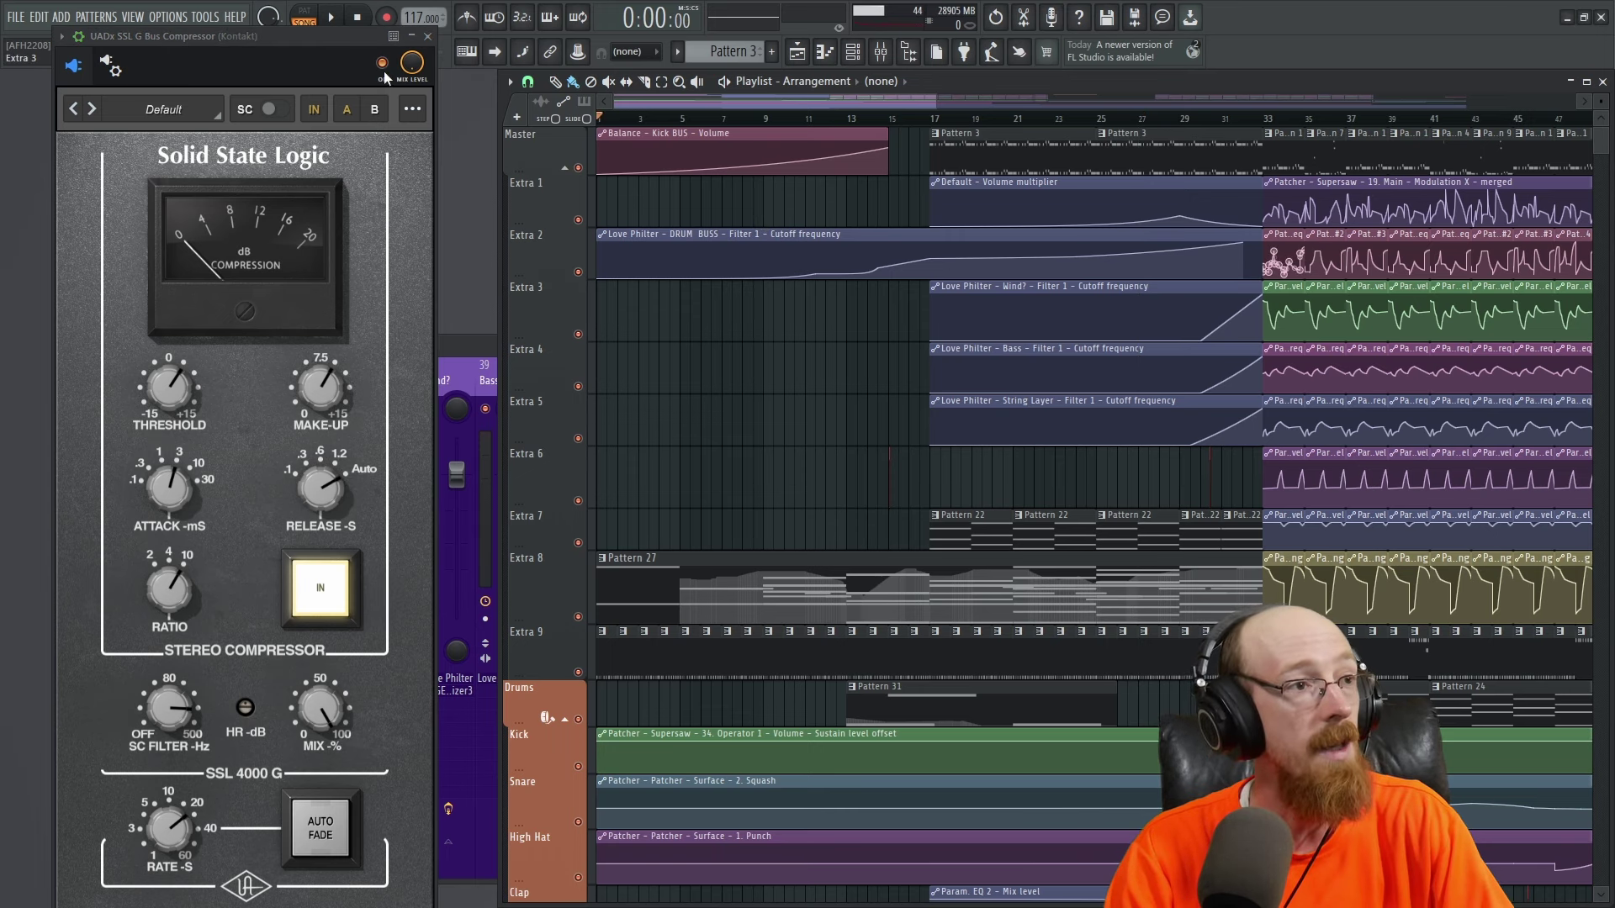
pyautogui.click(355, 37)
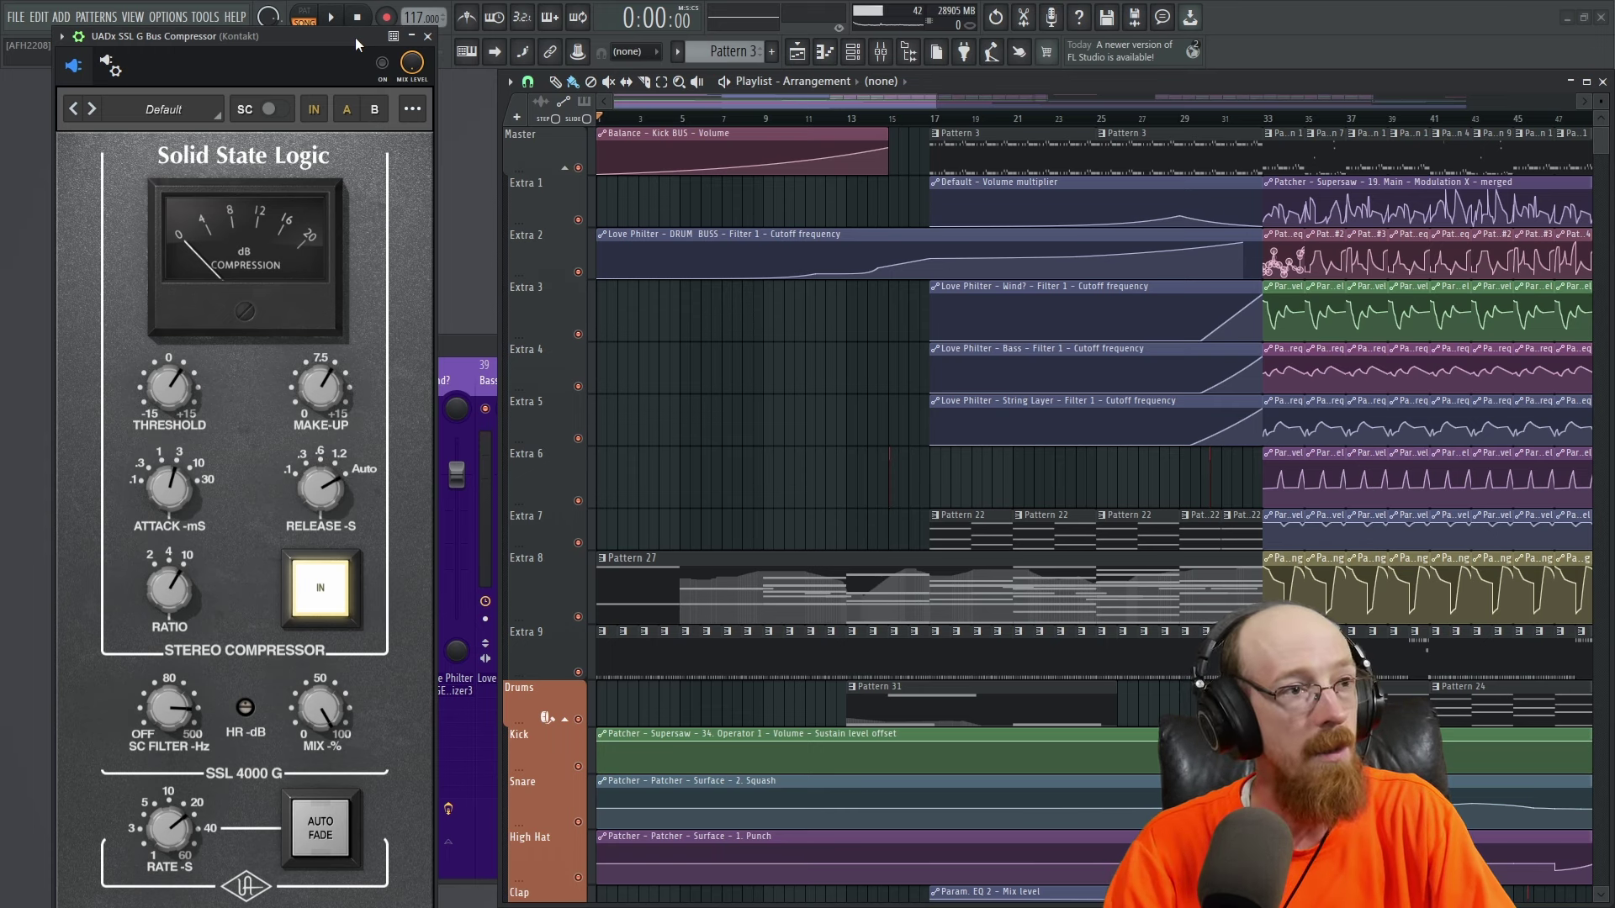
pyautogui.press('space')
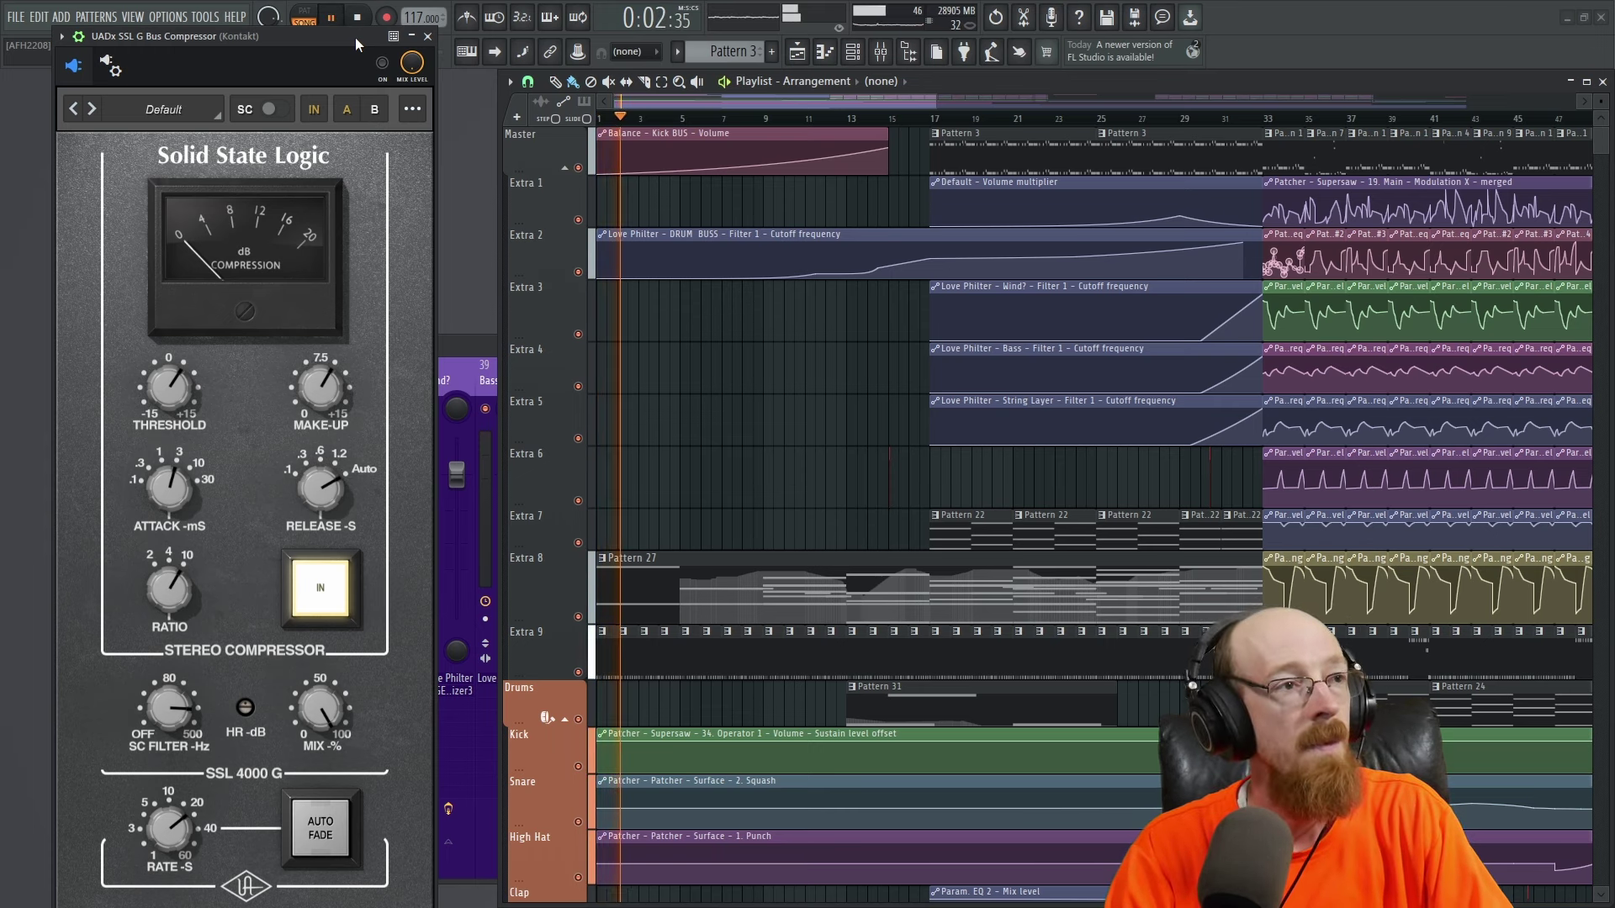
pyautogui.press('space')
pyautogui.press('space')
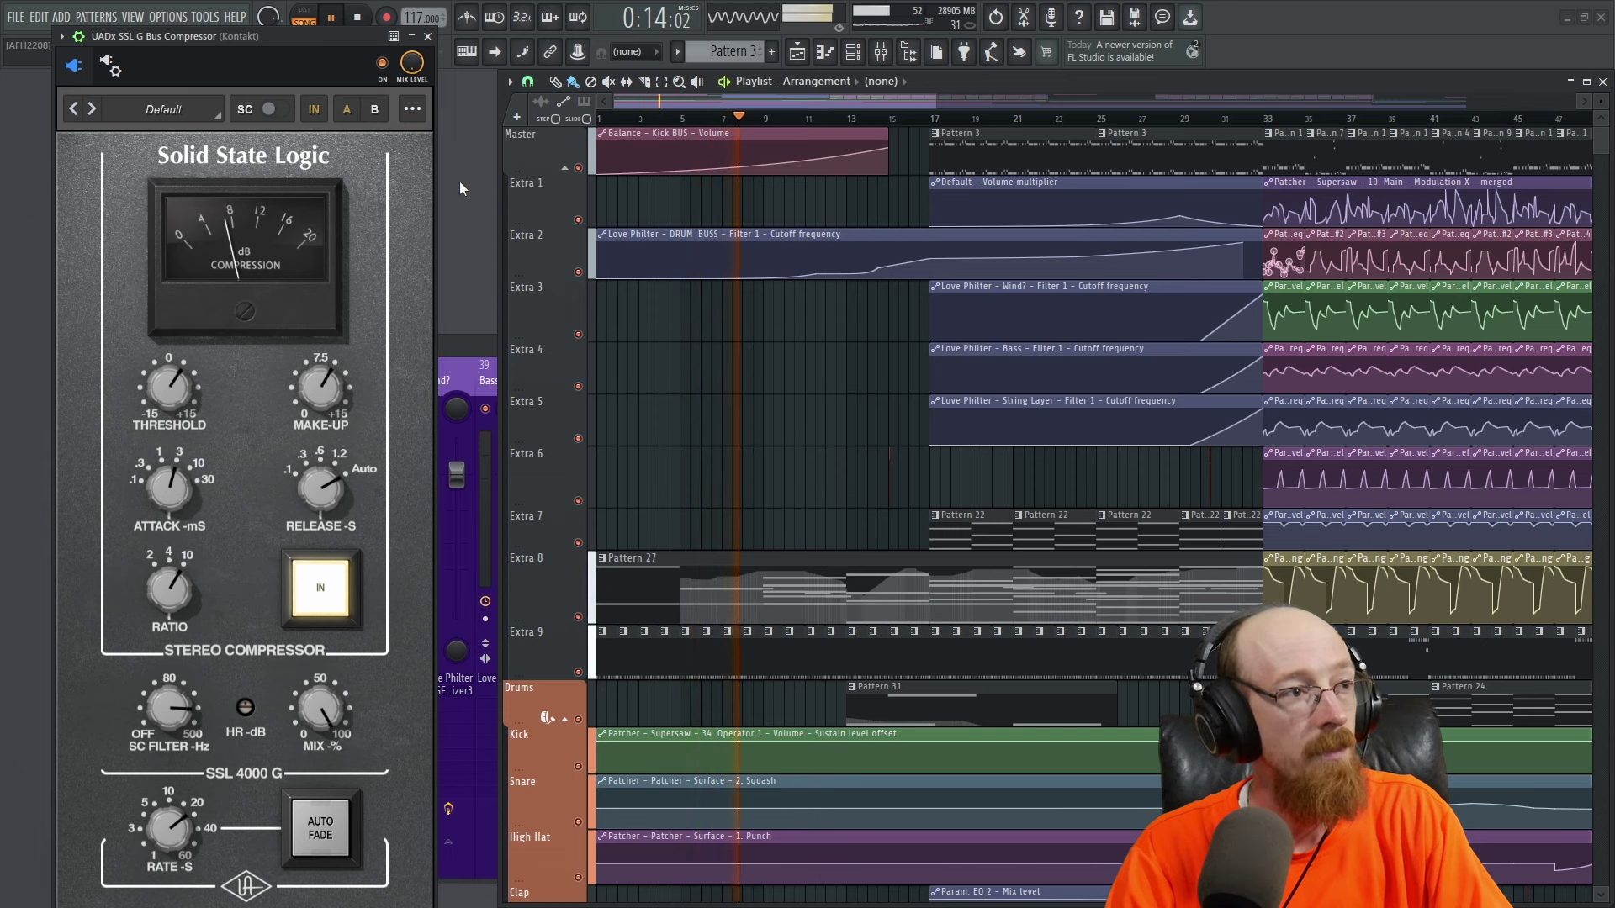
# - A/B the Kontakt channel by muting and unmuting it, then stop and show the Playlist
pyautogui.click(478, 350)
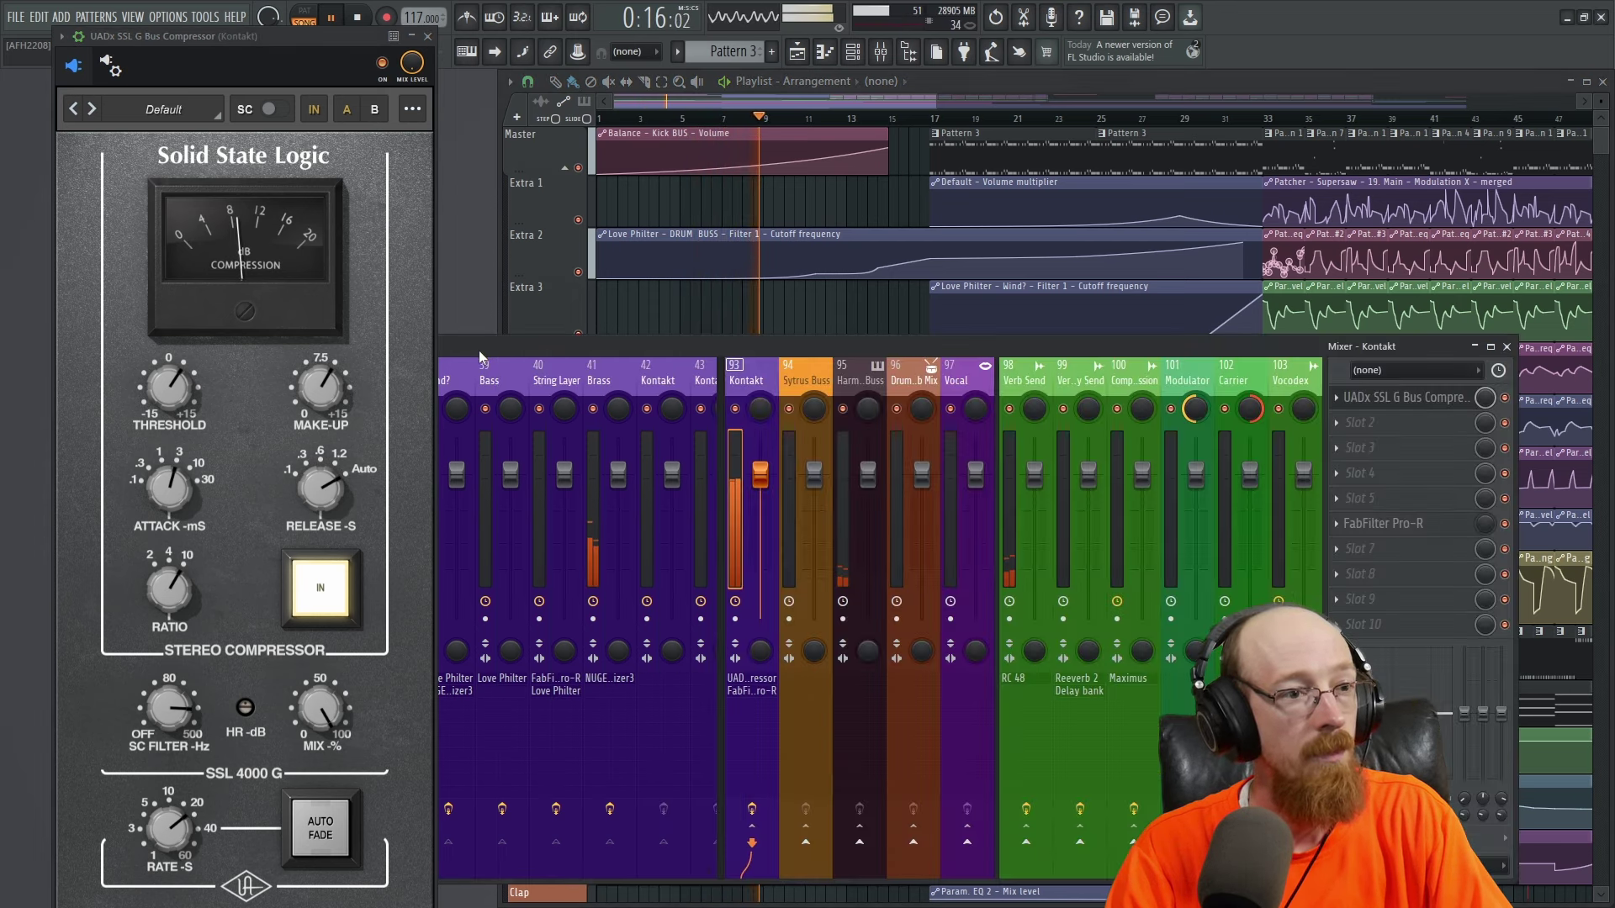
pyautogui.click(737, 409)
pyautogui.click(738, 410)
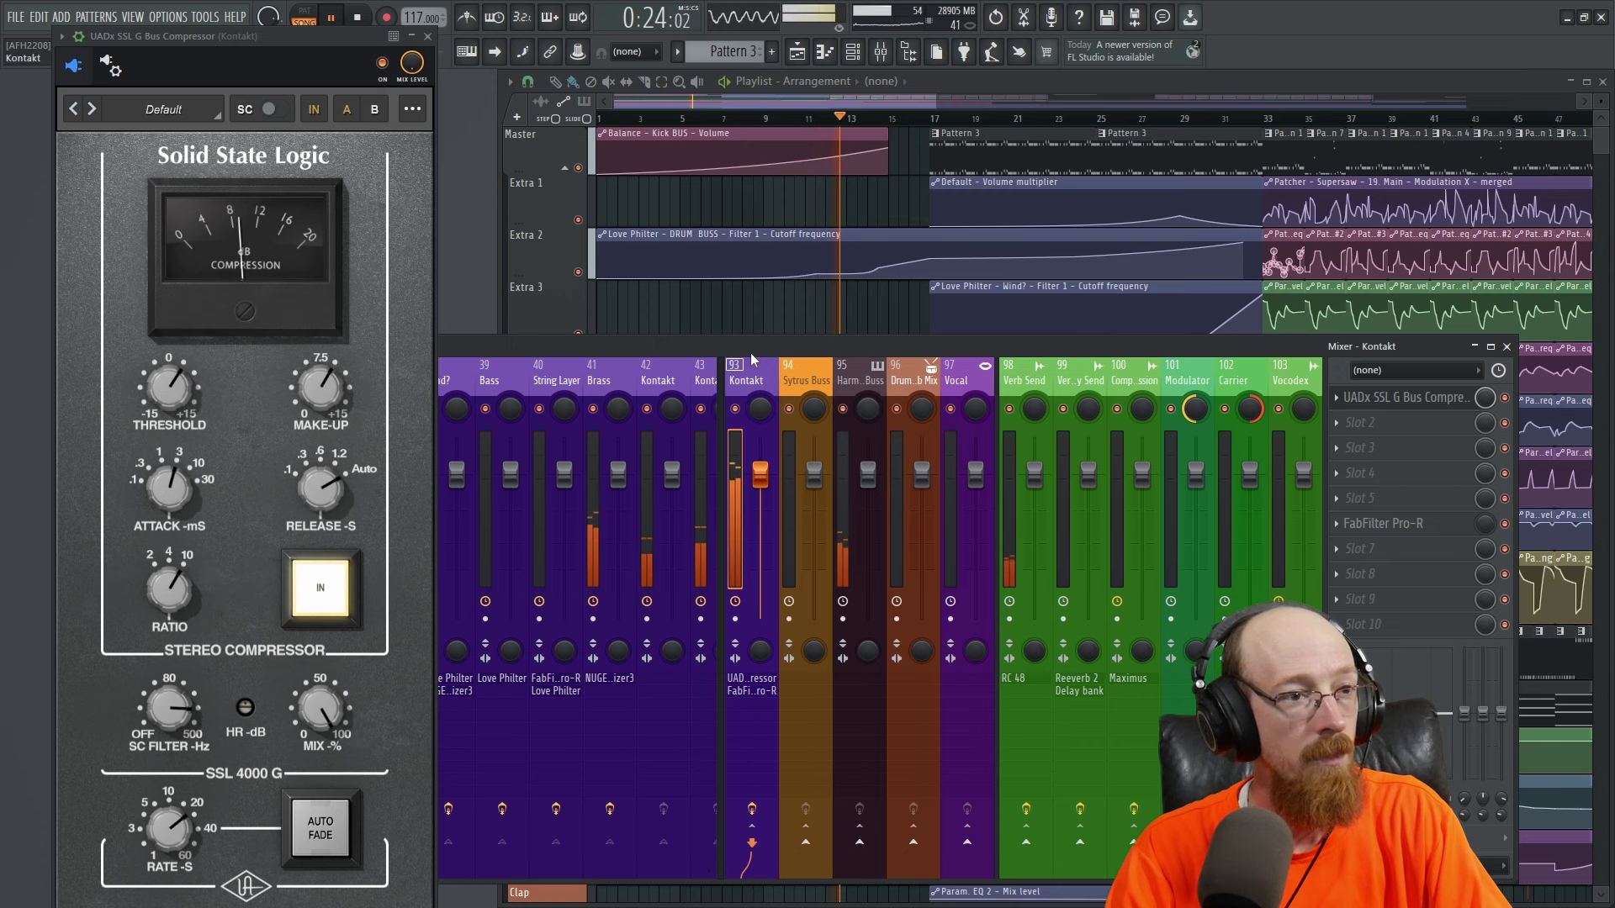
pyautogui.press('space')
pyautogui.click(541, 134)
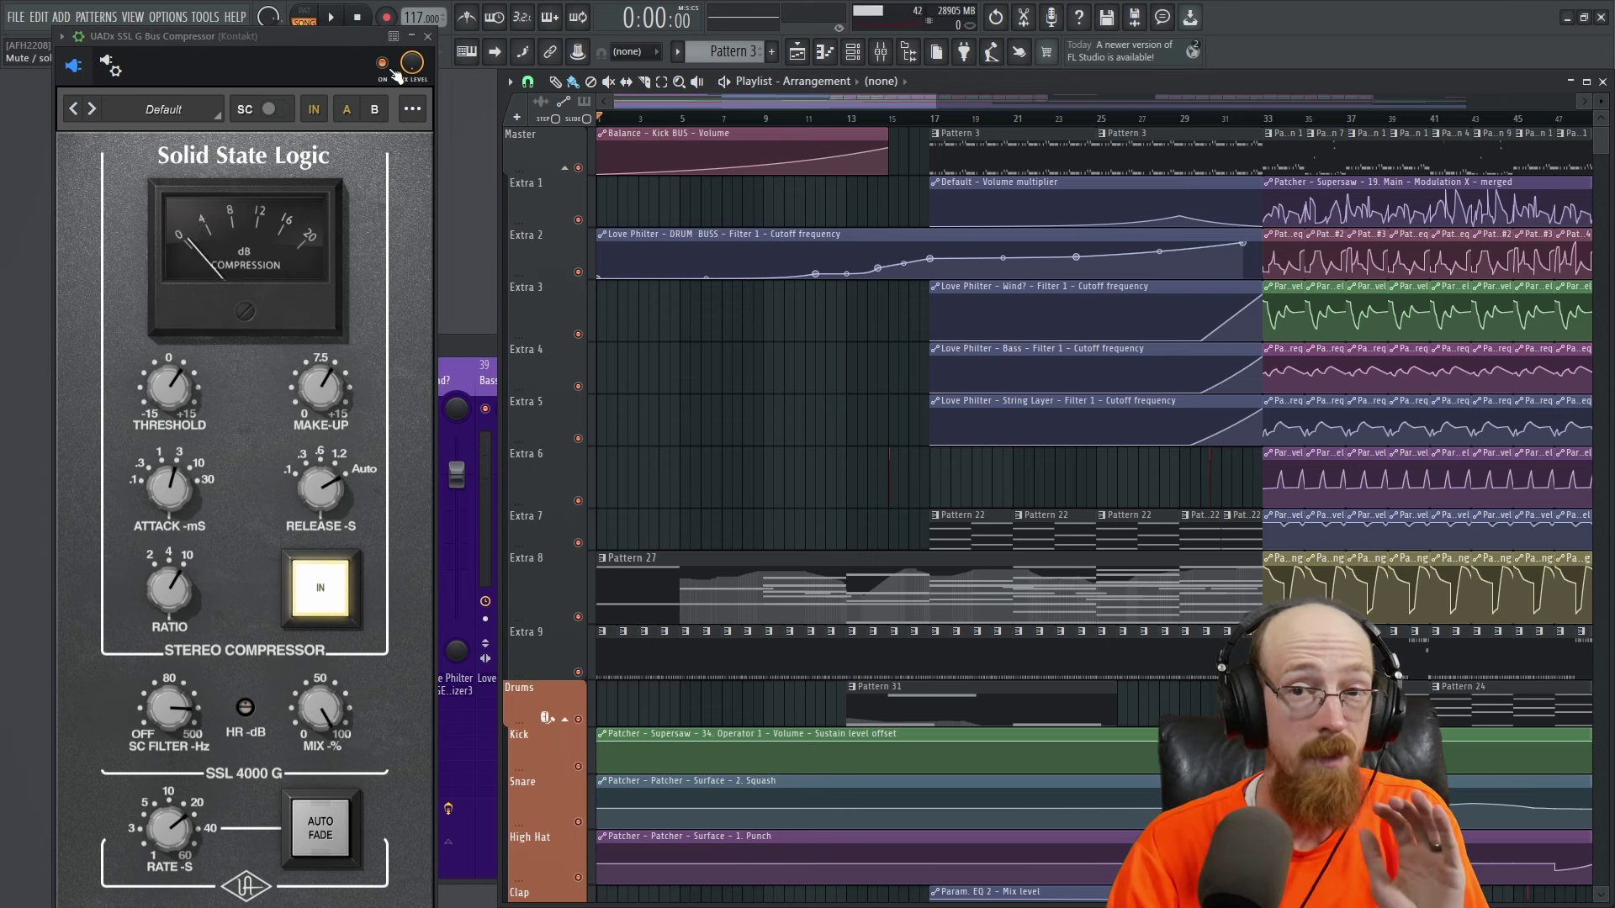
# - Switch the SSL compressor off and play the song from the beginning to hear it uncompressed
pyautogui.click(383, 63)
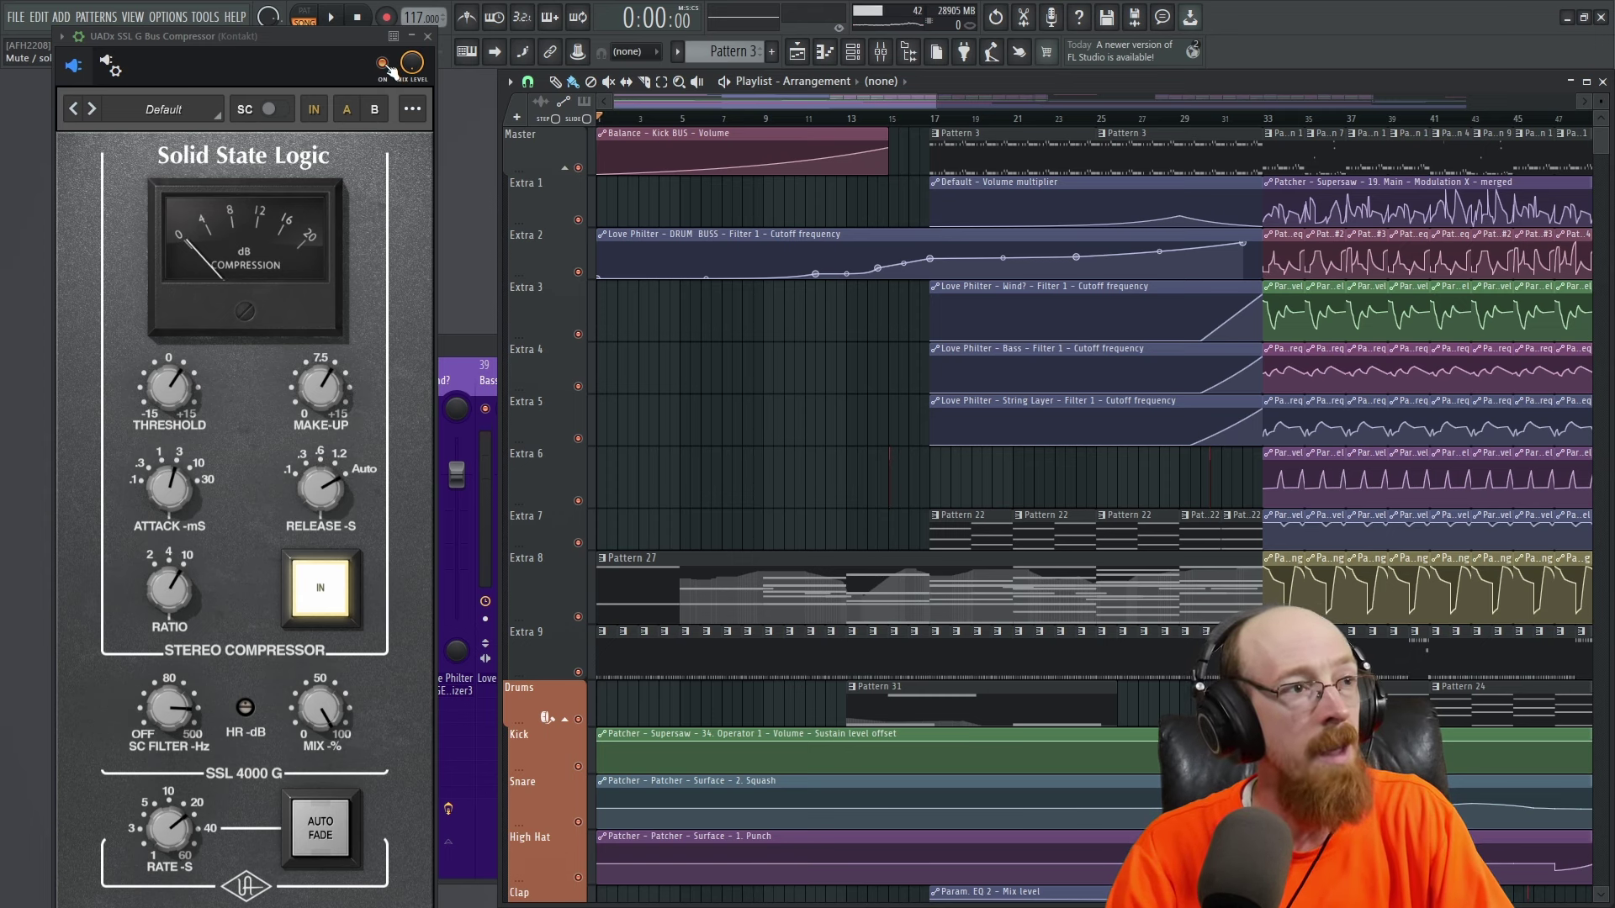
pyautogui.press('space')
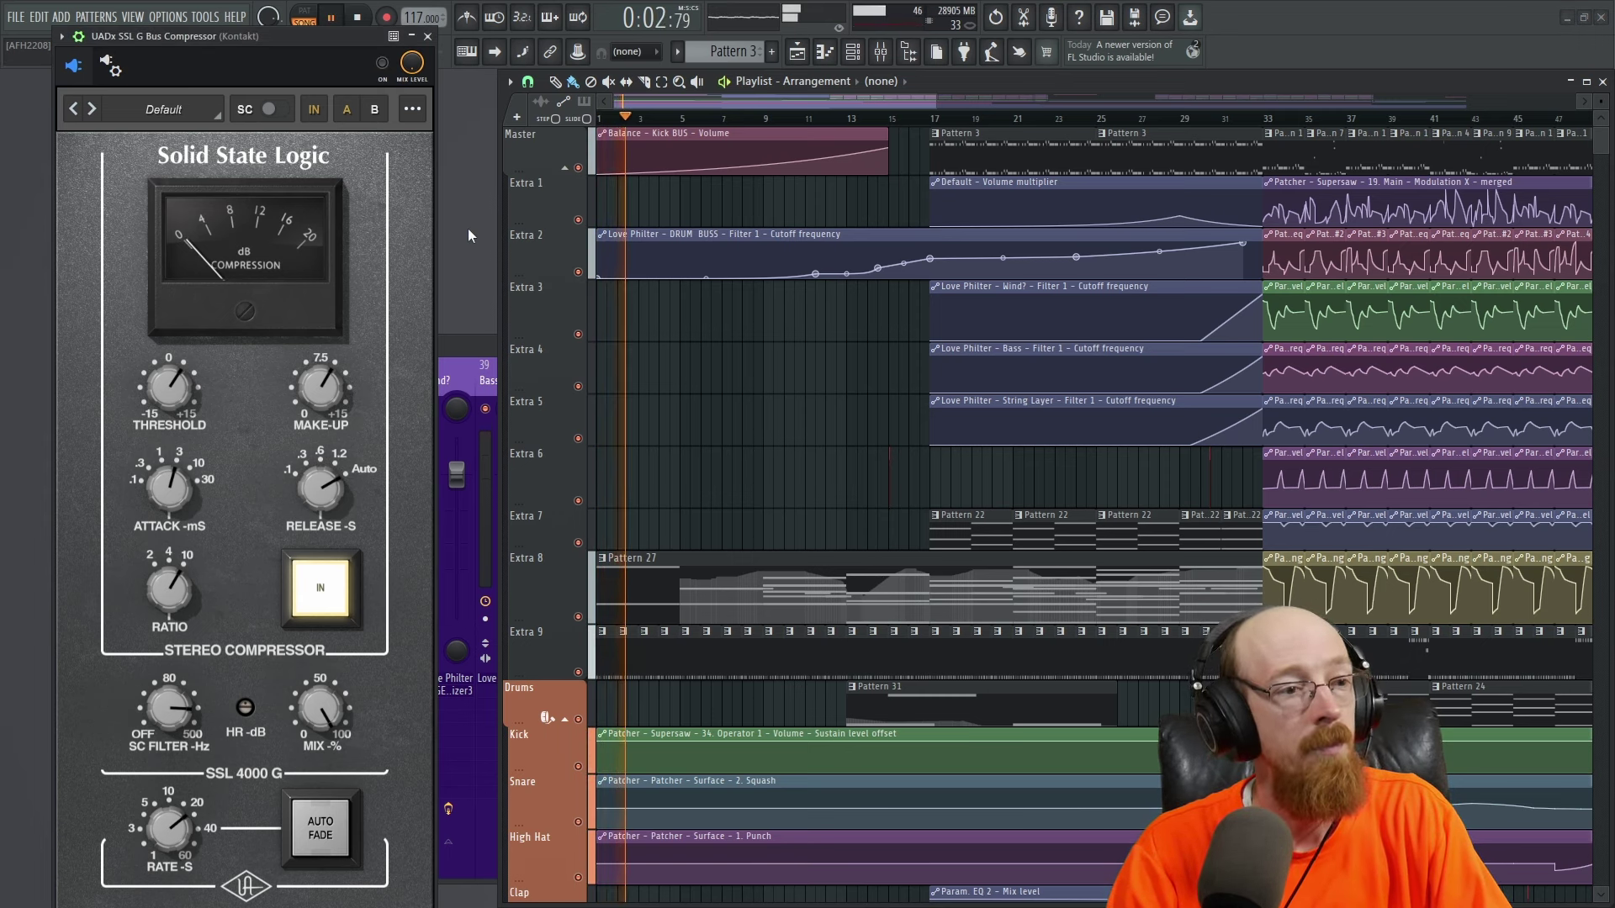
pyautogui.press('space')
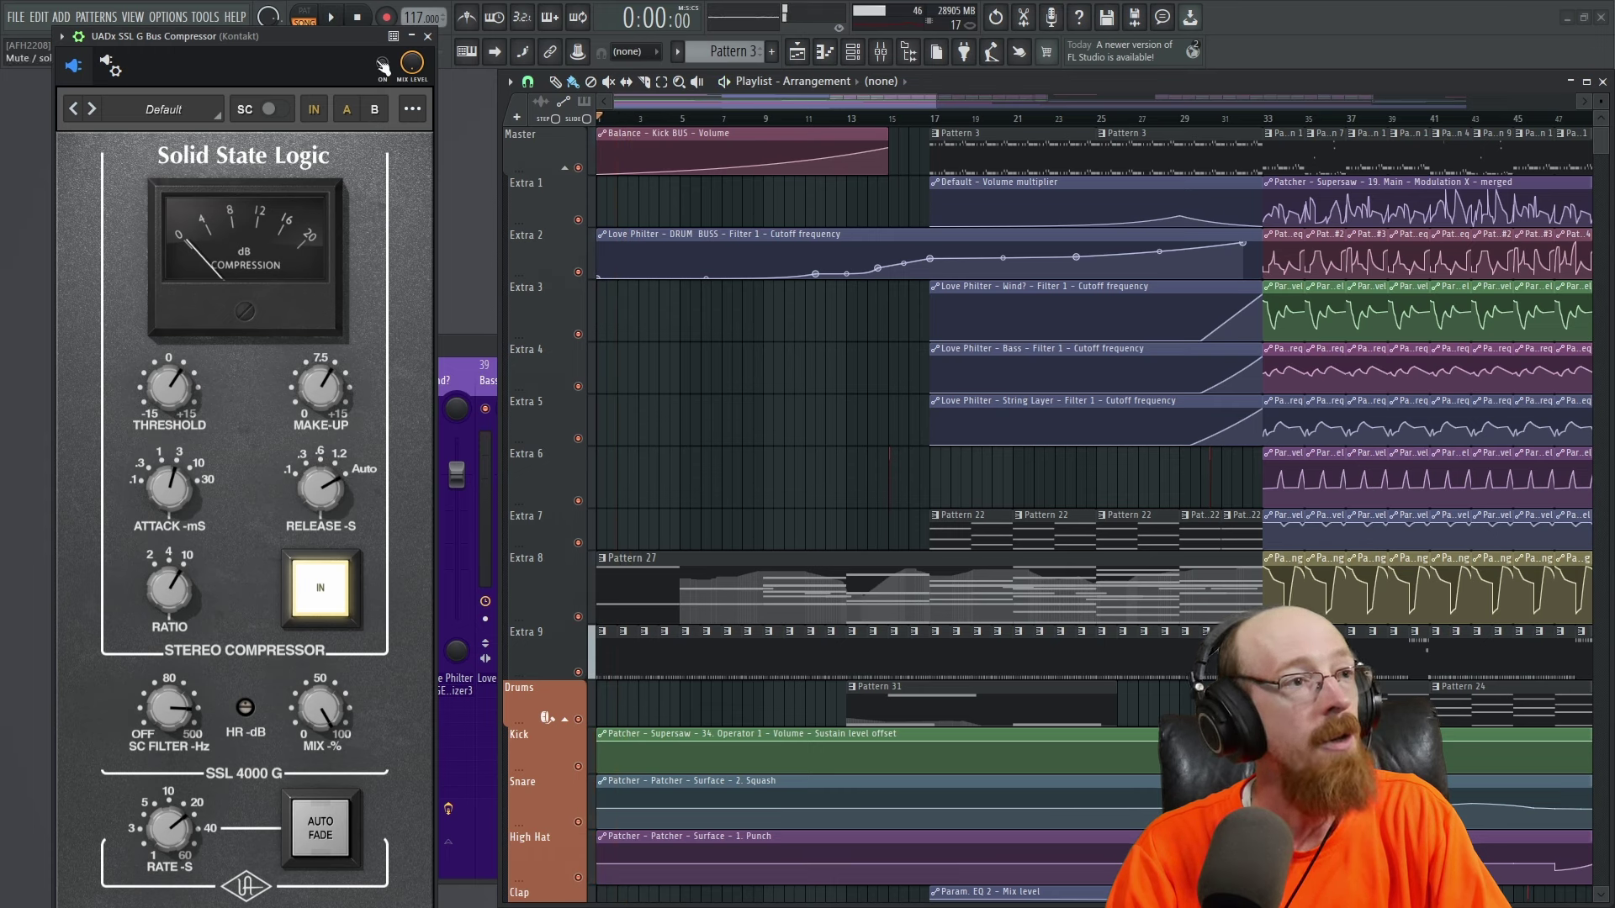
pyautogui.press('space')
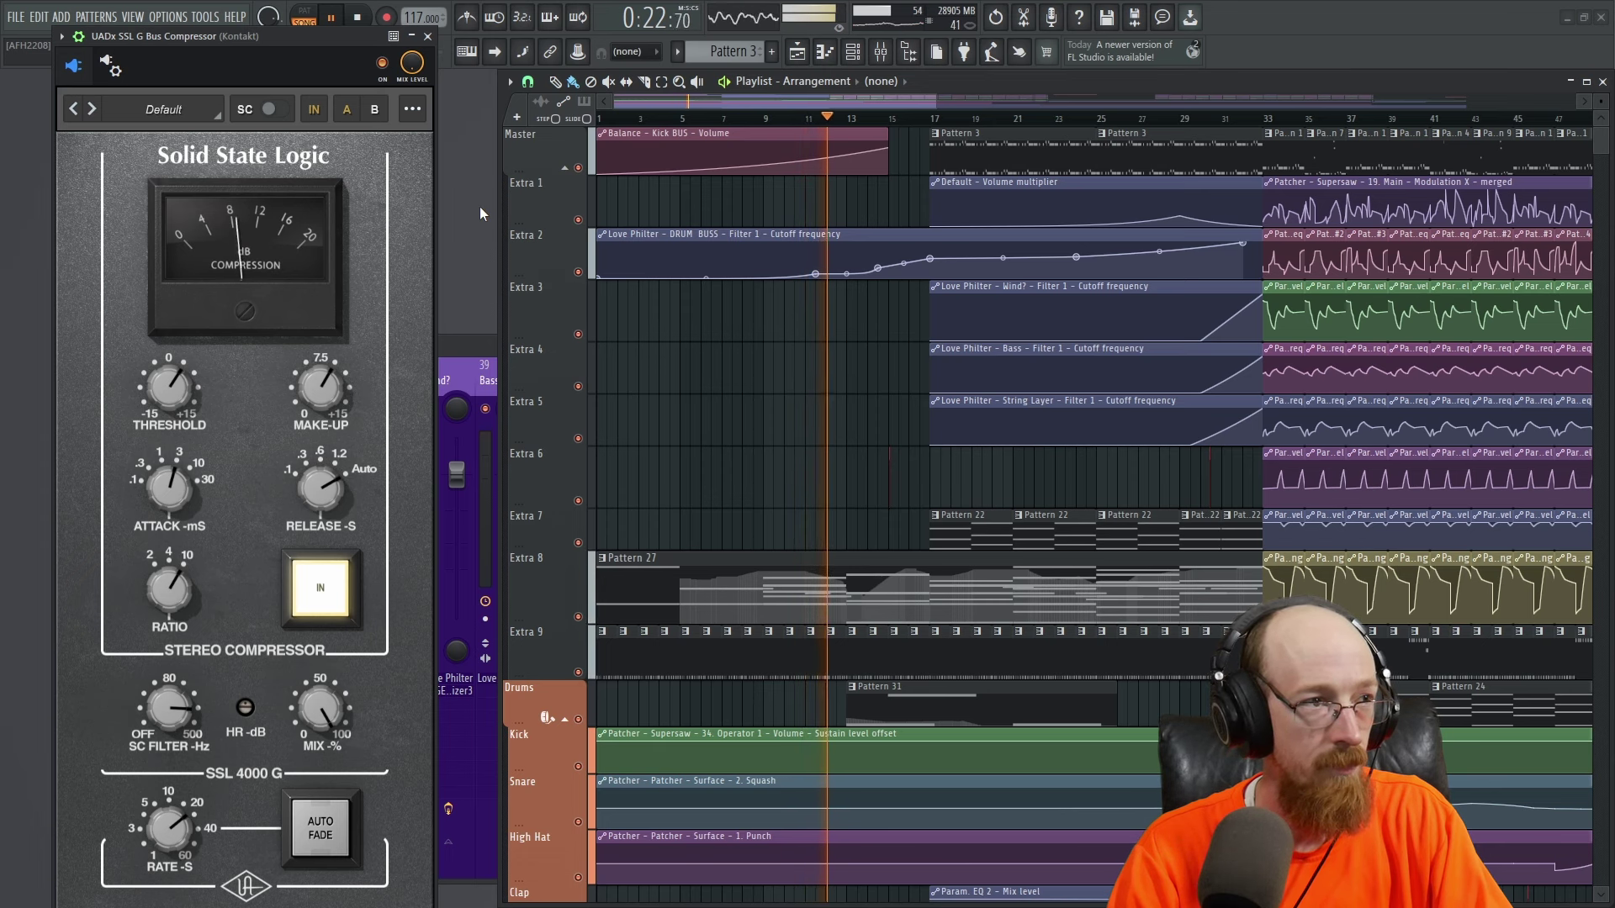
pyautogui.press('space')
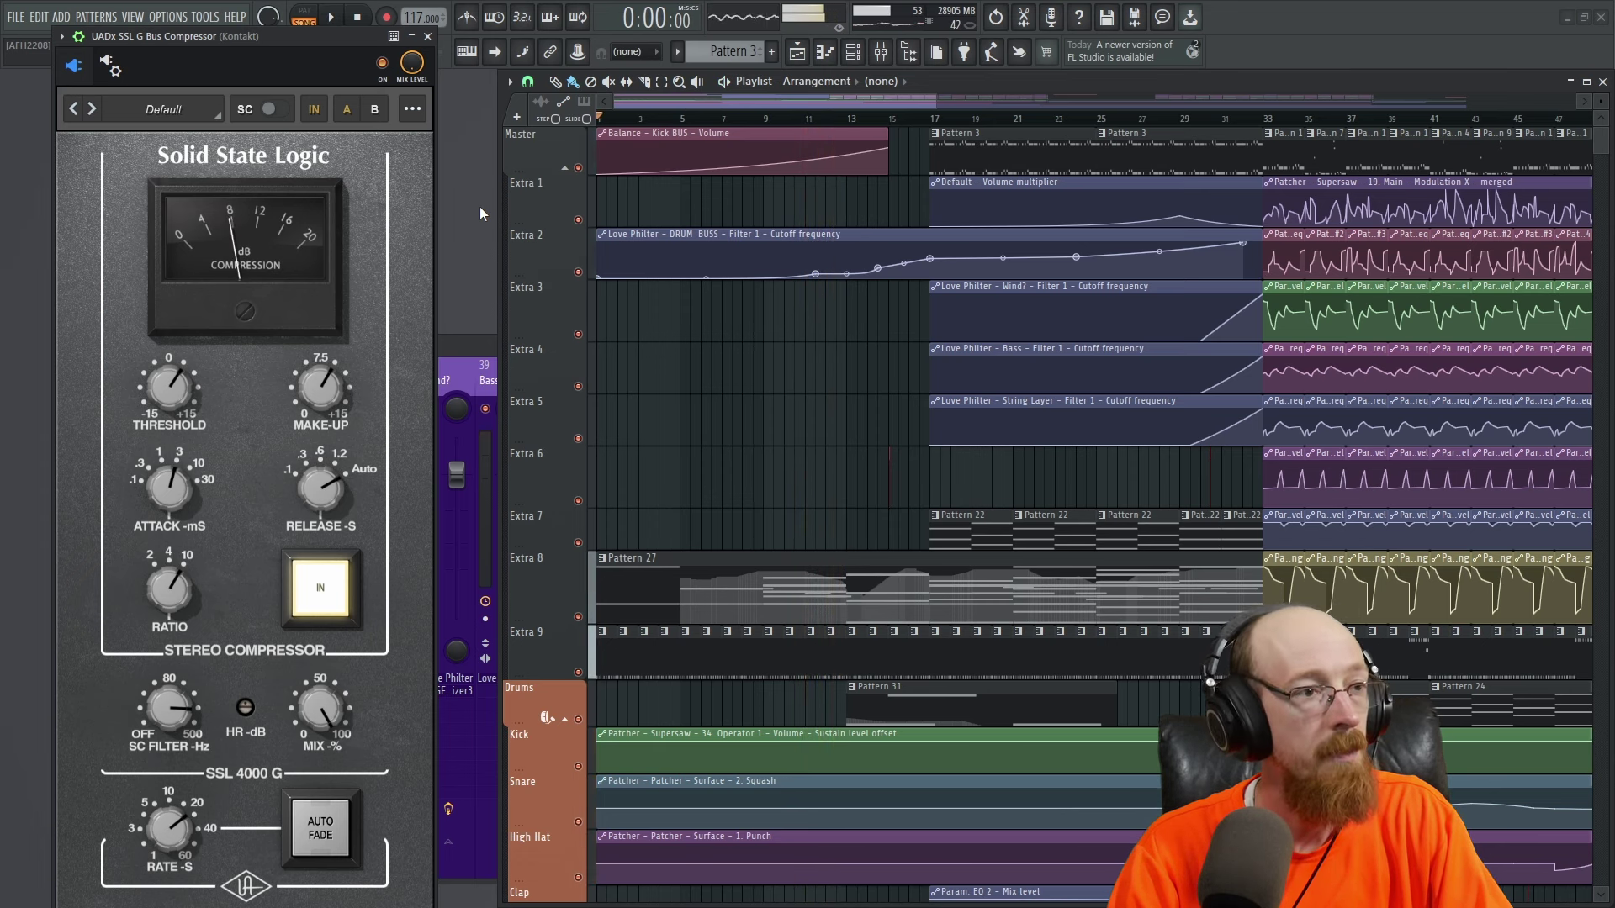
# - Glance at the mixer, return the Playlist to the front, and start the song playing
pyautogui.click(461, 345)
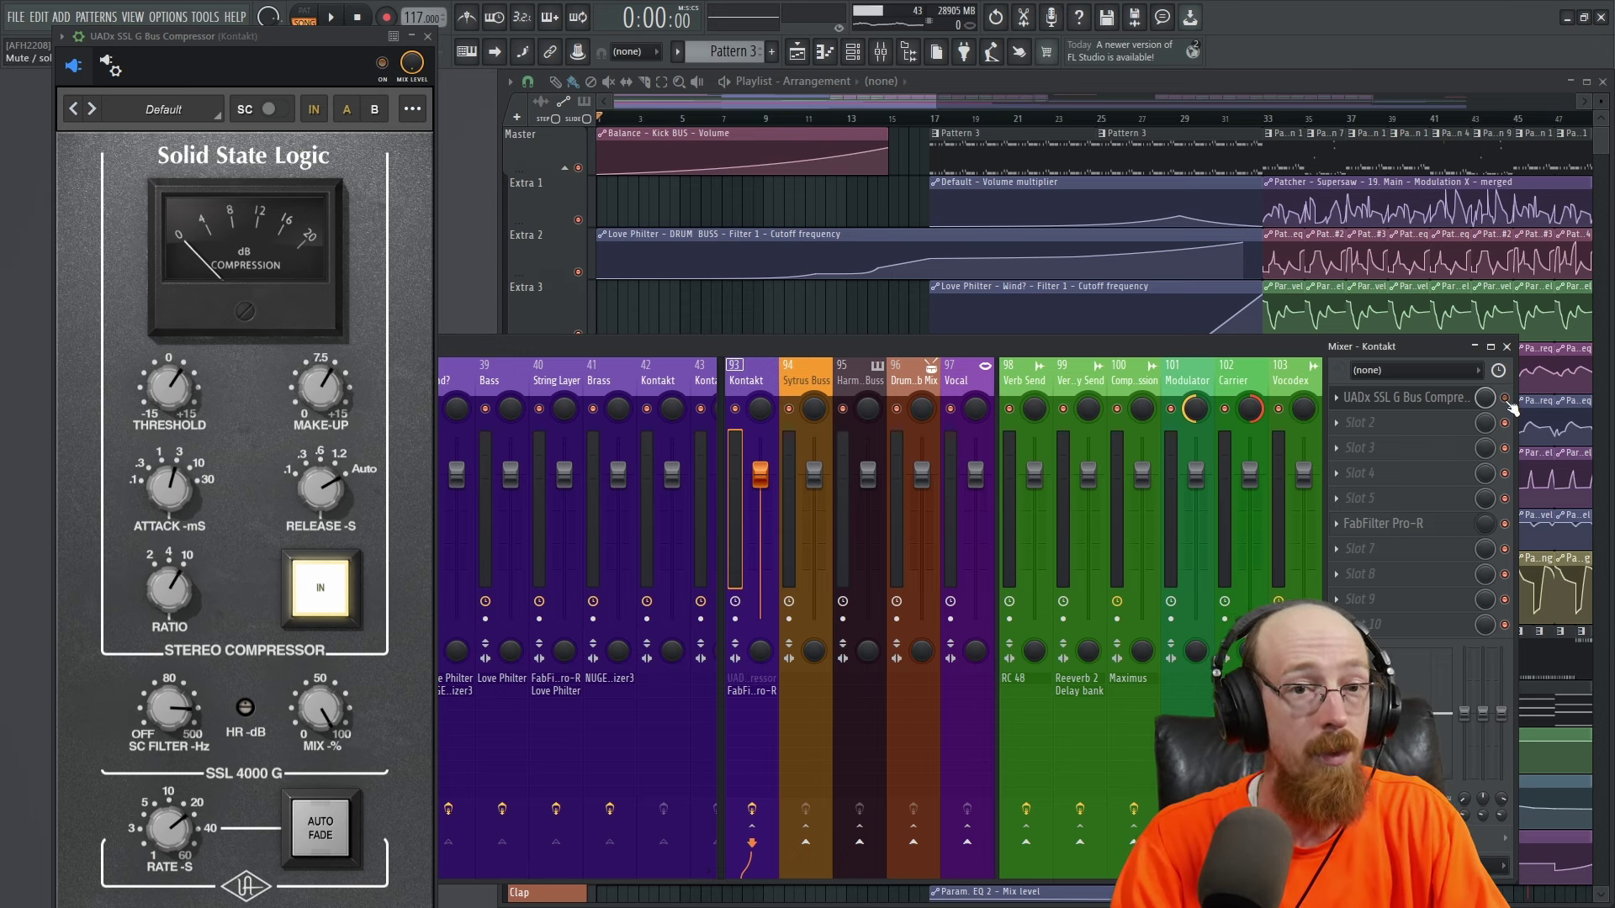
pyautogui.click(685, 128)
pyautogui.press('space')
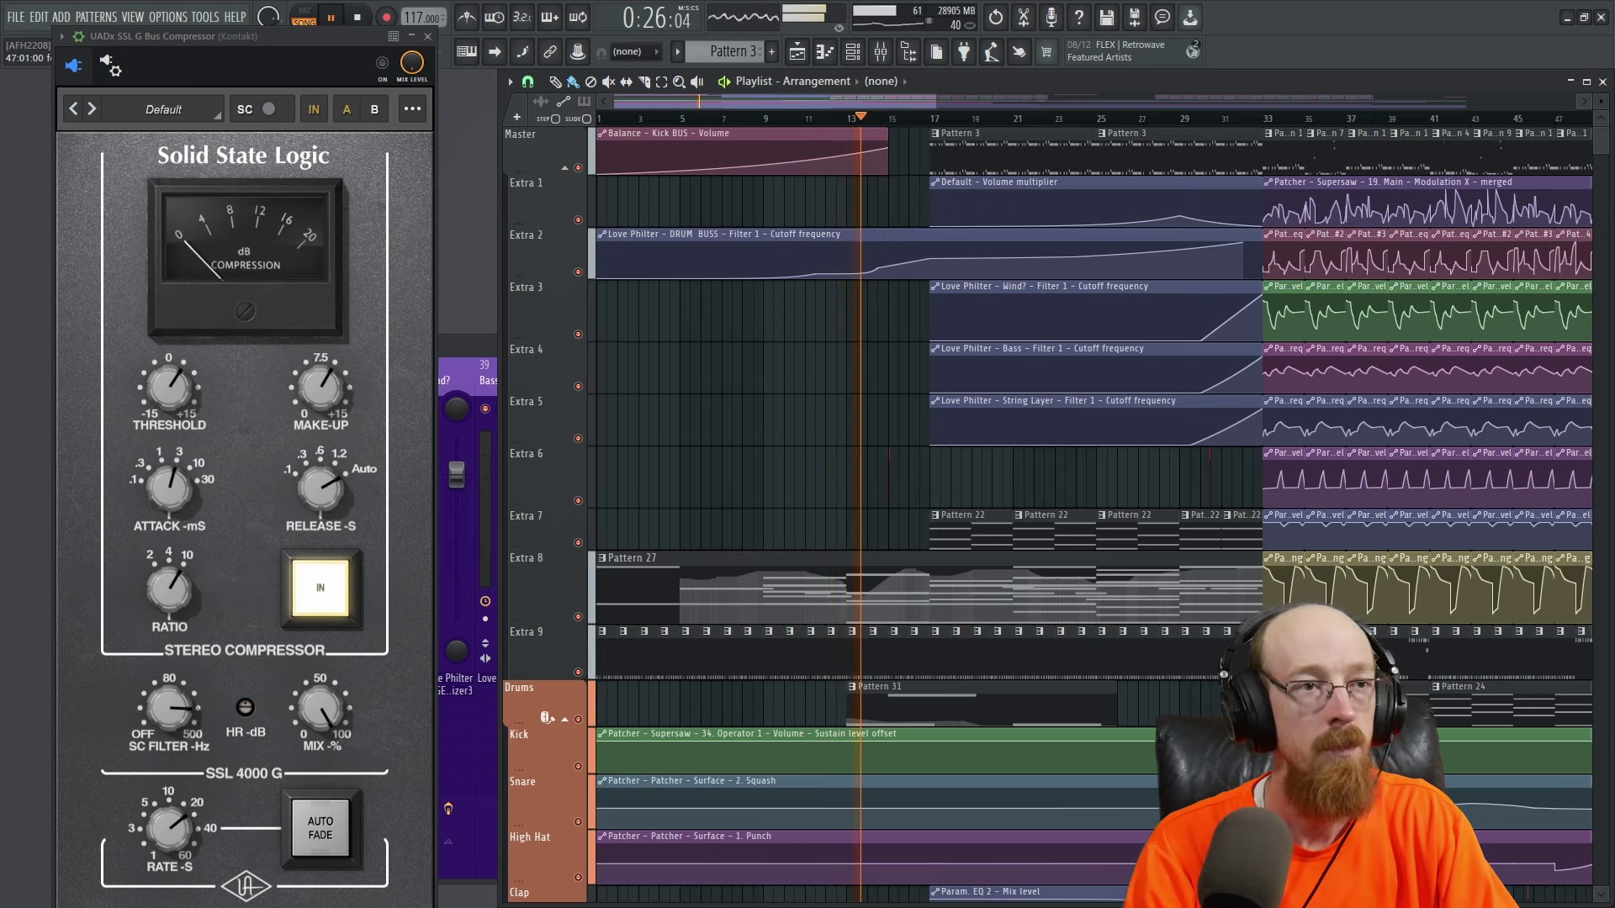
# - Stop playback, then play from bar 29 and stop with the song position held at bar 29
pyautogui.press('space')
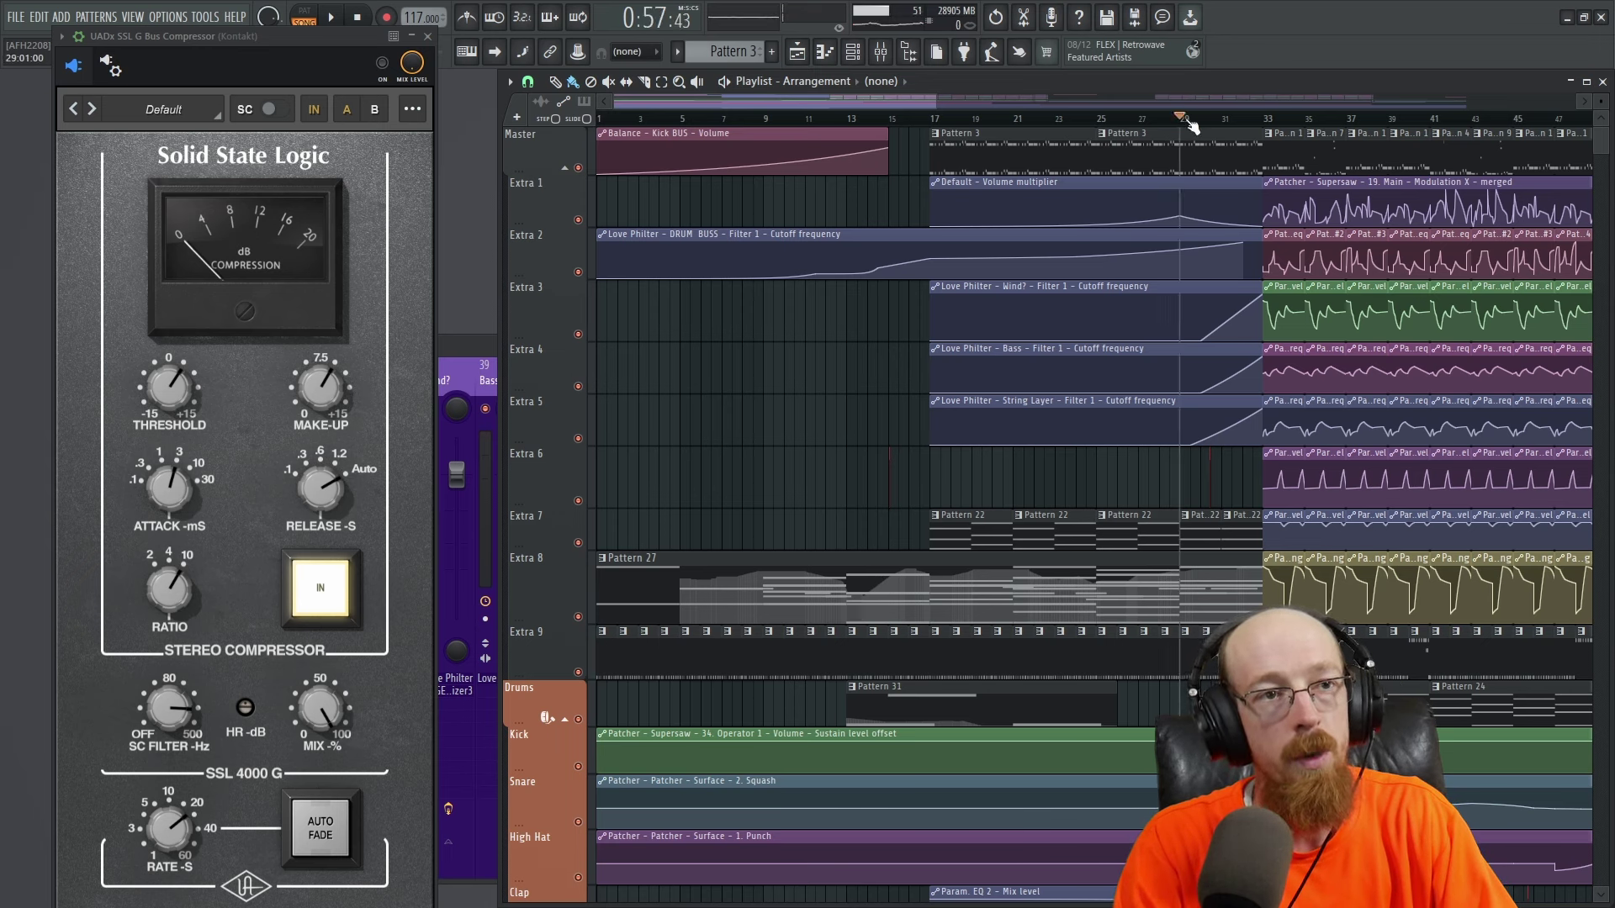
pyautogui.press('space')
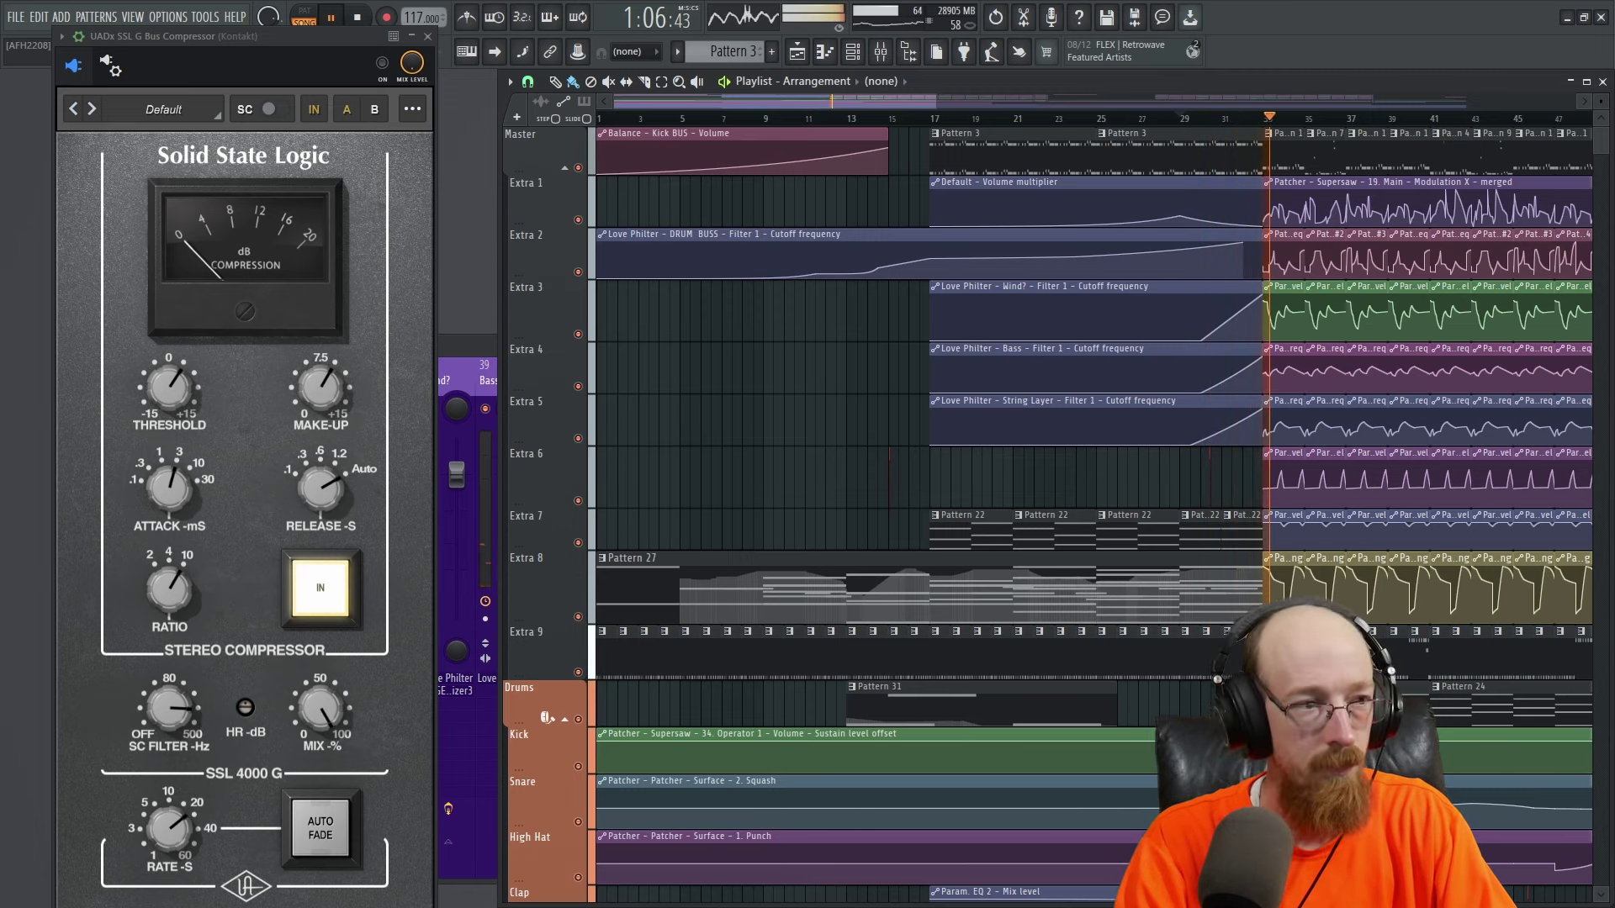
pyautogui.press('space')
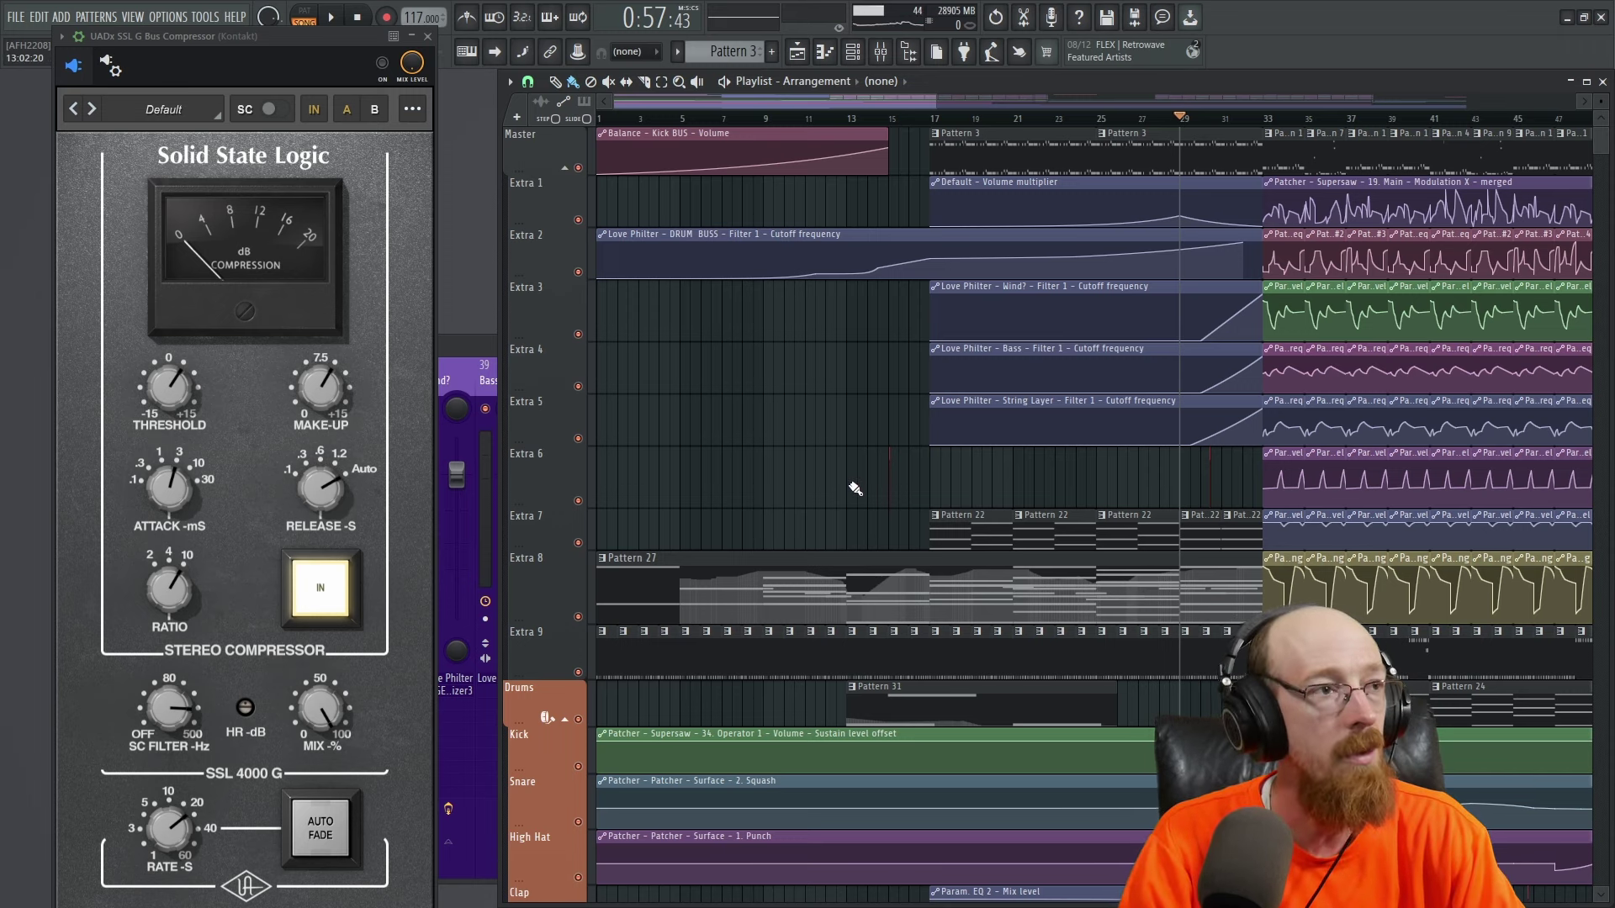
# - Re-enable the Kontakt channel's SSL G Bus Compressor so its ON button lights orange
pyautogui.click(383, 65)
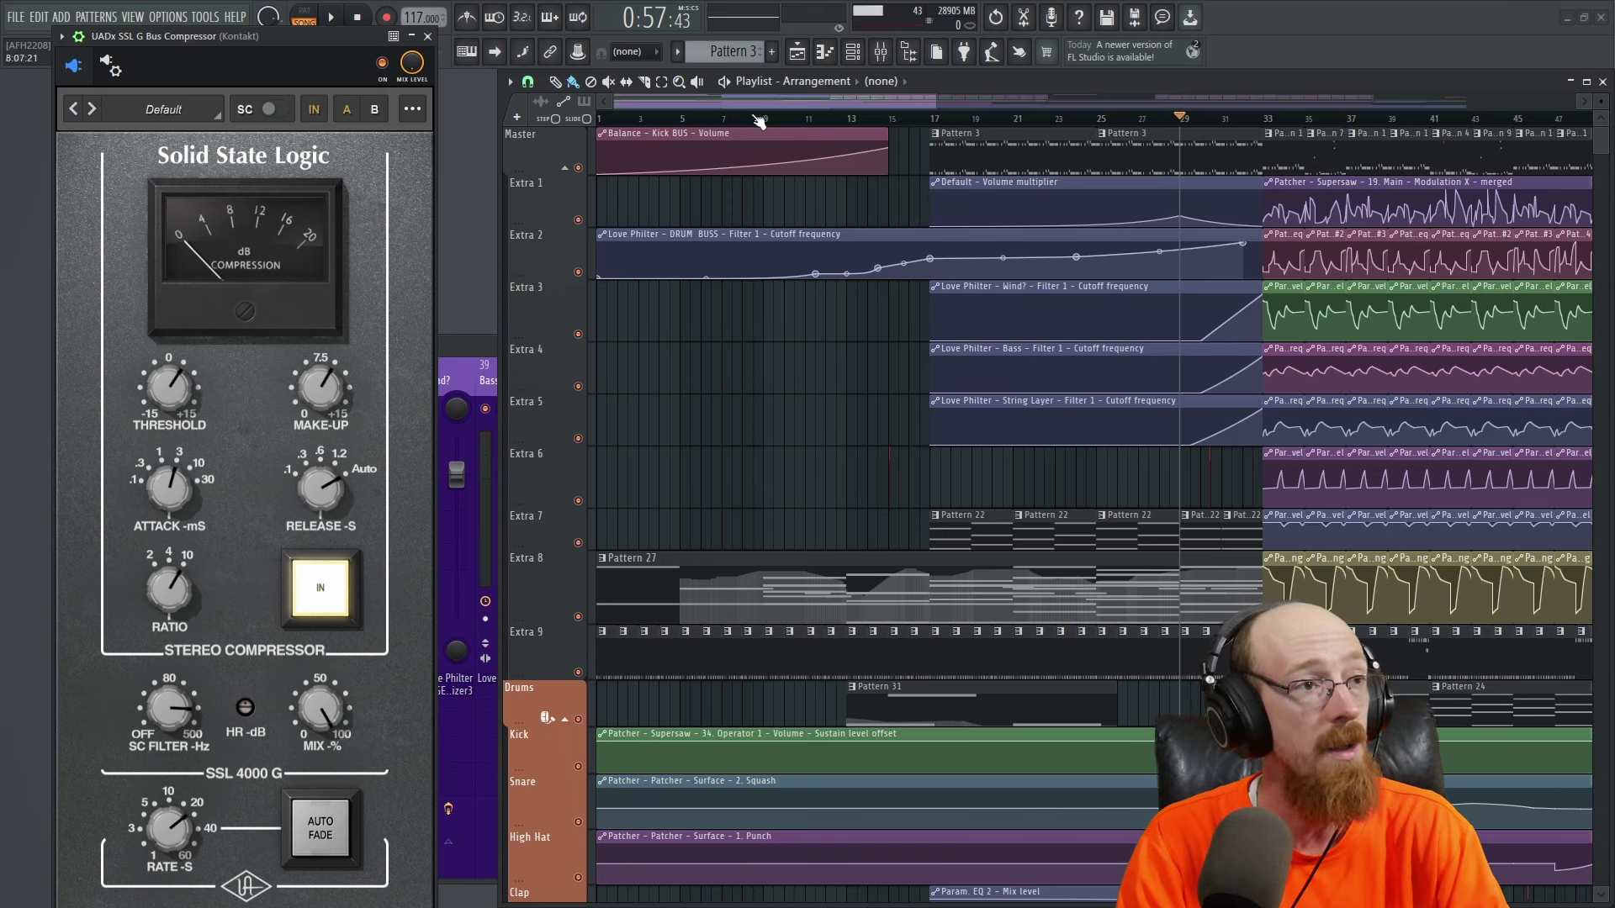
# - Return the song position to bar 1 and play the song from the start, restarting it once
pyautogui.click(600, 119)
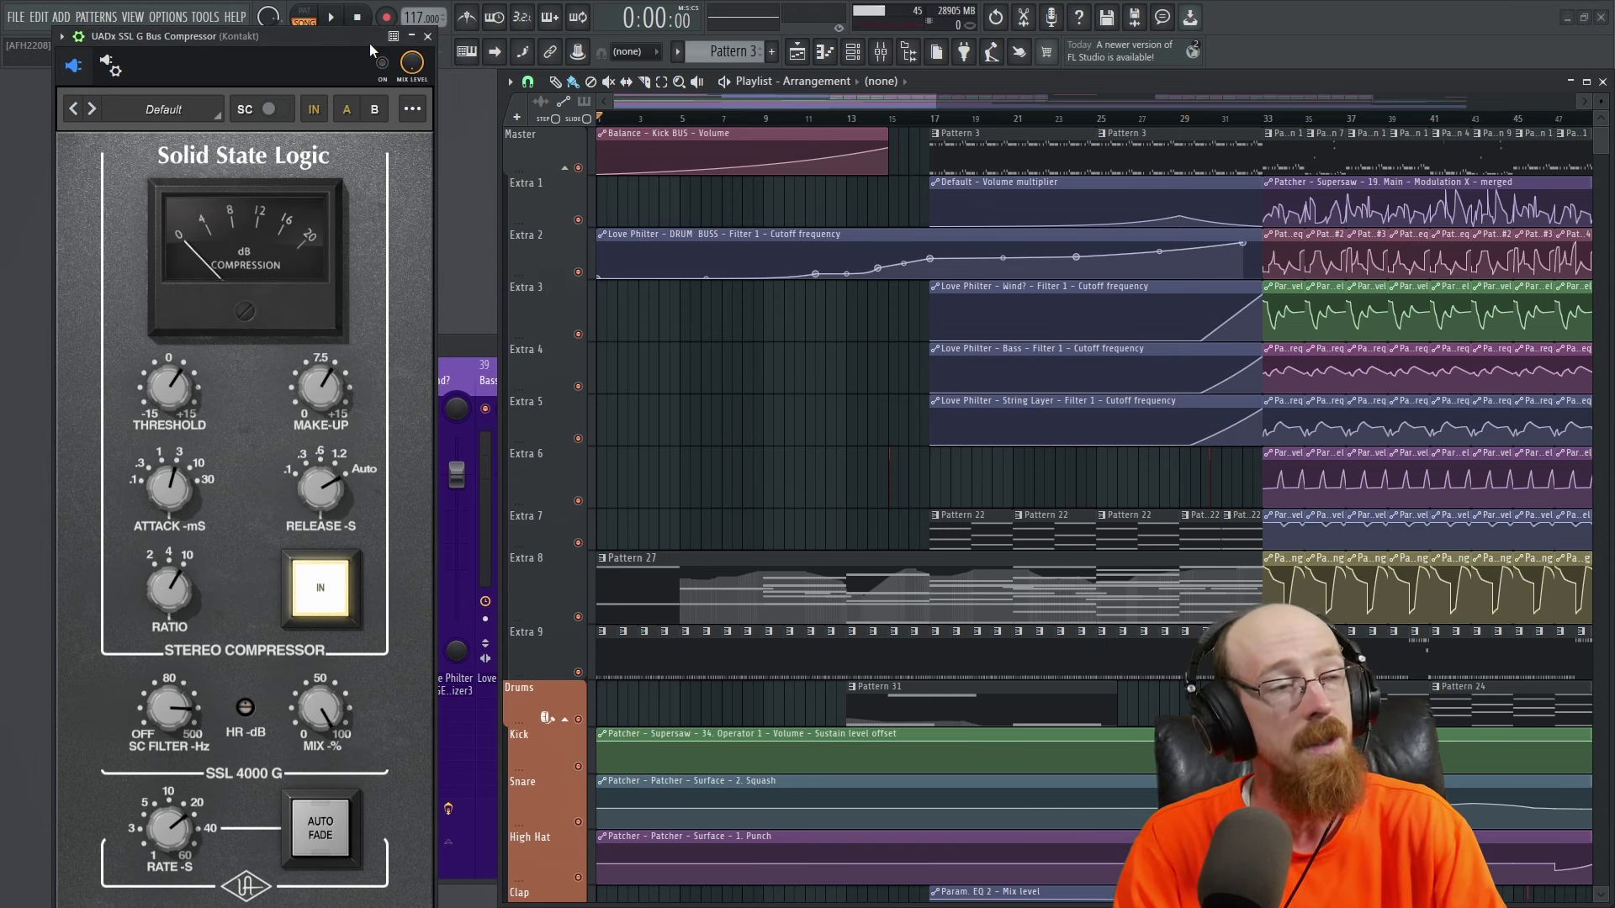
pyautogui.press('space')
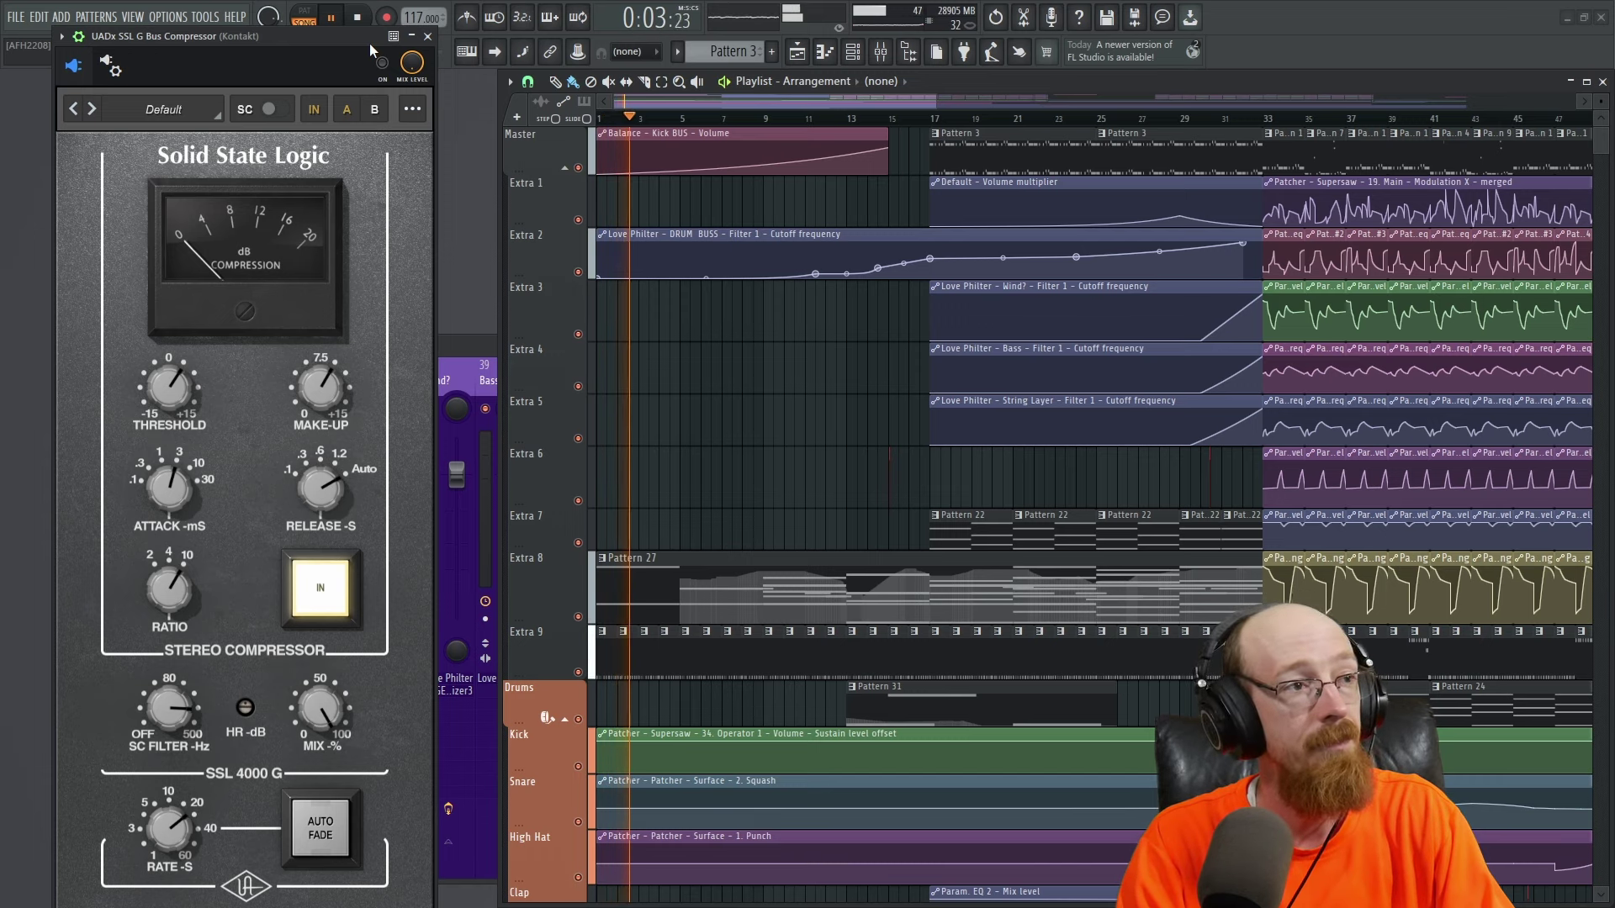
pyautogui.press('space')
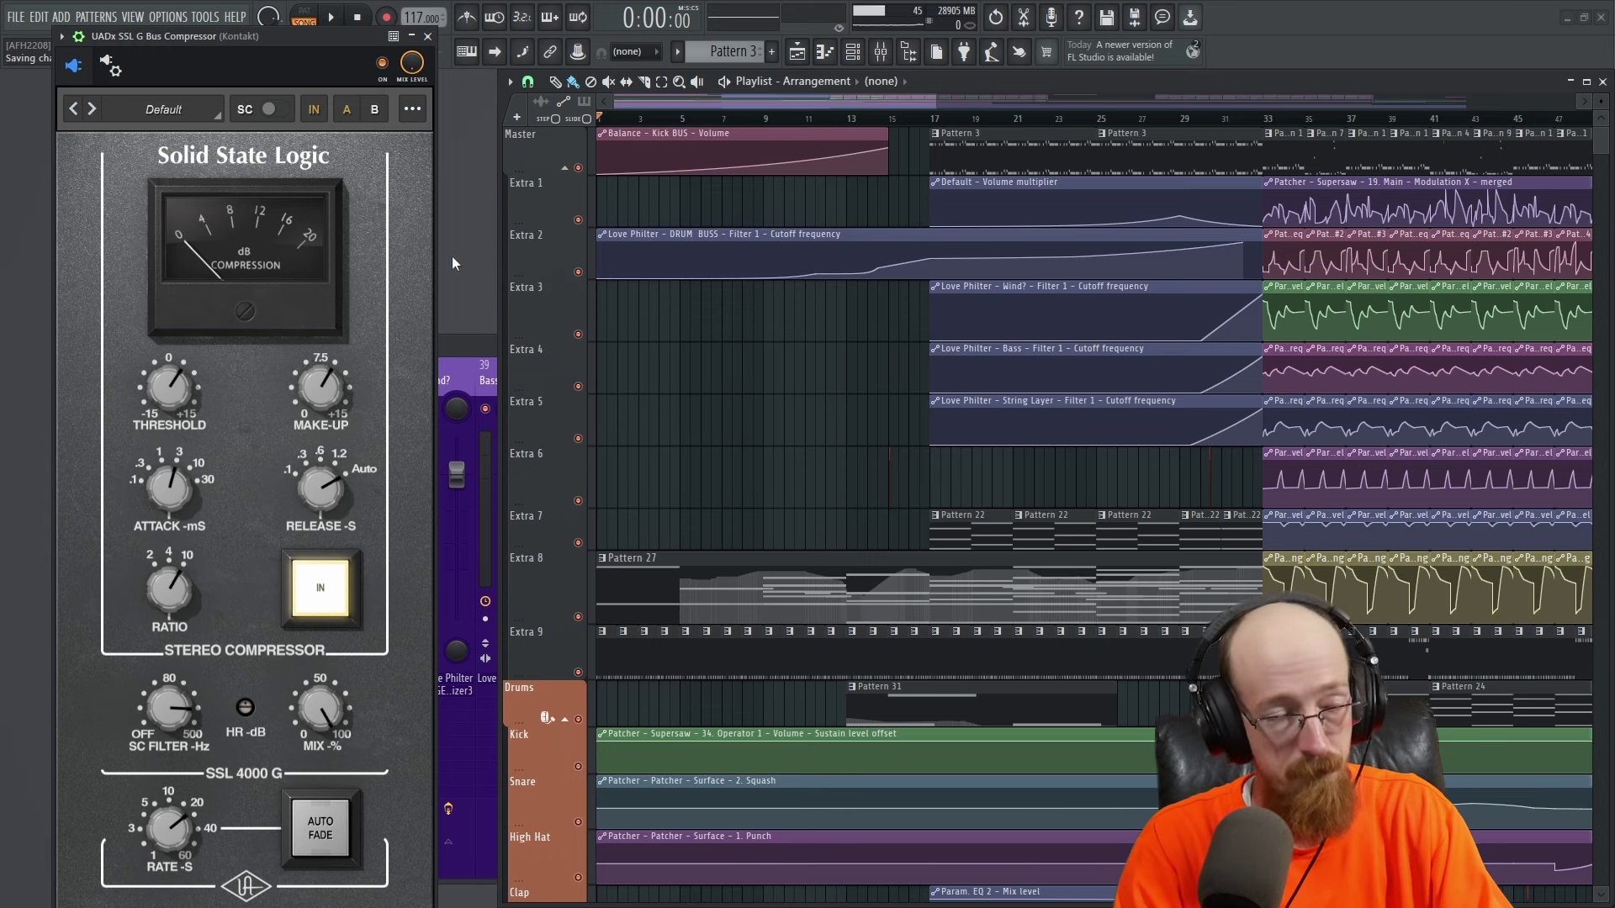
pyautogui.press('space')
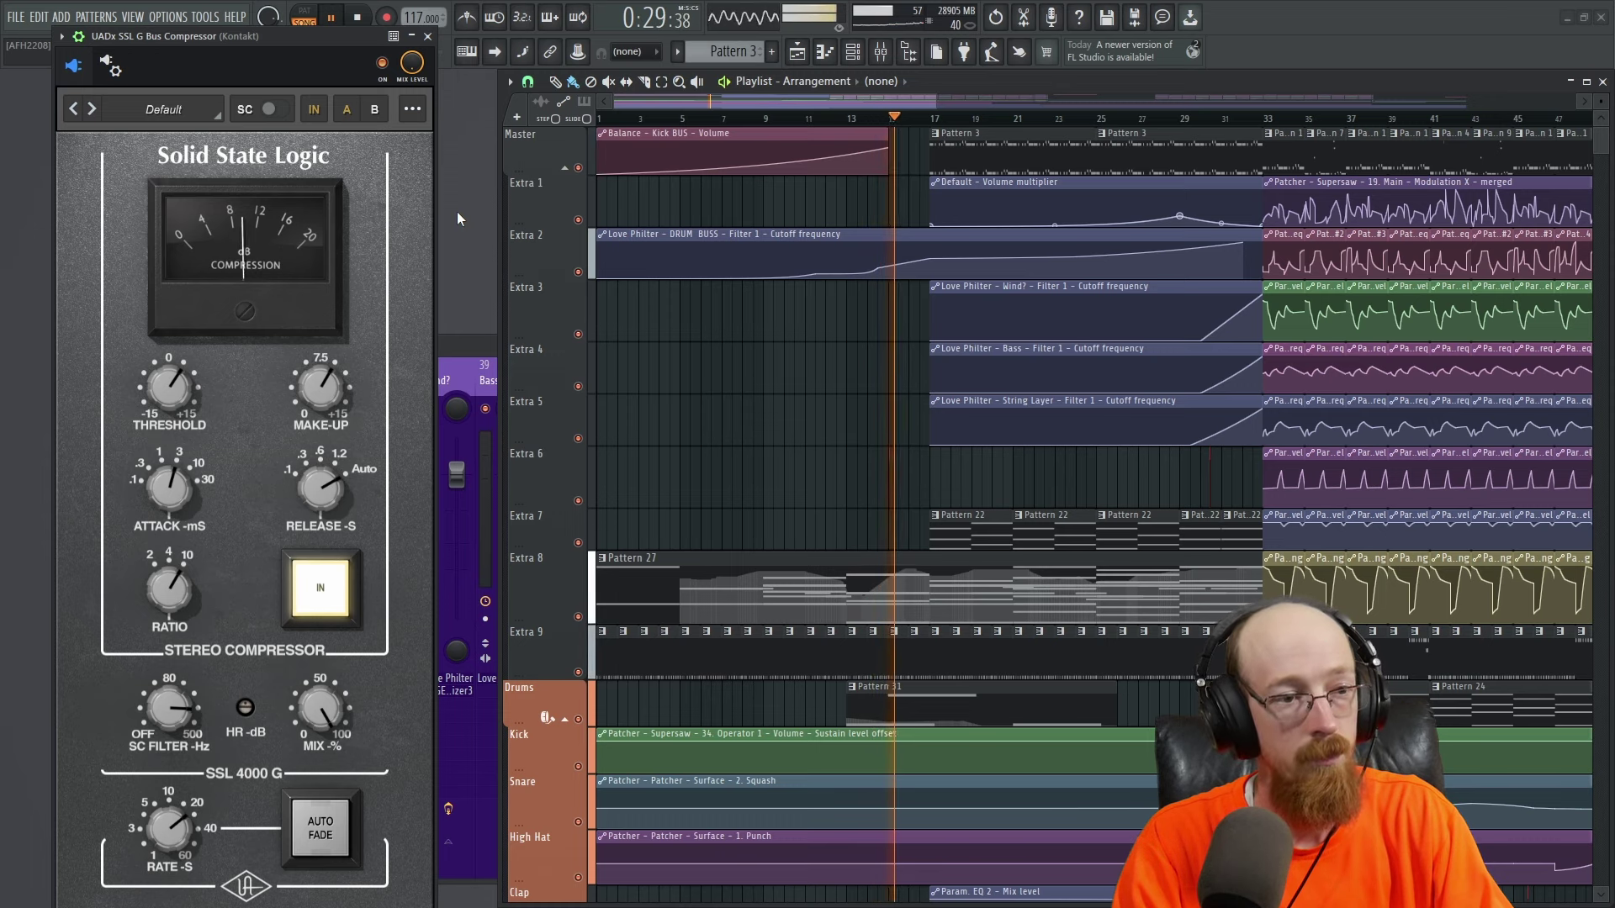
# - Park the song position at bar 27 and audition that section with the compressor off
pyautogui.press('space')
pyautogui.click(1107, 119)
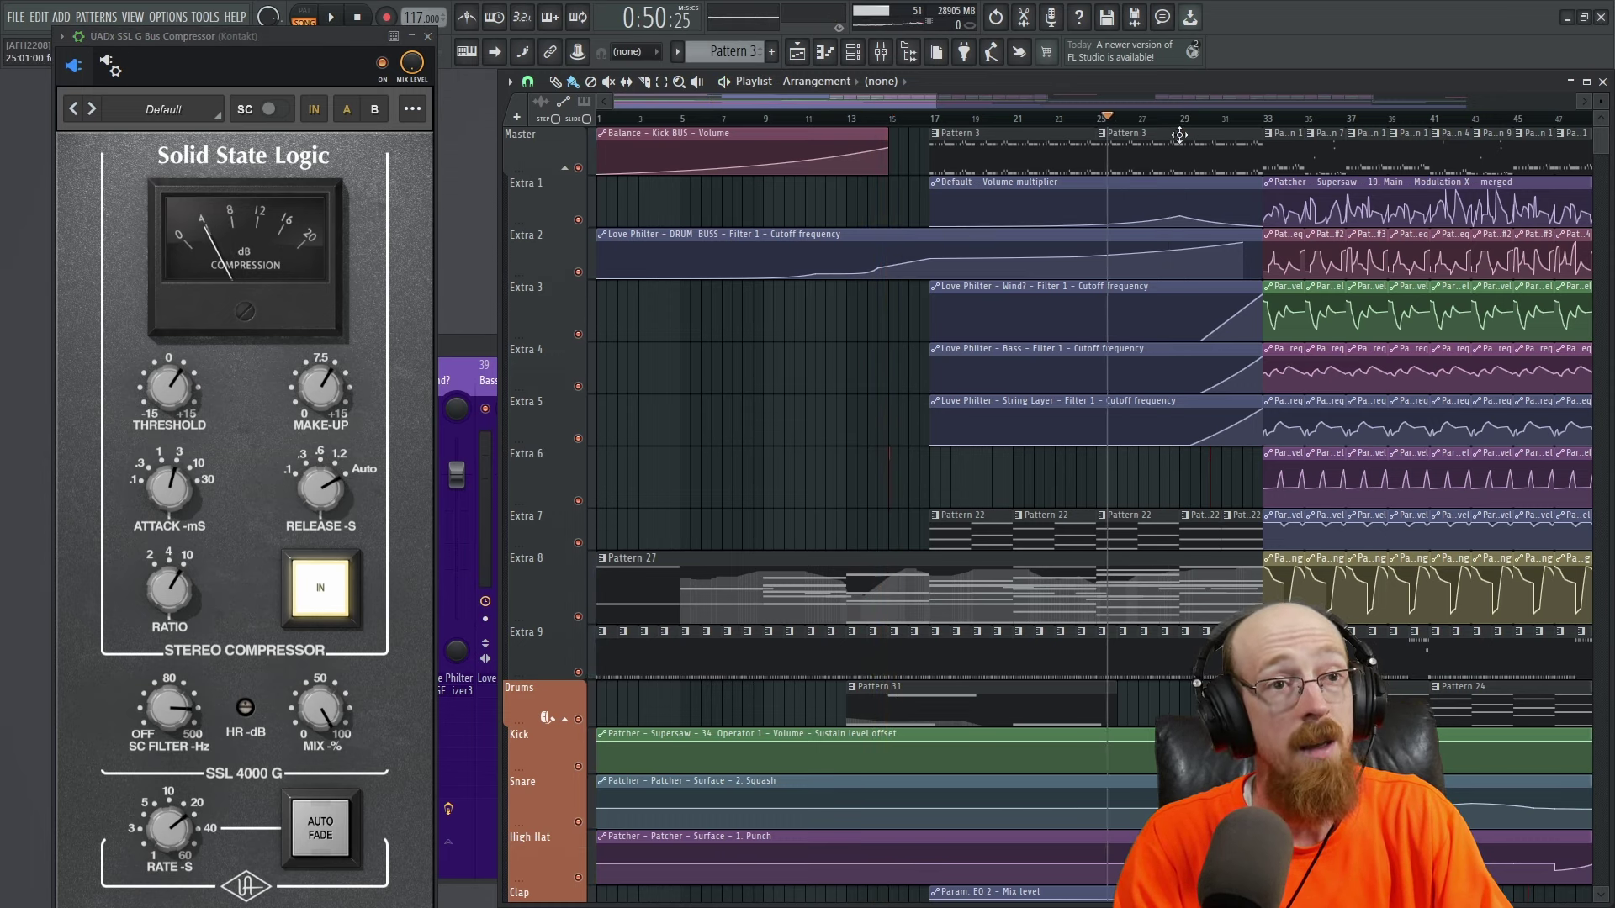
pyautogui.click(1182, 118)
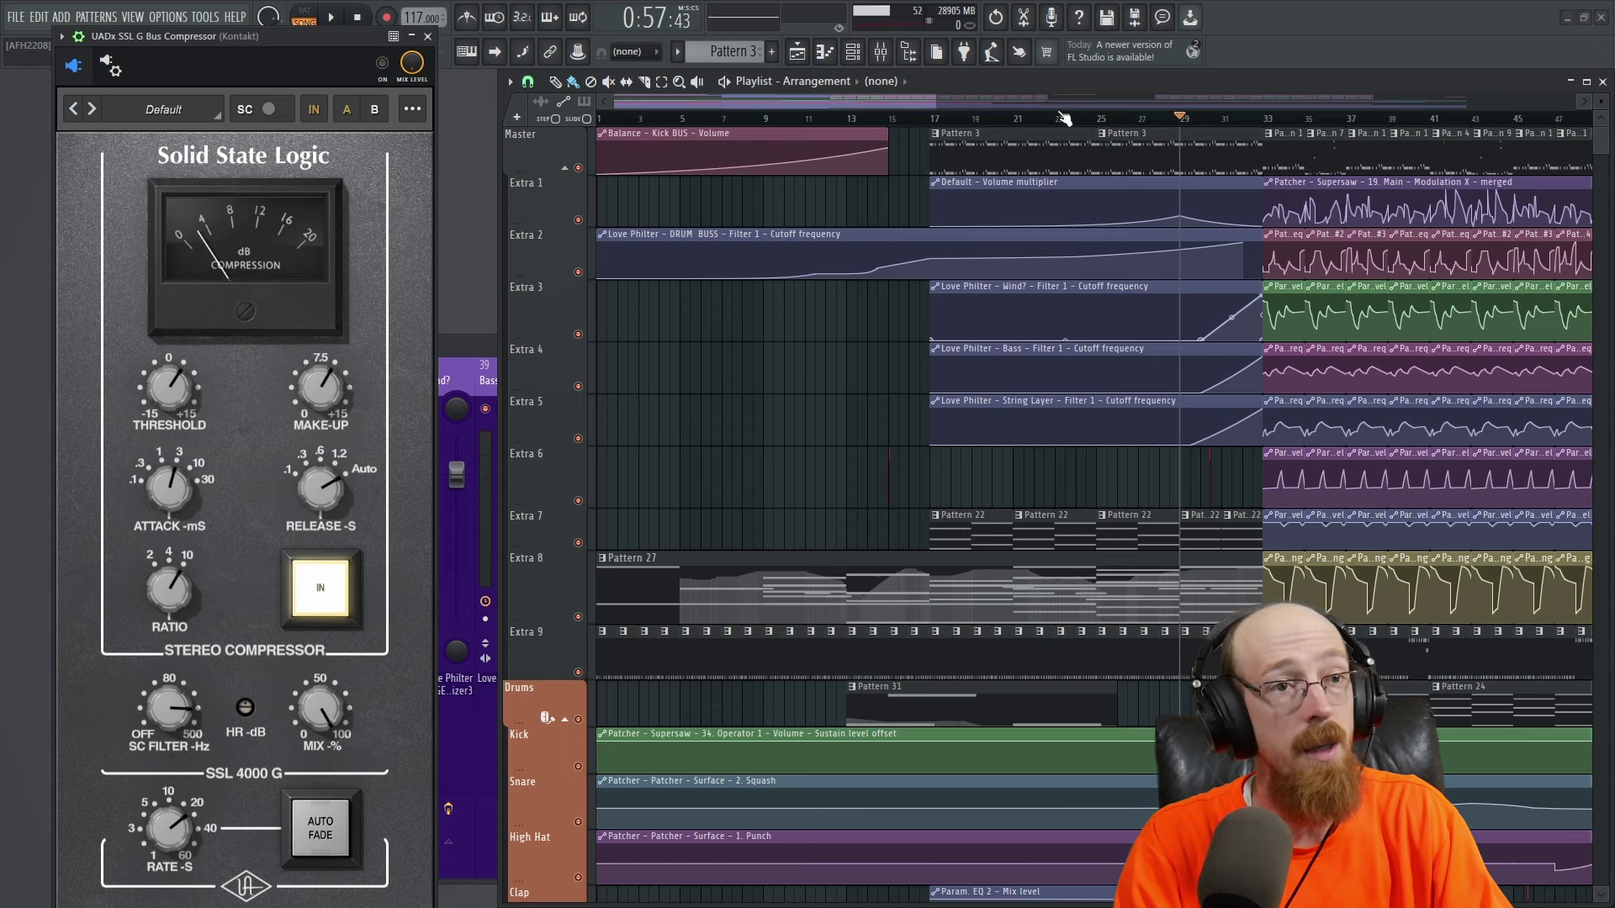
pyautogui.click(1139, 118)
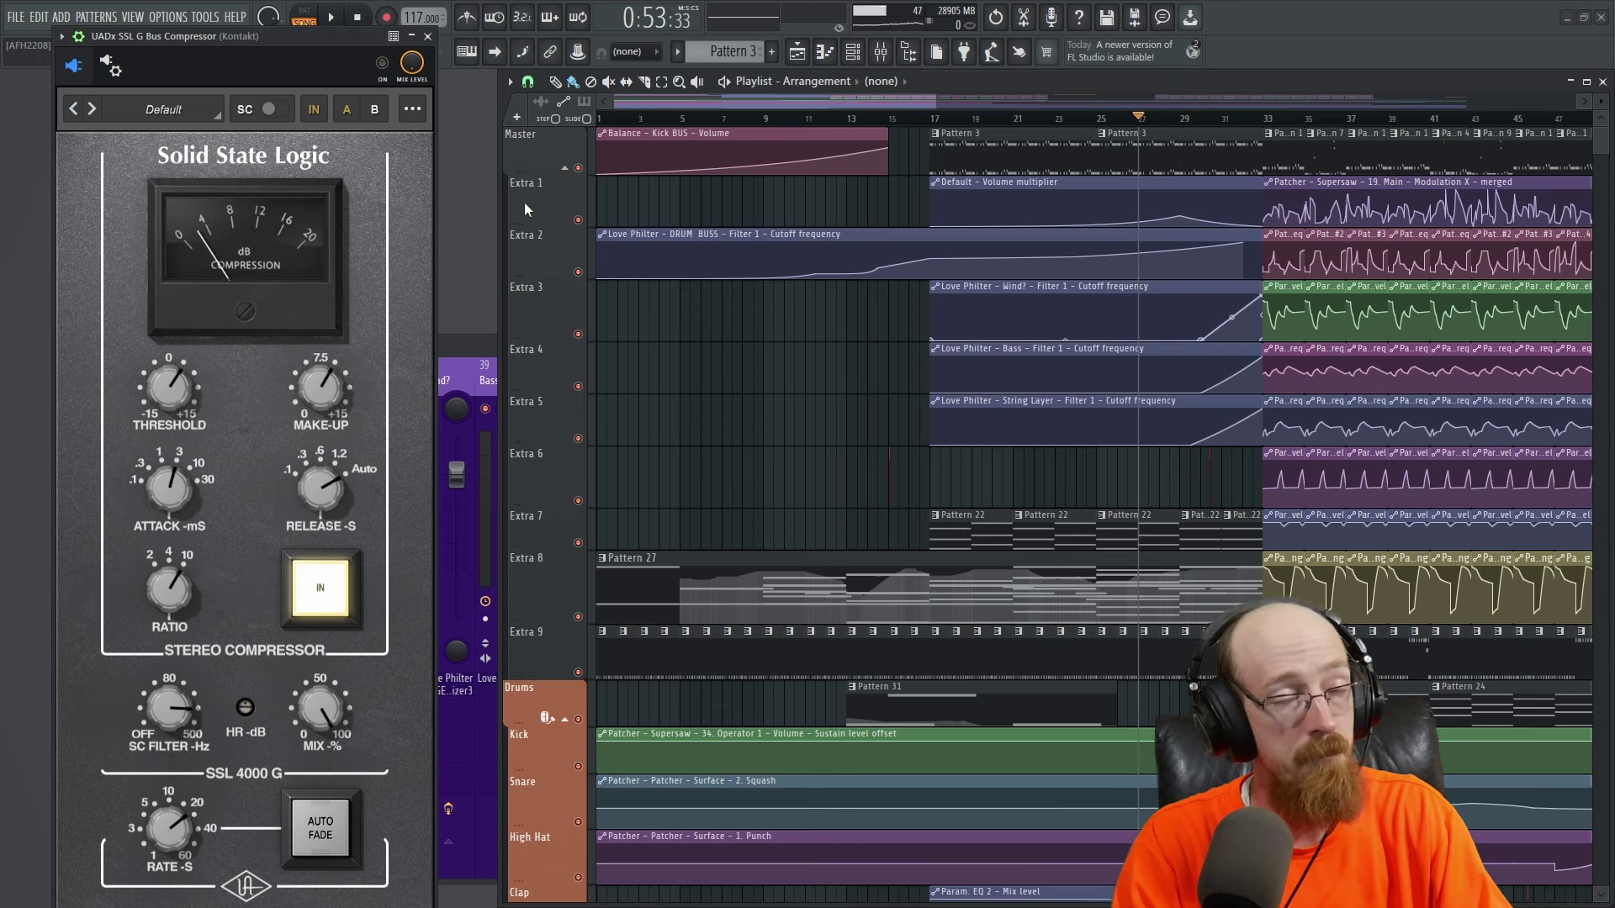
pyautogui.press('space')
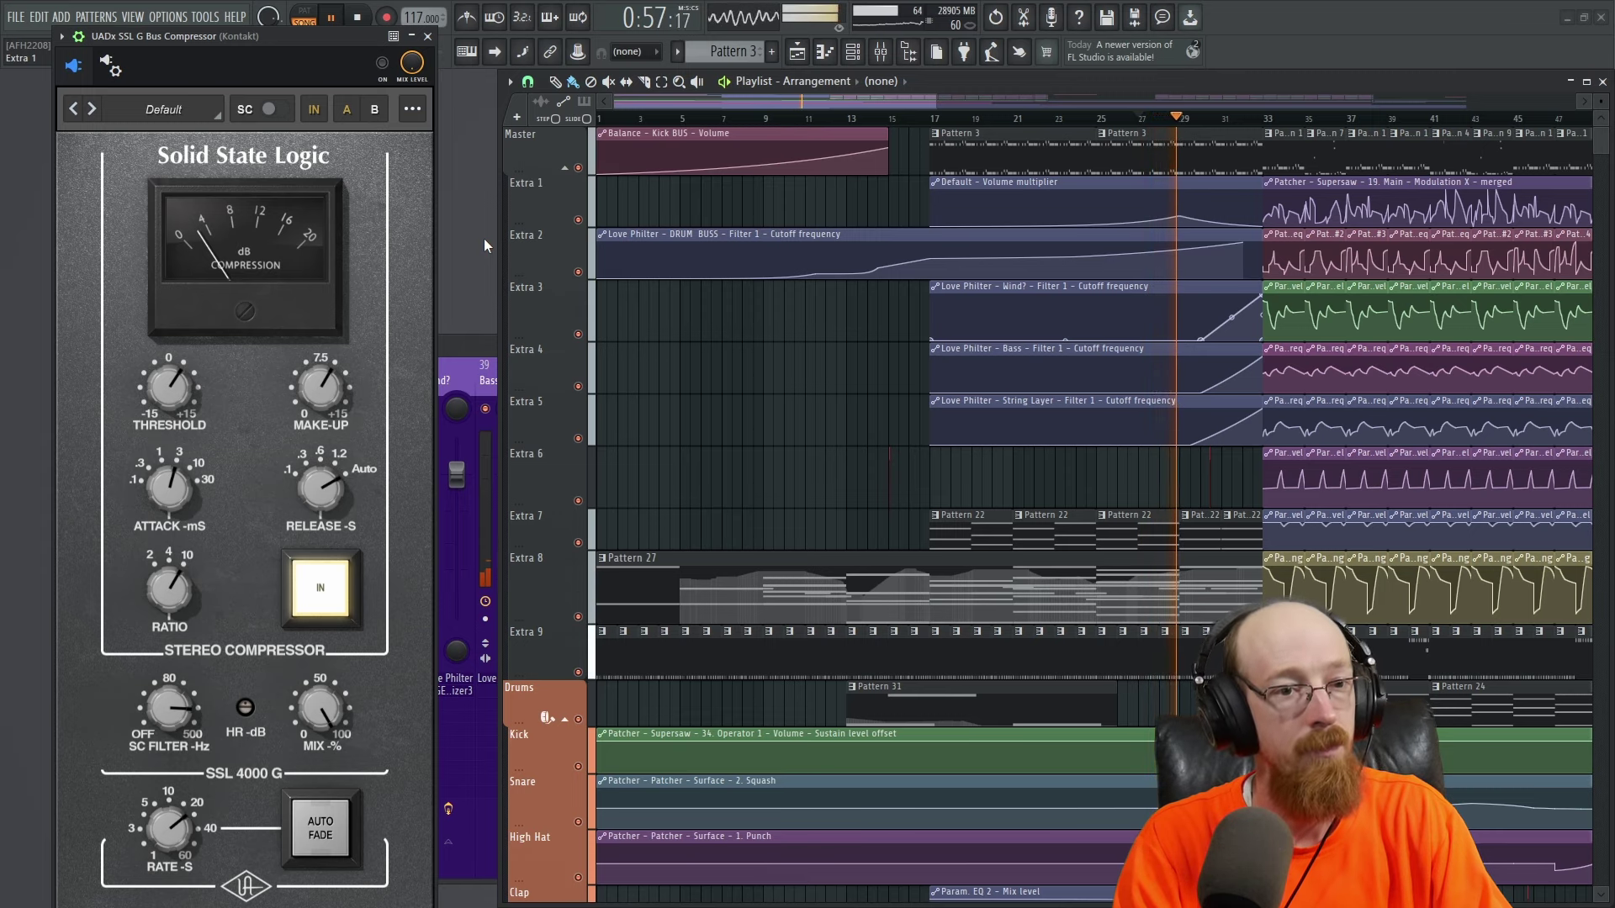
pyautogui.press('space')
# - Switch the compressor on and replay the section from bar 27, stopping back there
pyautogui.click(385, 67)
pyautogui.press('space')
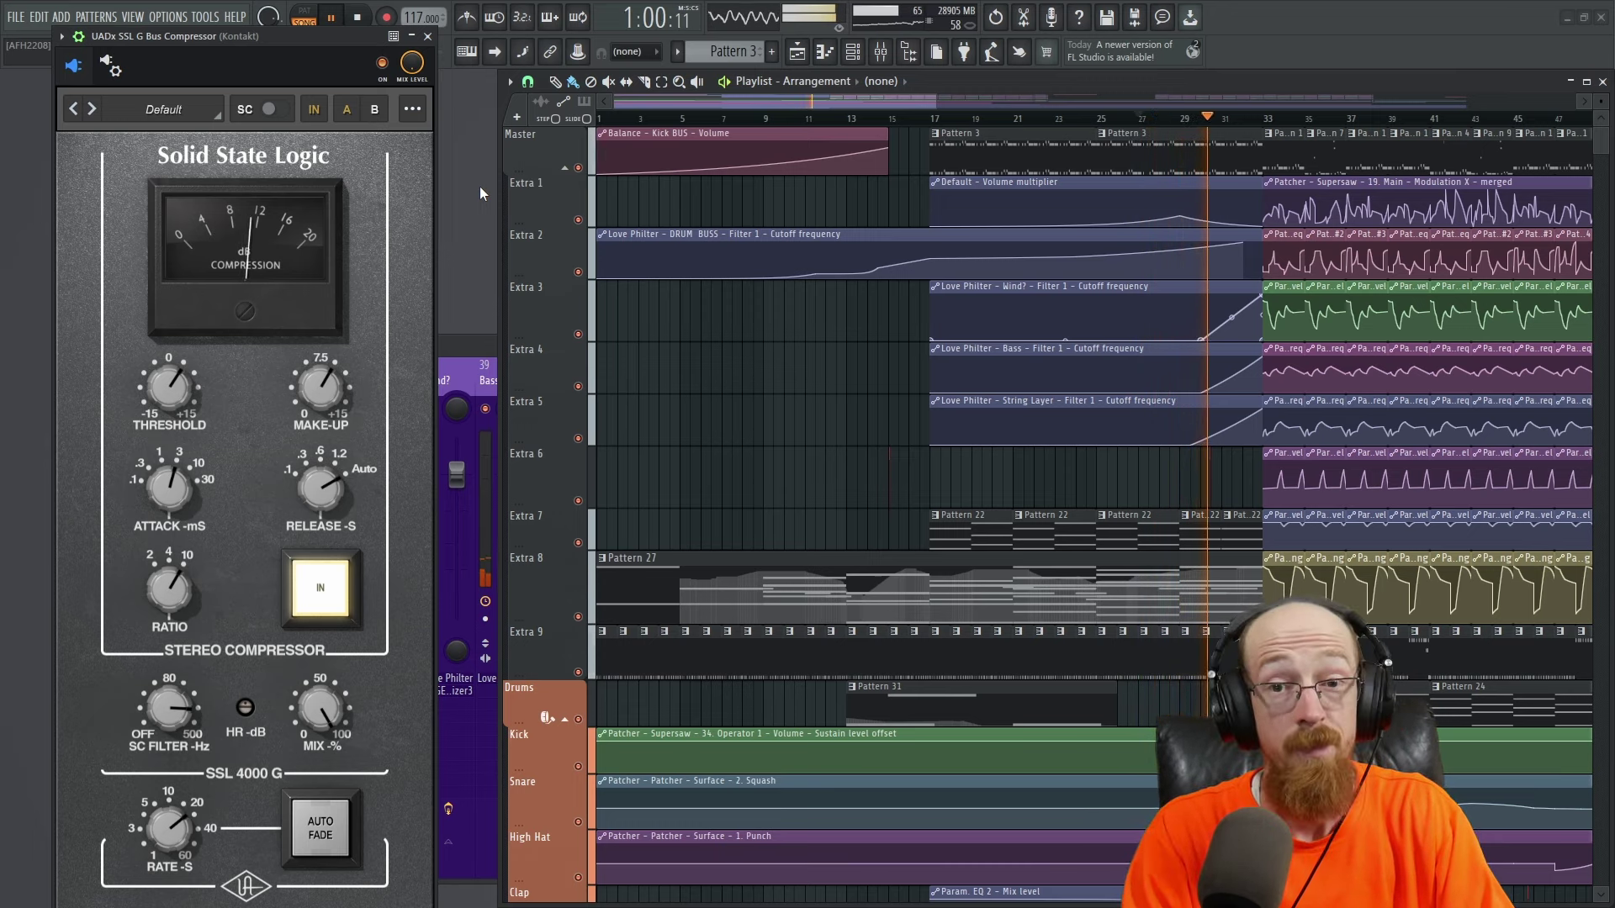
pyautogui.press('space')
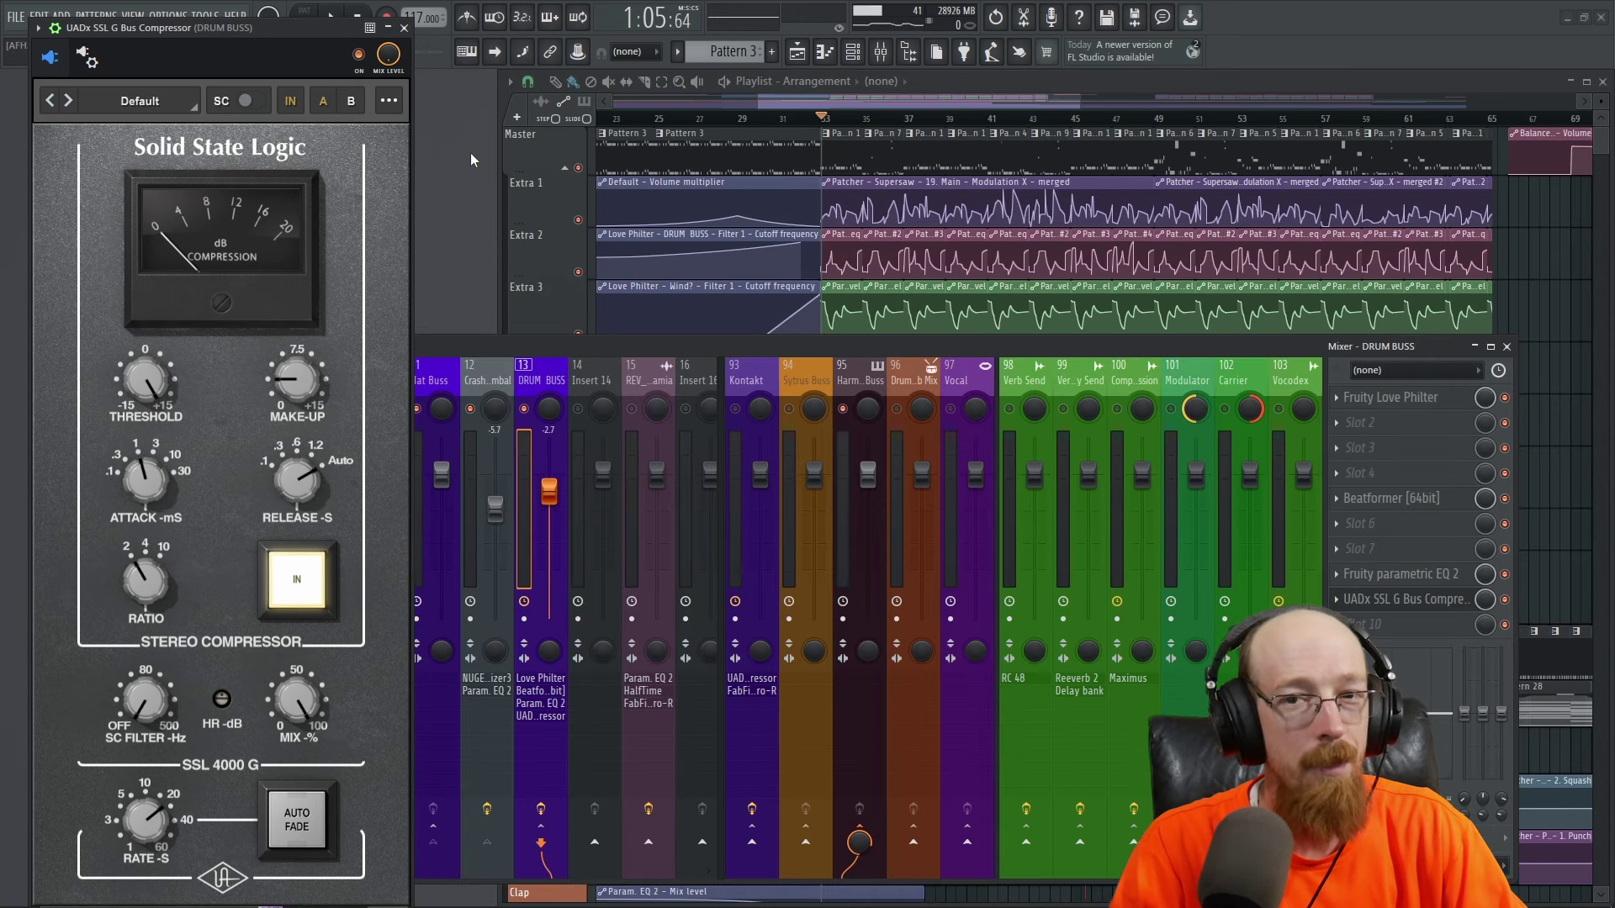
pyautogui.click(358, 54)
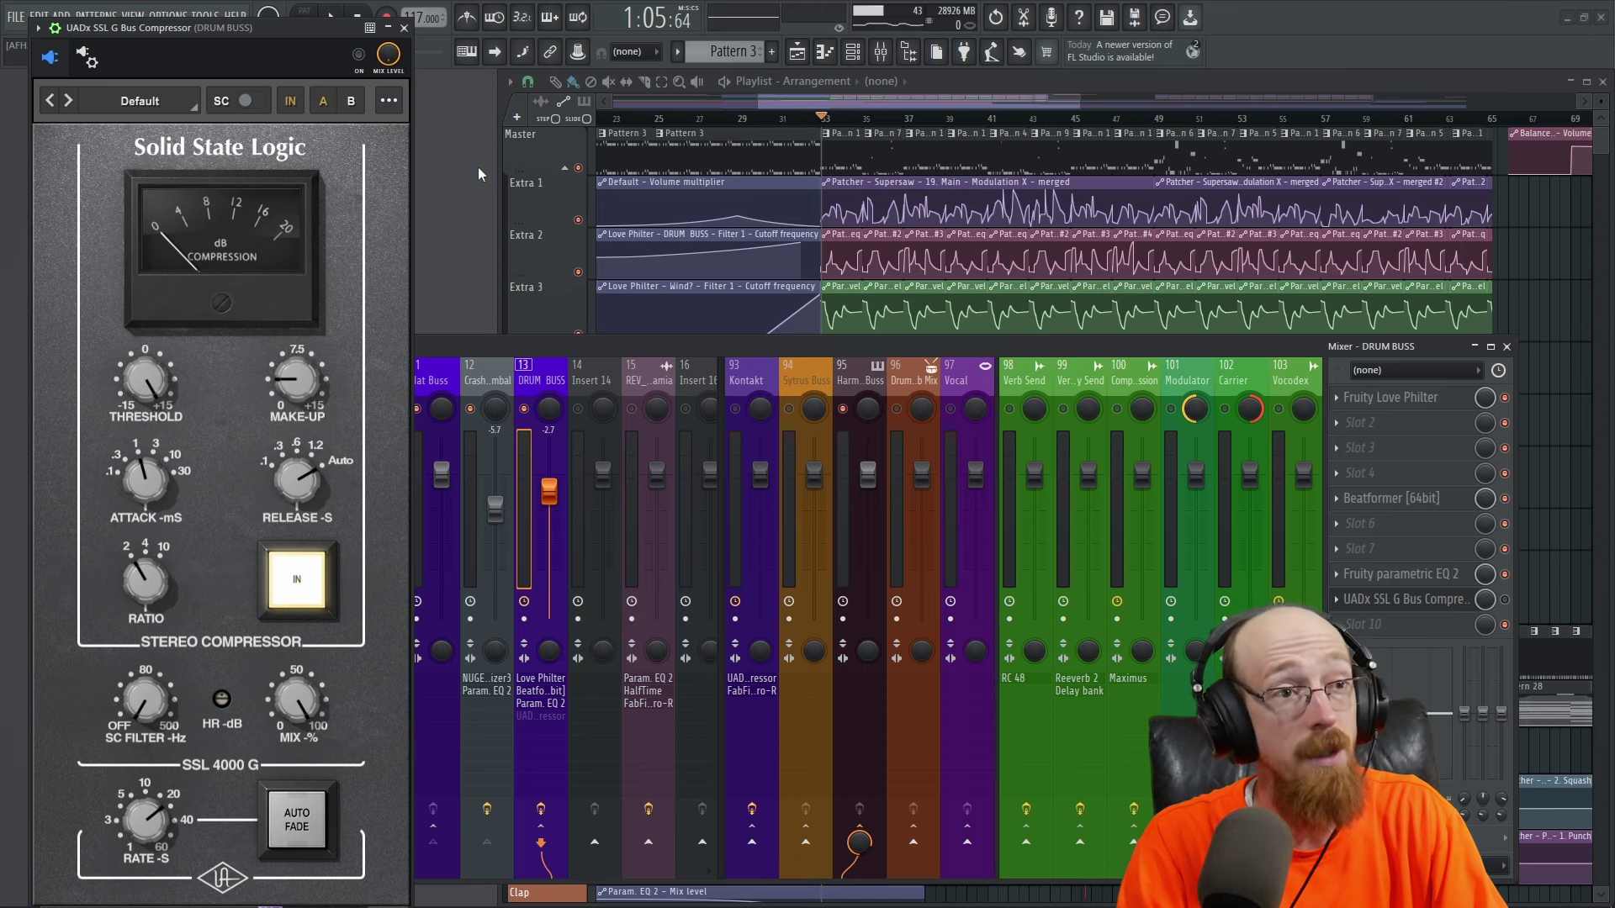
pyautogui.press('space')
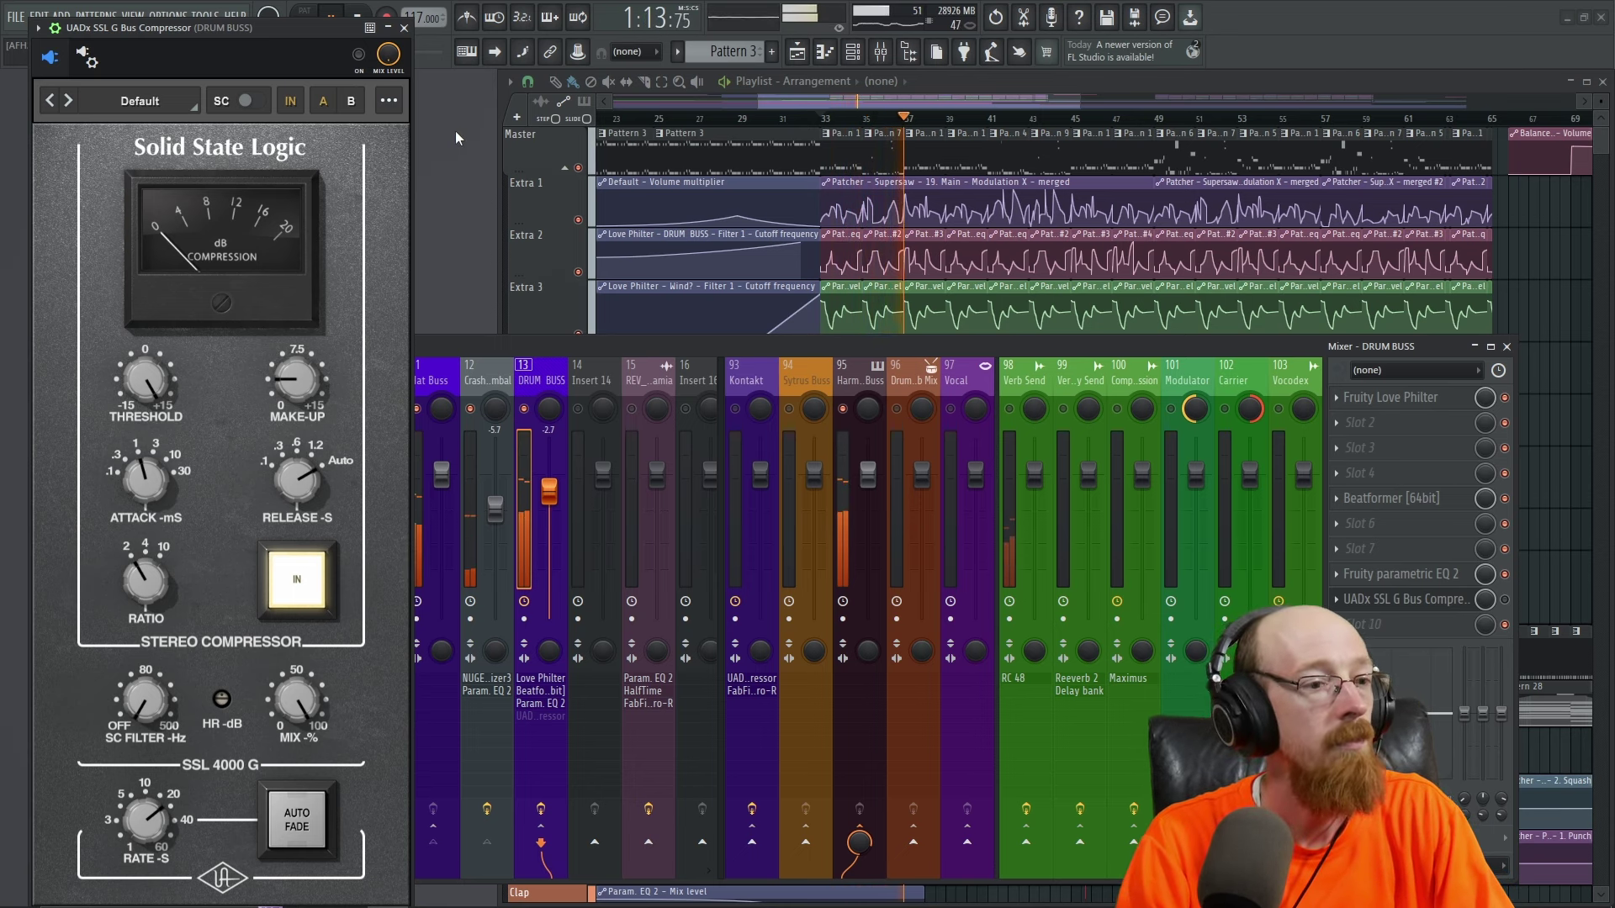
pyautogui.press('space')
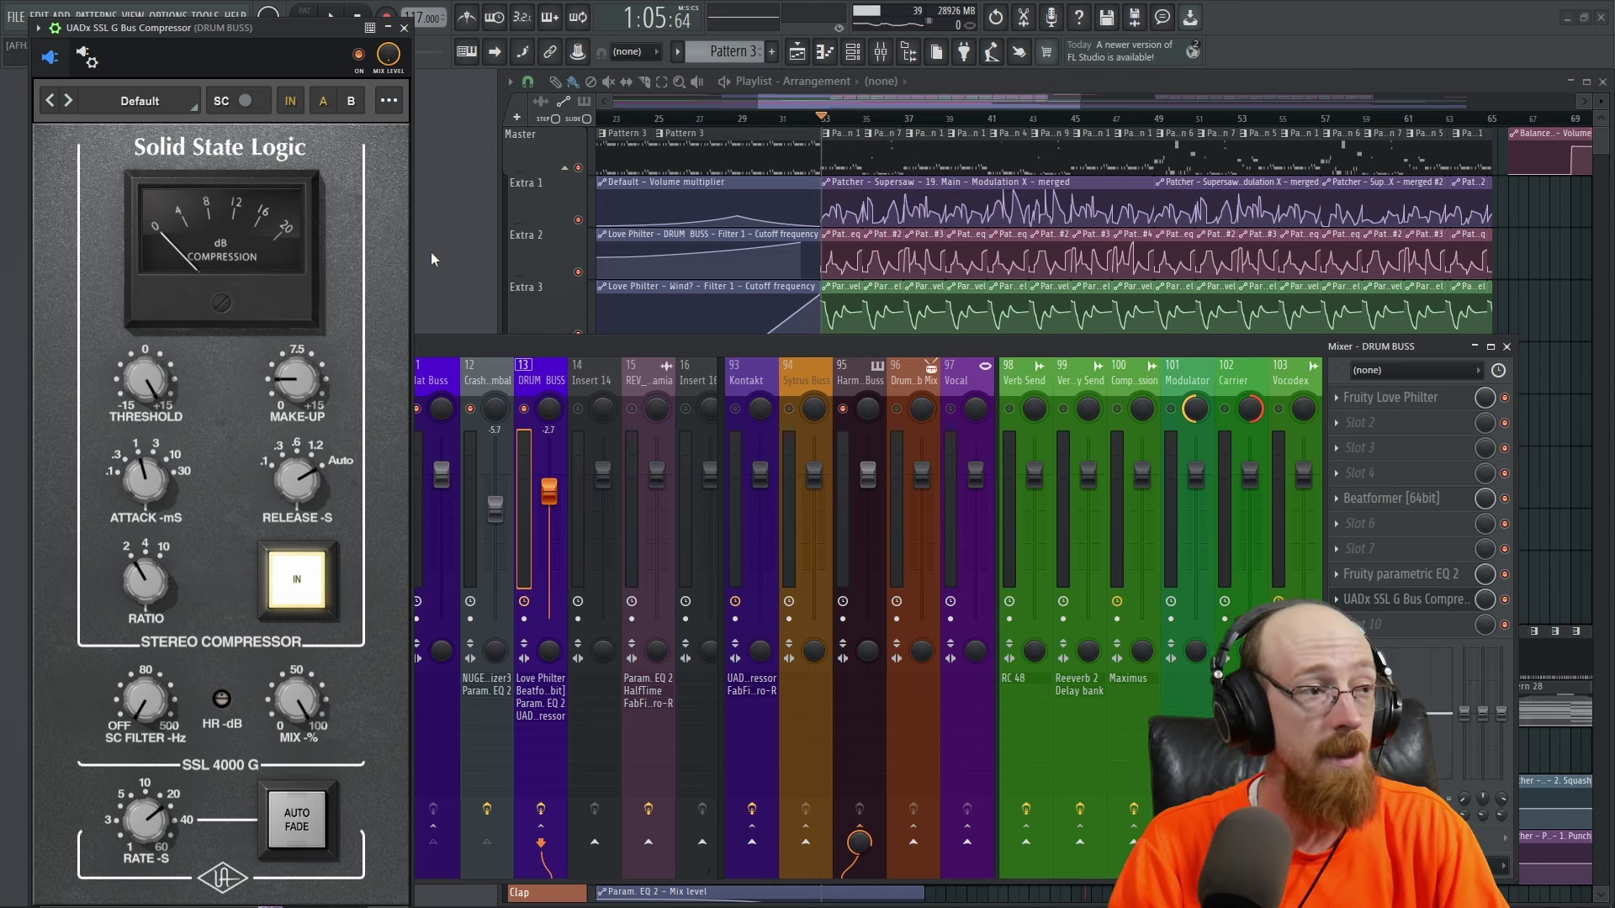
# - Turn the DRUM BUSS compressor's Attack knob up to about 30 ms
pyautogui.moveTo(159, 487); pyautogui.dragTo(148, 391)
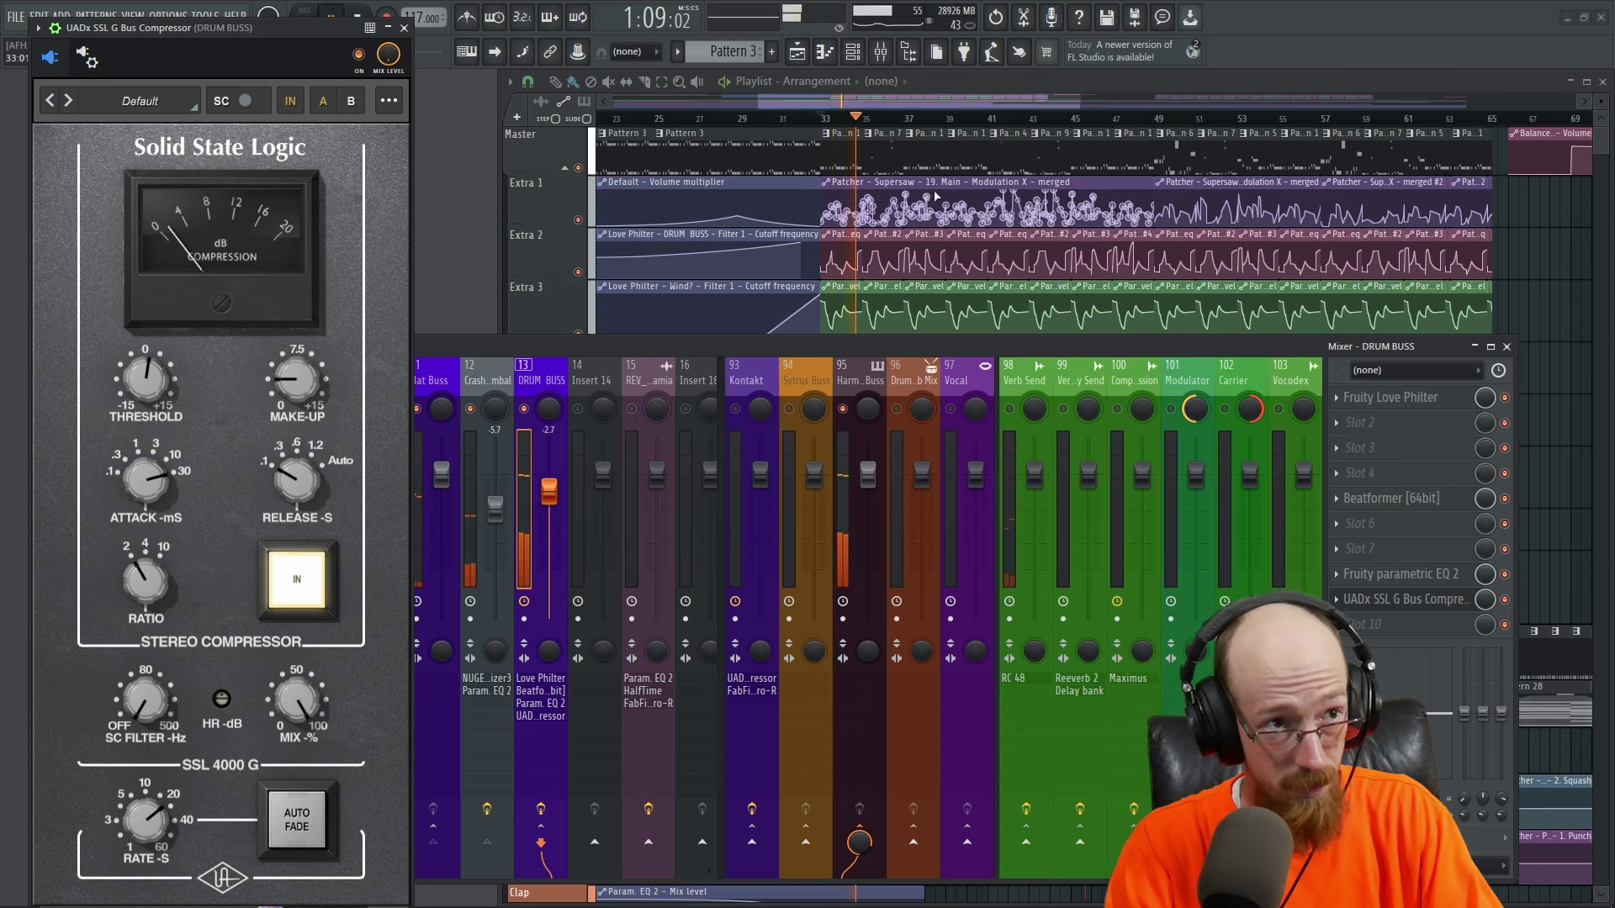
pyautogui.click(359, 54)
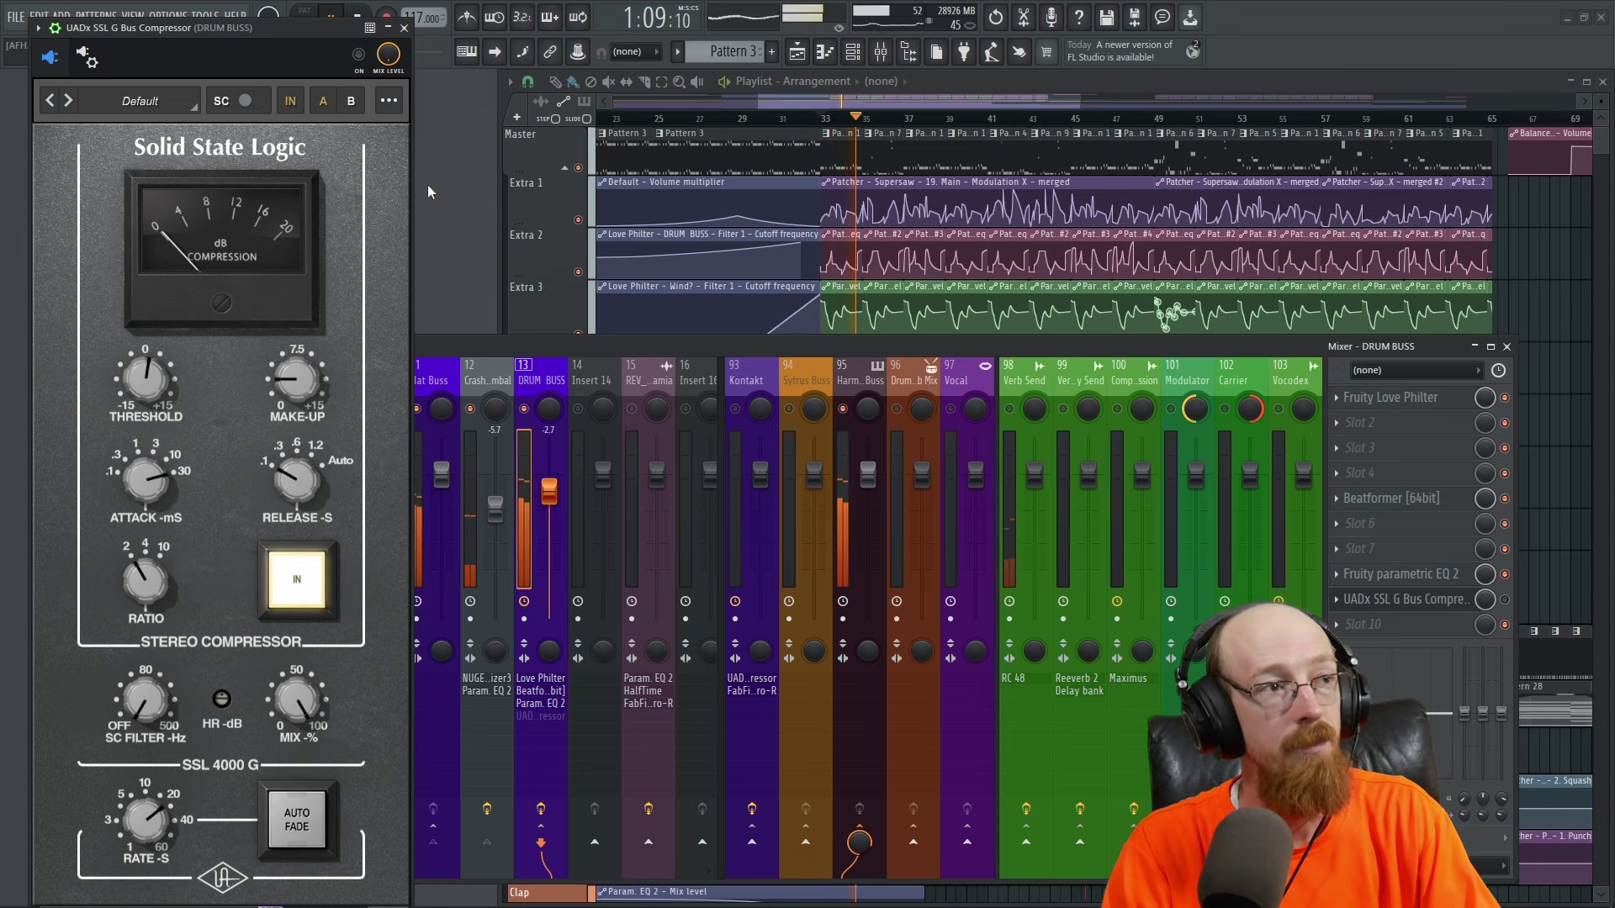
pyautogui.click(358, 53)
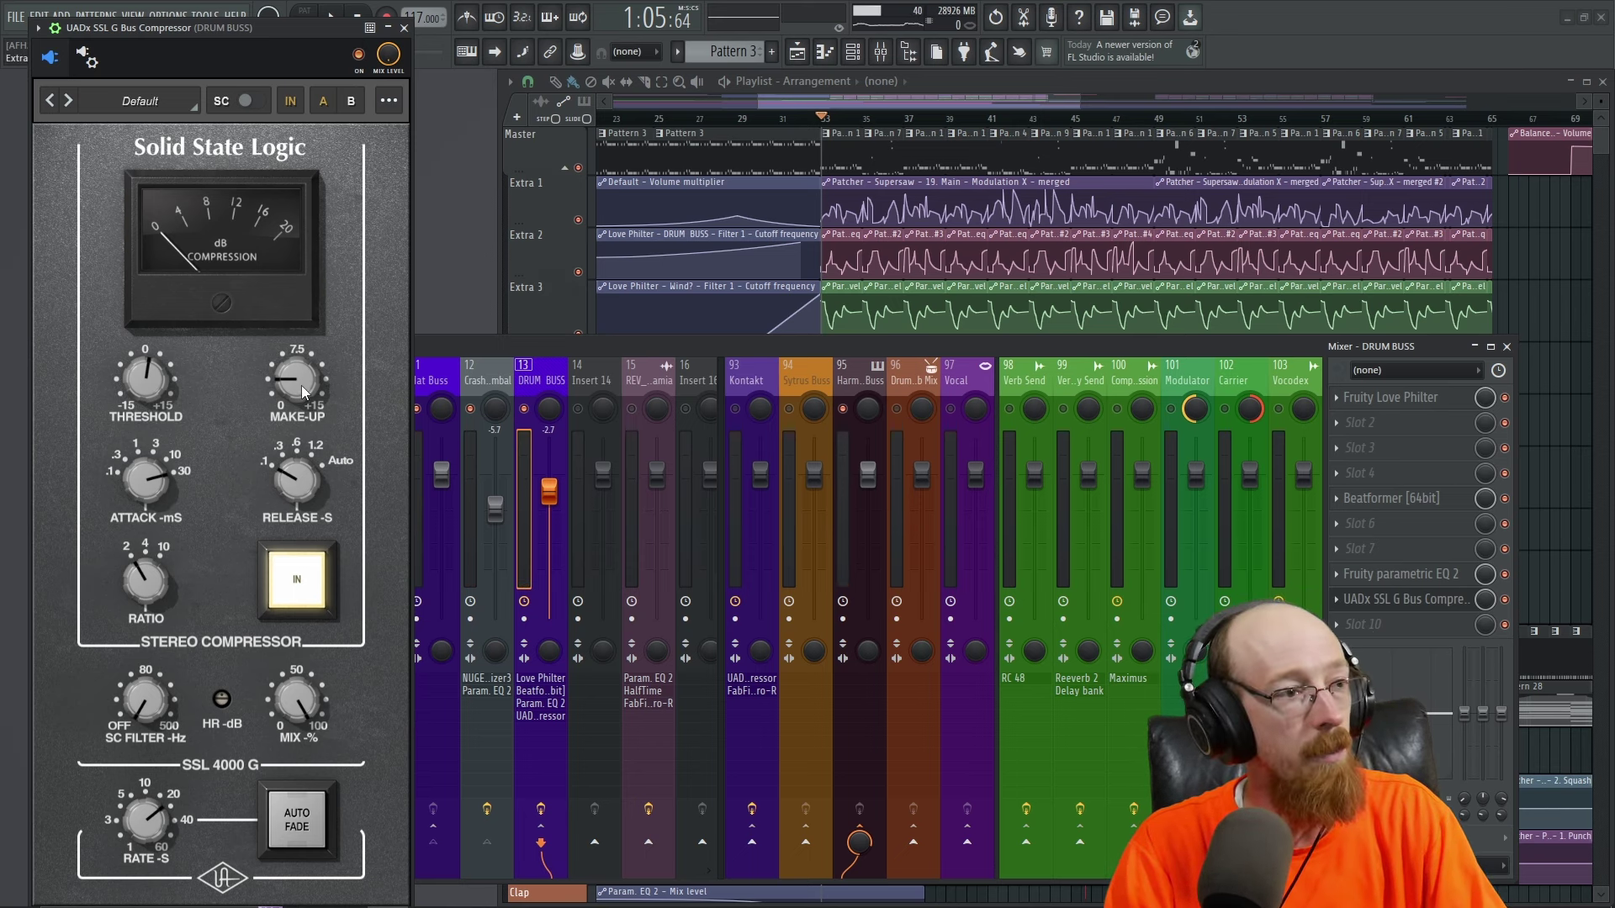
# - Start playback and try Ratio values 4 and 10, settling back on 4
pyautogui.press('space')
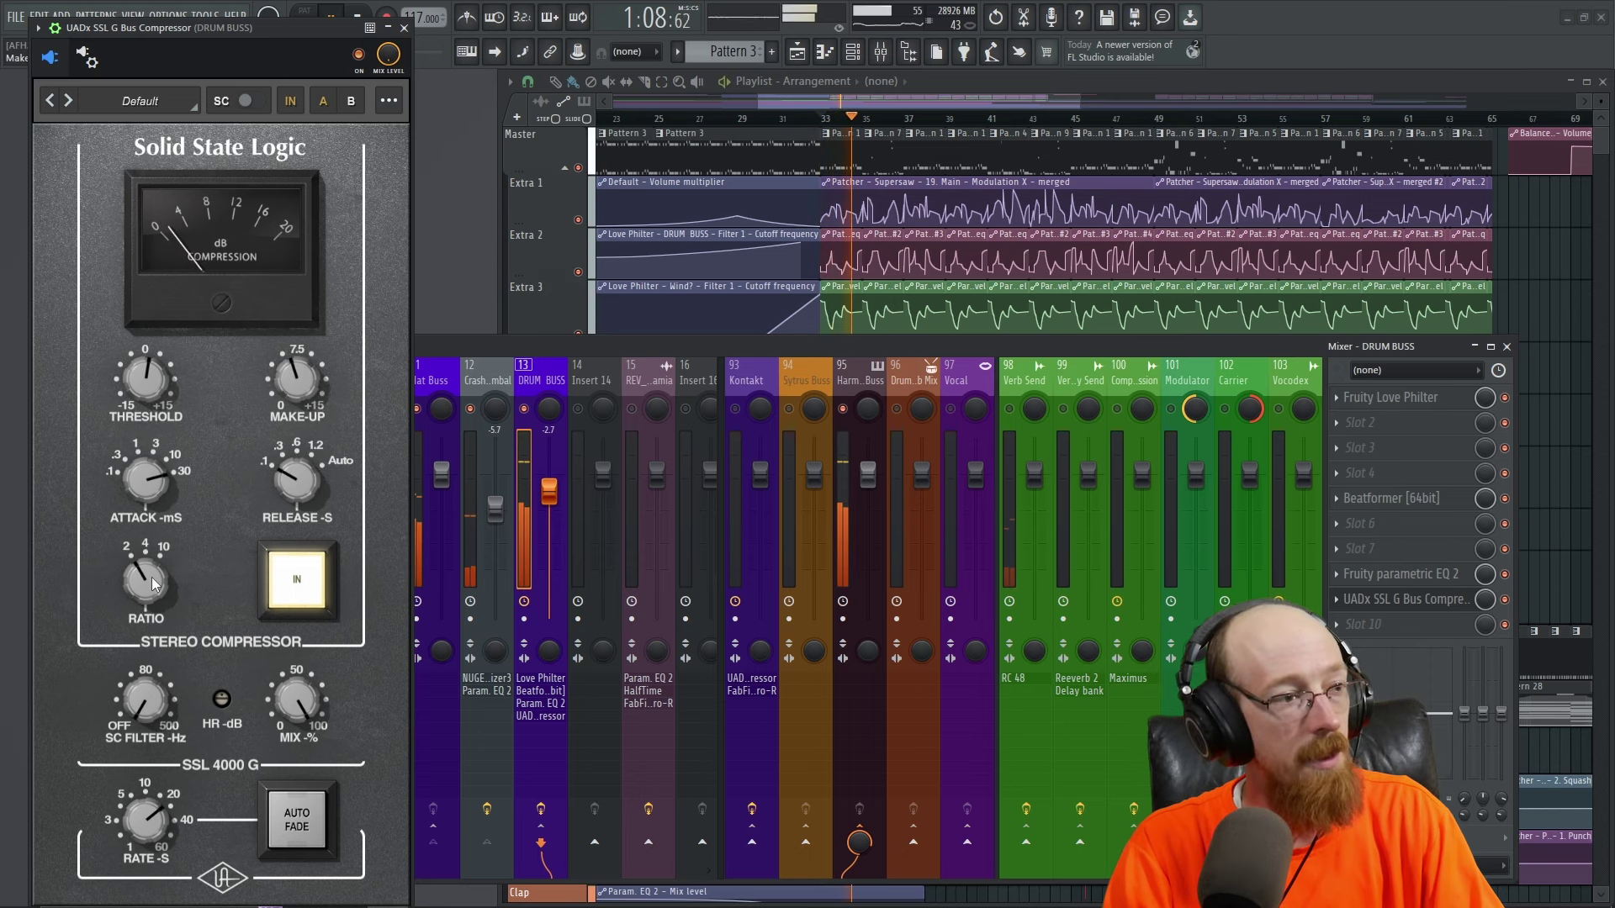
pyautogui.scroll(1, 146, 584)
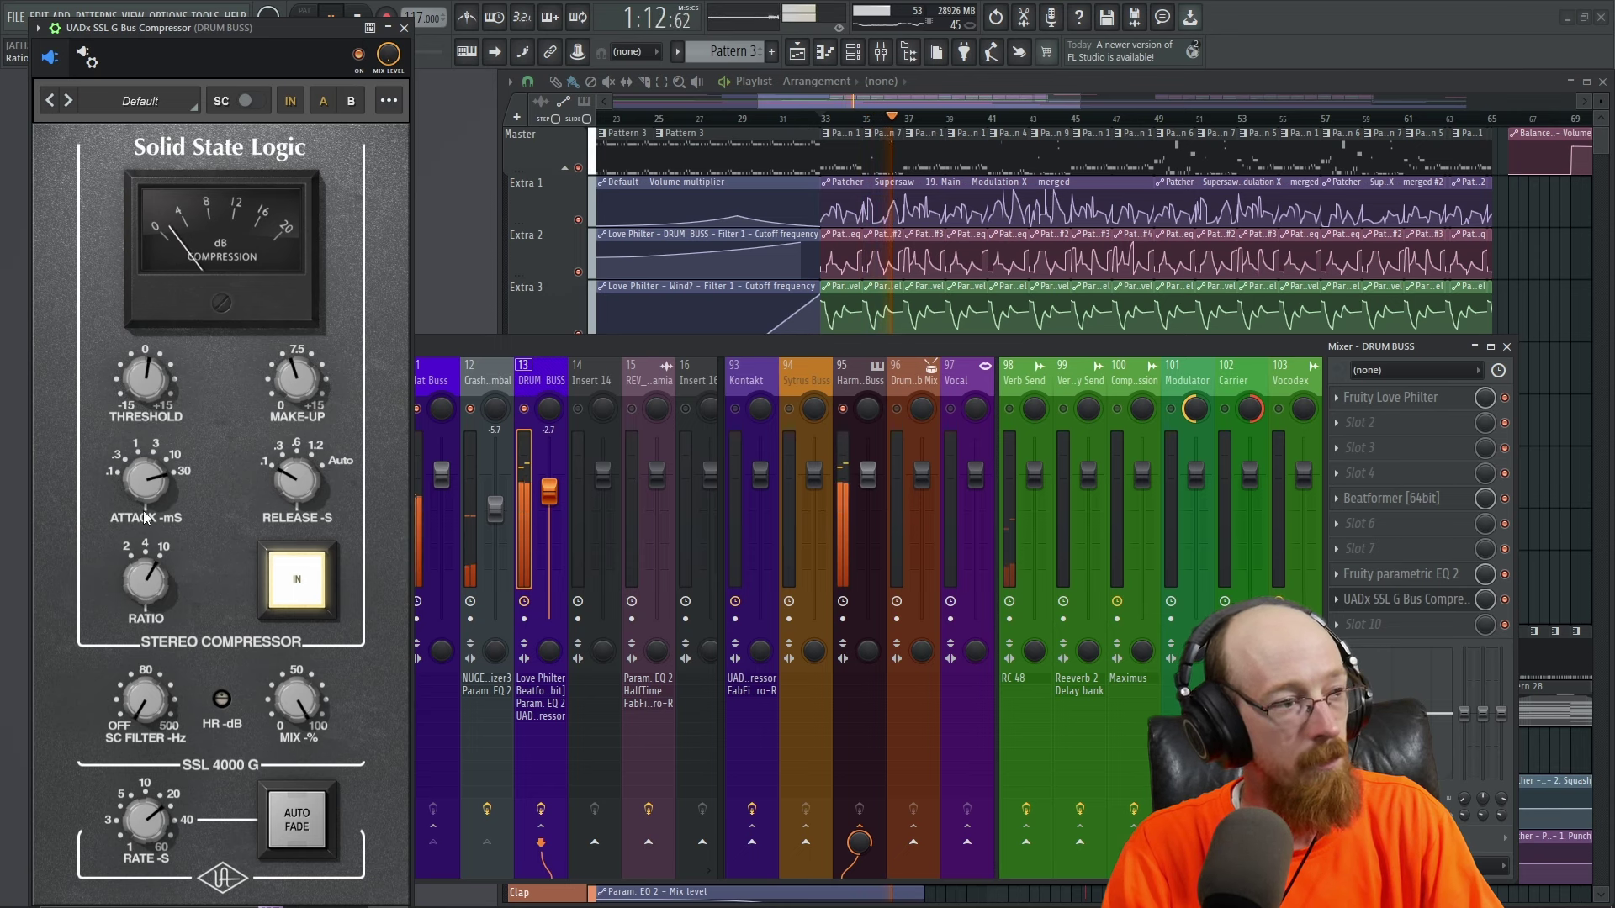
pyautogui.scroll(1, 143, 580)
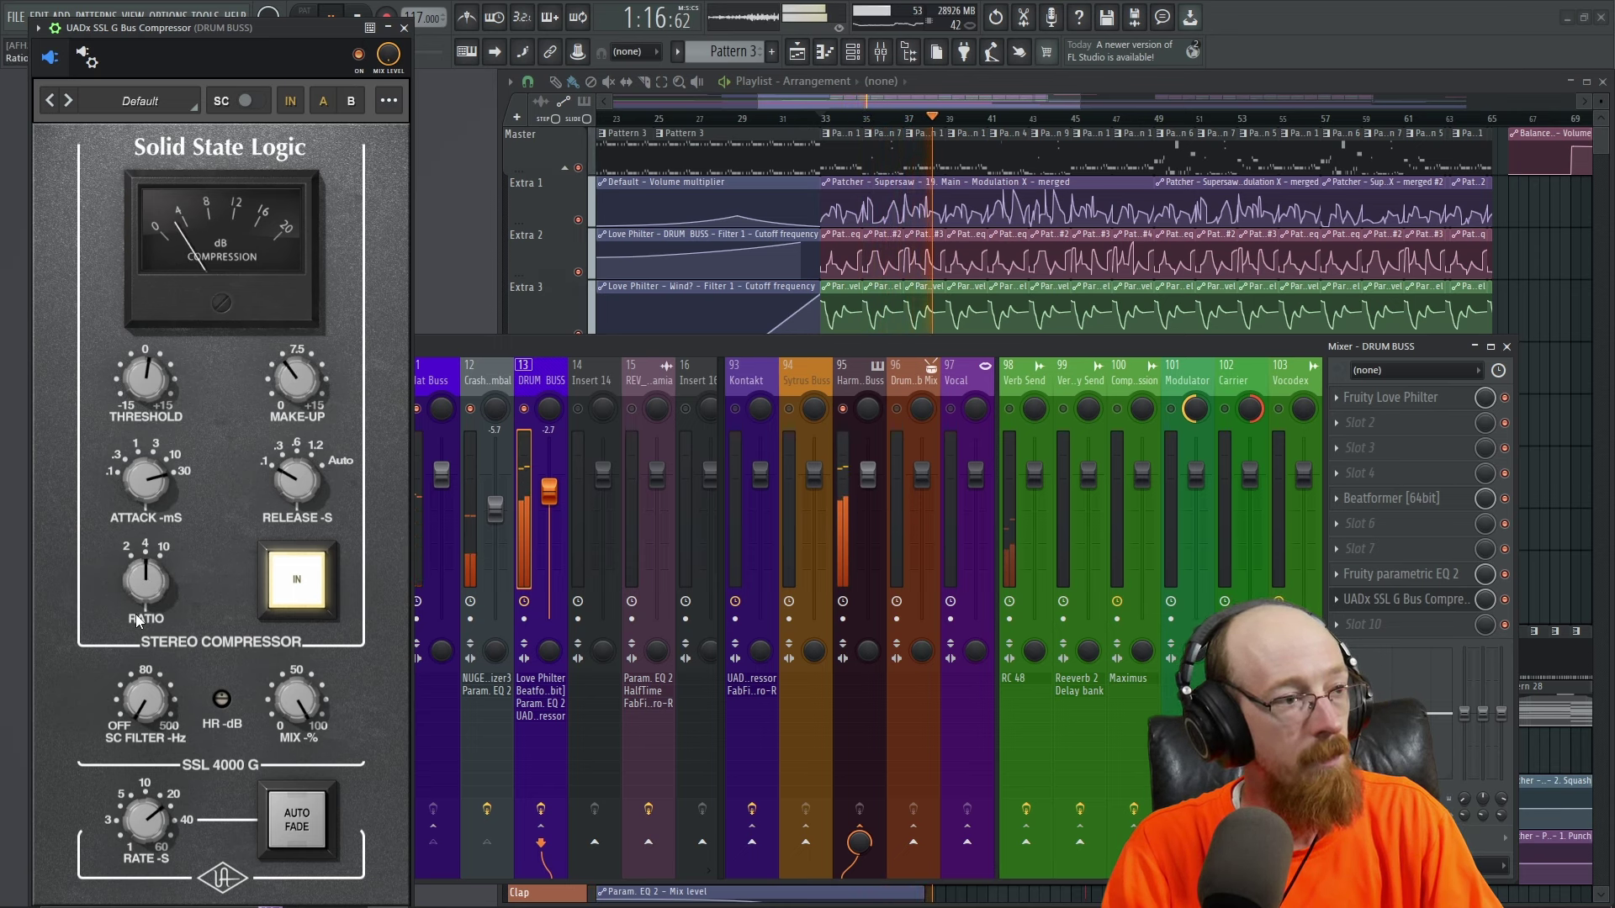
pyautogui.scroll(-1, 141, 576)
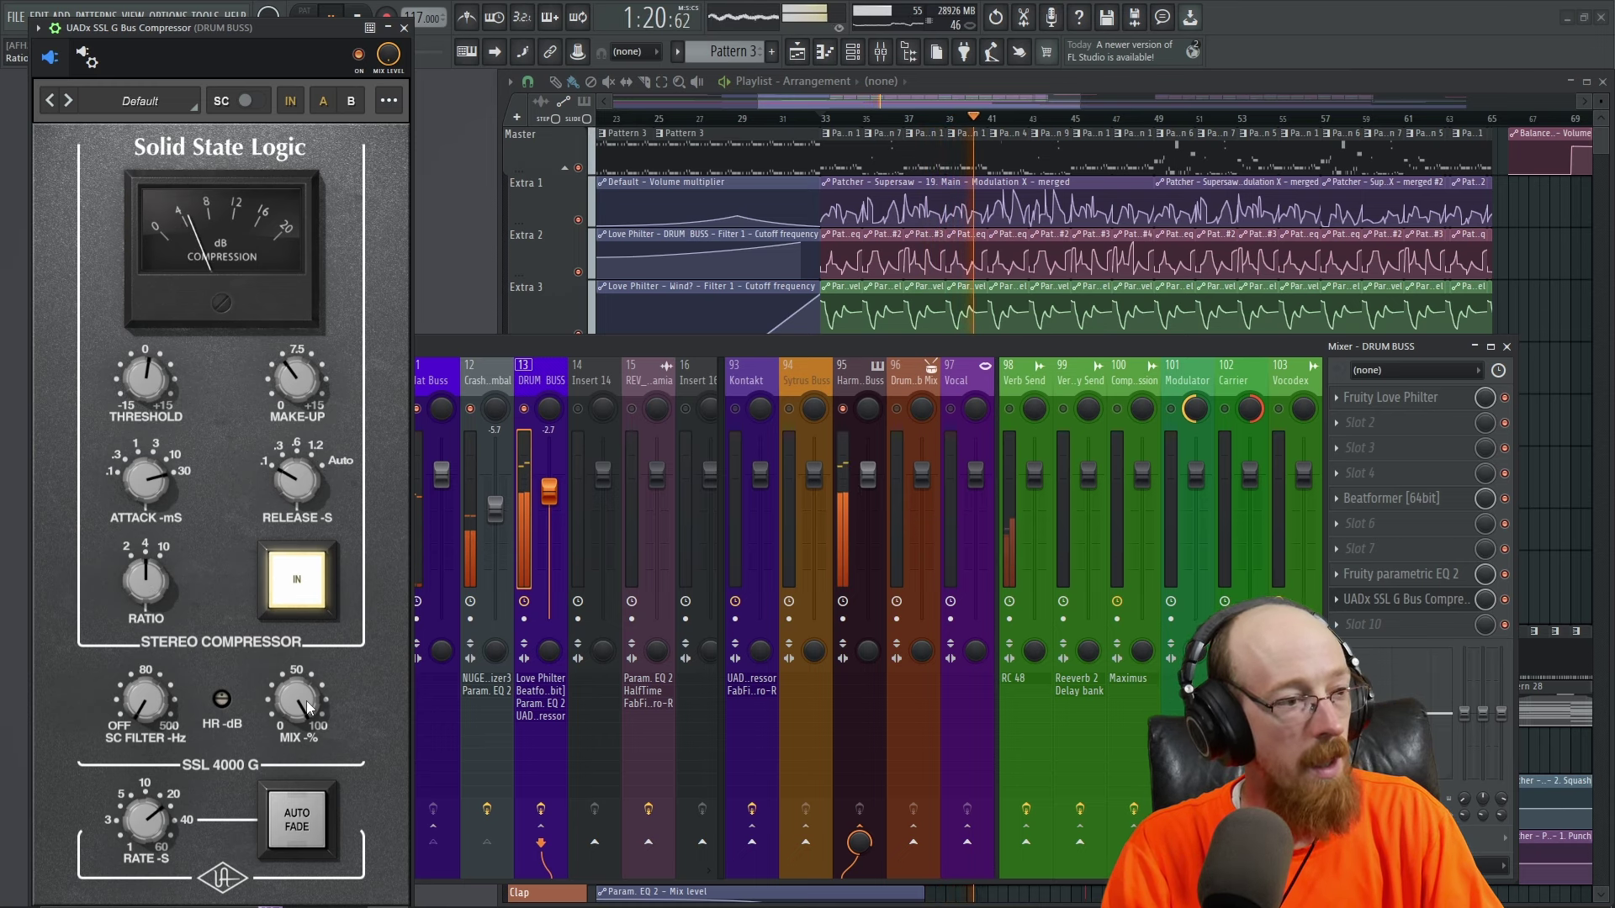
# - Try several Mix settings, leave it near 50%, and nudge the Make-Up gain up slightly
pyautogui.moveTo(299, 695); pyautogui.dragTo(289, 780)
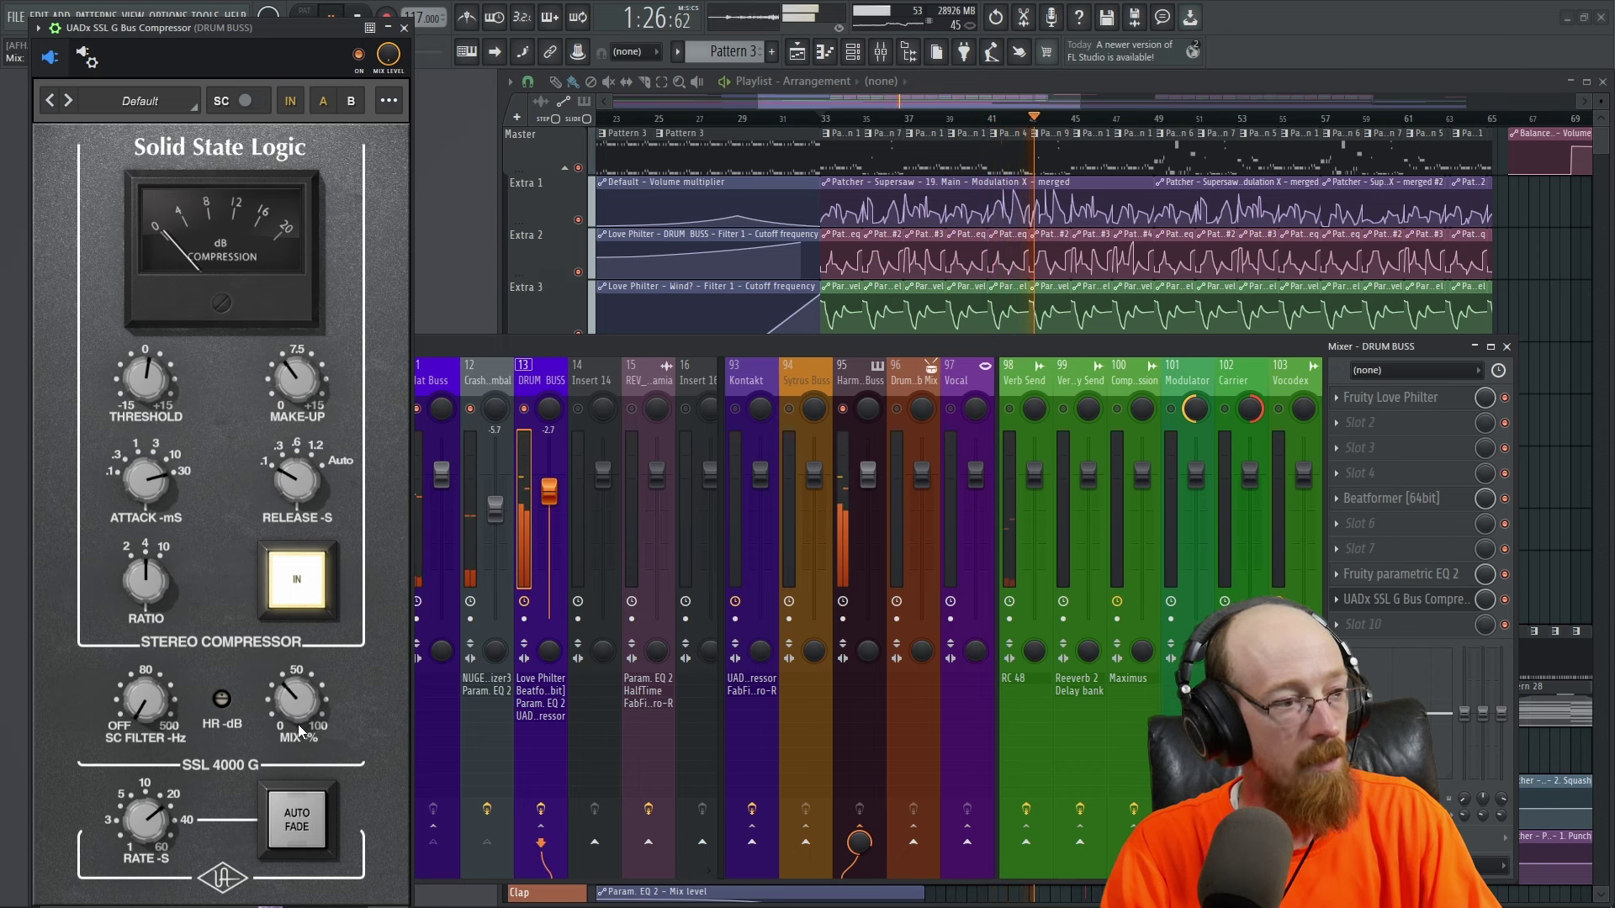
pyautogui.moveTo(305, 709); pyautogui.dragTo(294, 791)
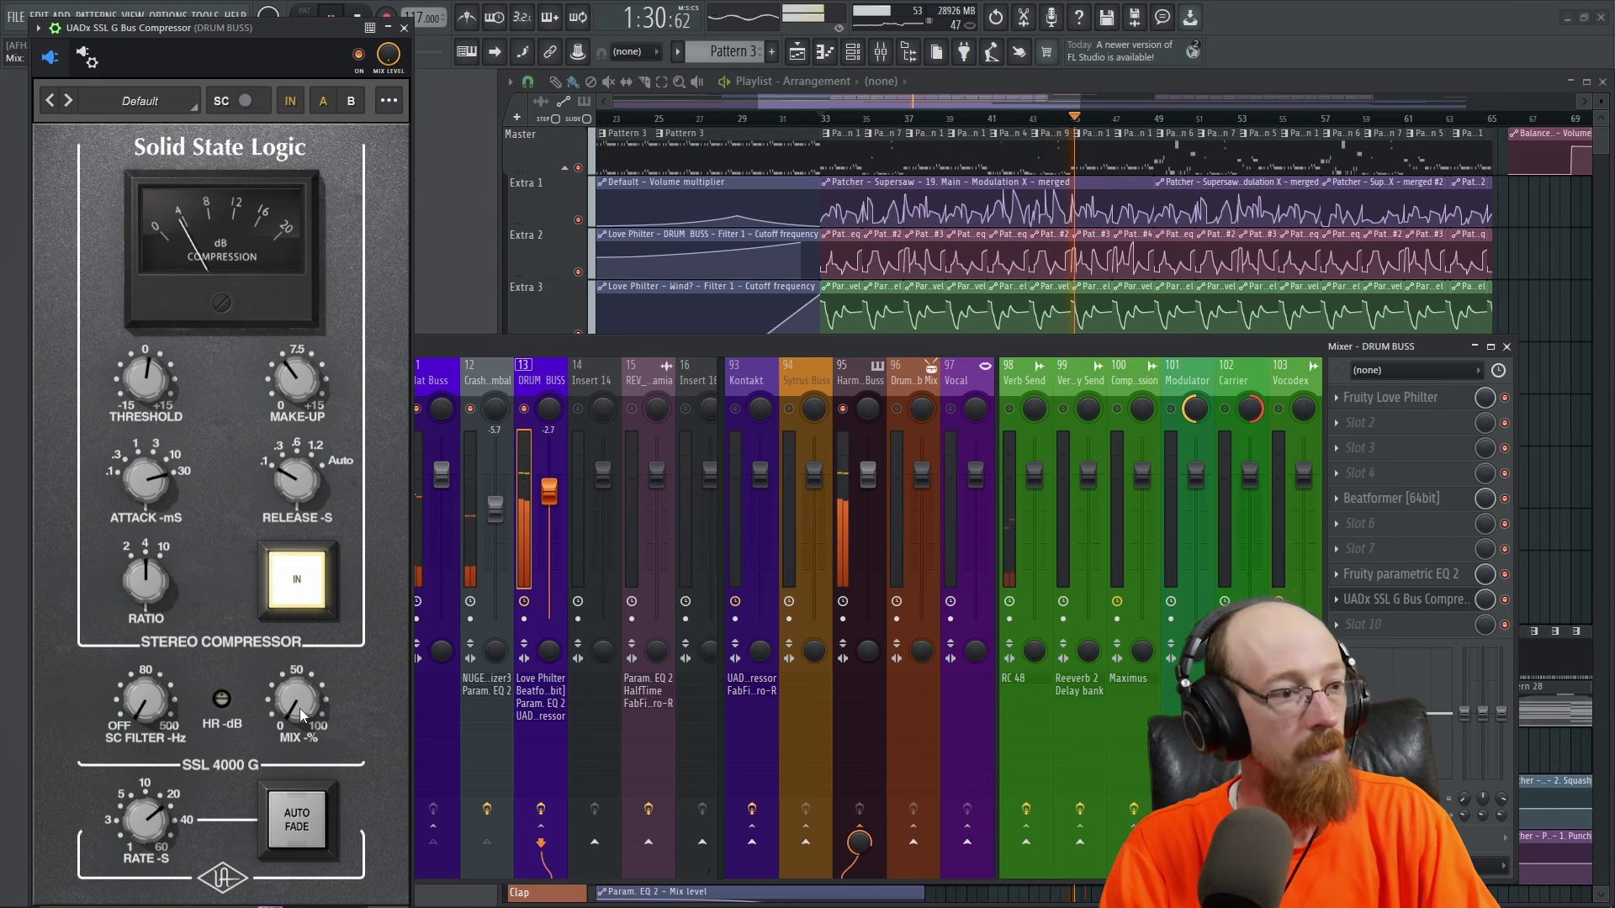
pyautogui.moveTo(299, 708); pyautogui.dragTo(305, 670)
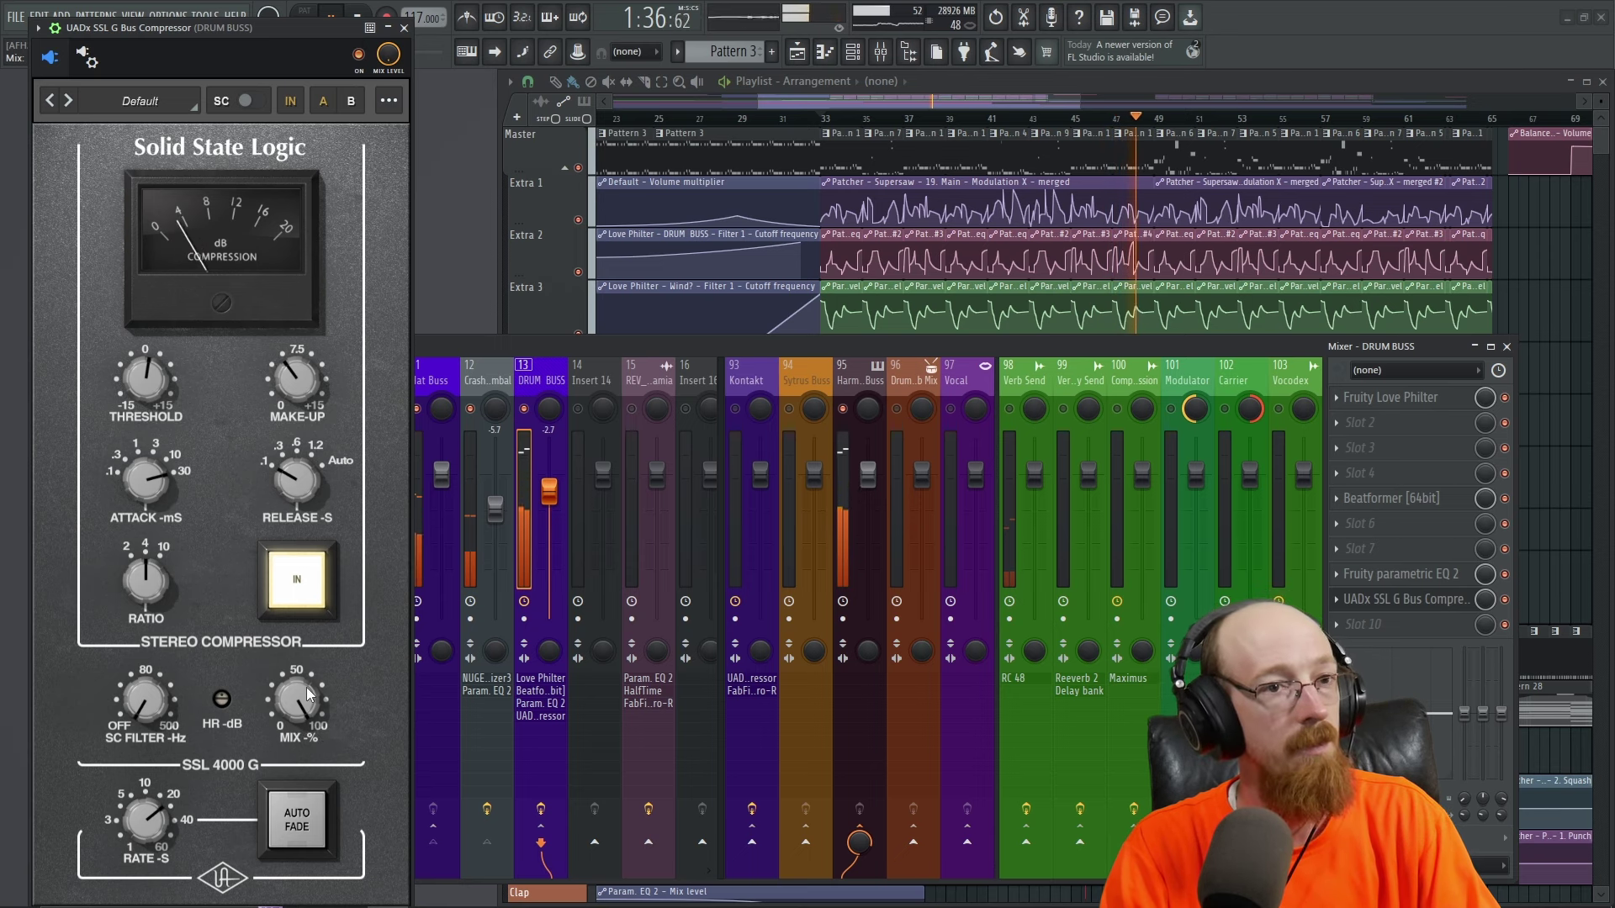
pyautogui.moveTo(305, 693); pyautogui.dragTo(298, 772)
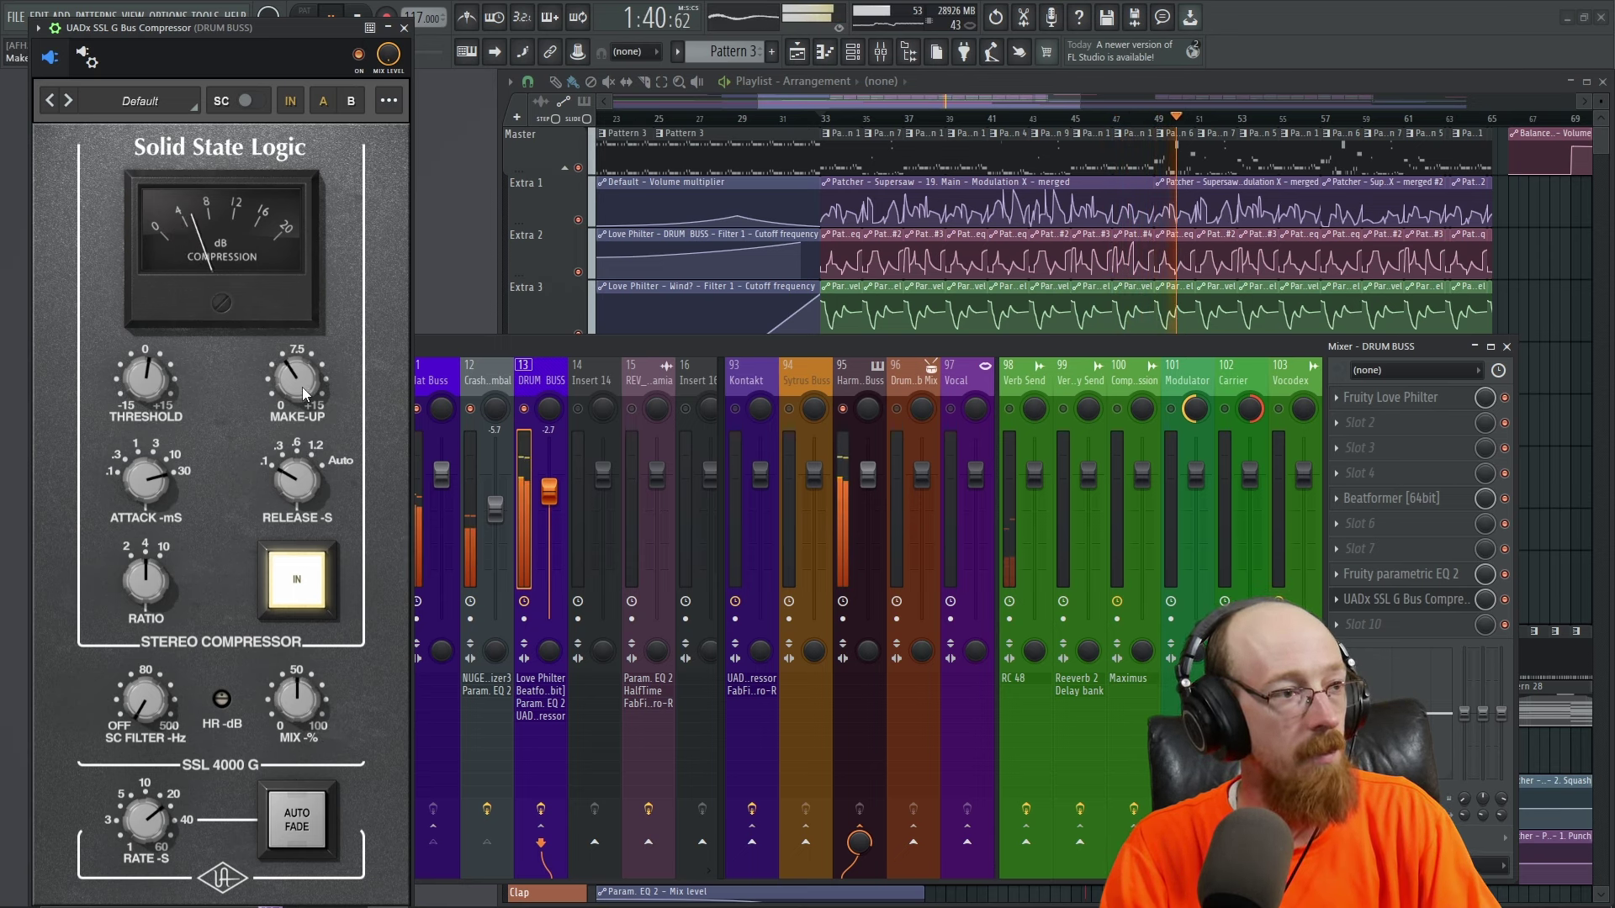
pyautogui.moveTo(301, 386); pyautogui.dragTo(304, 382)
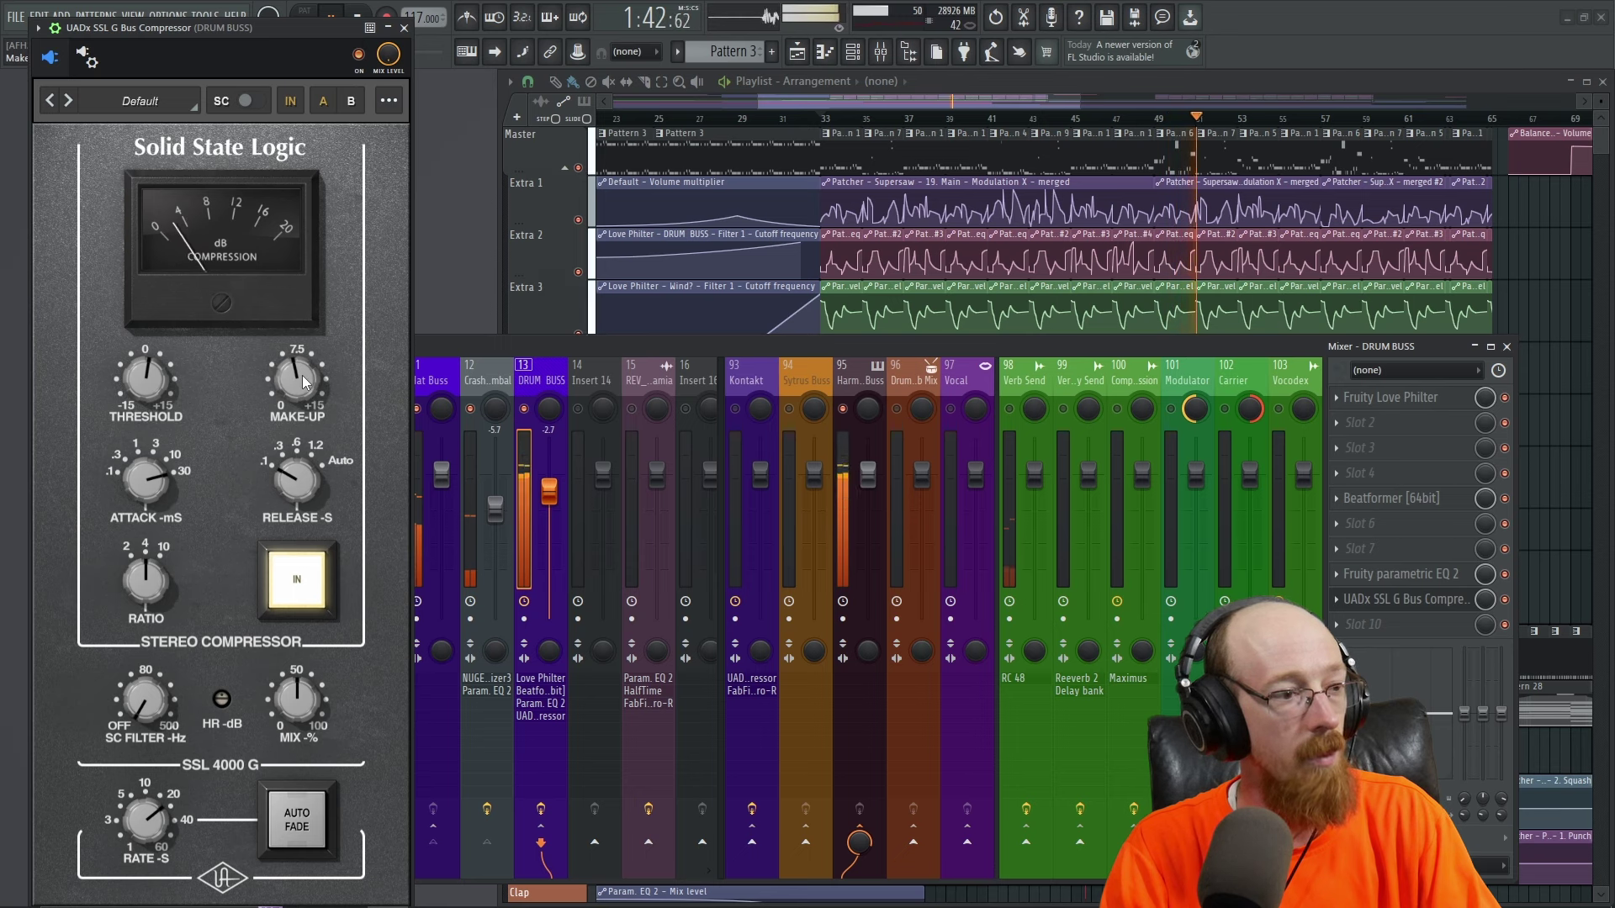
pyautogui.click(359, 58)
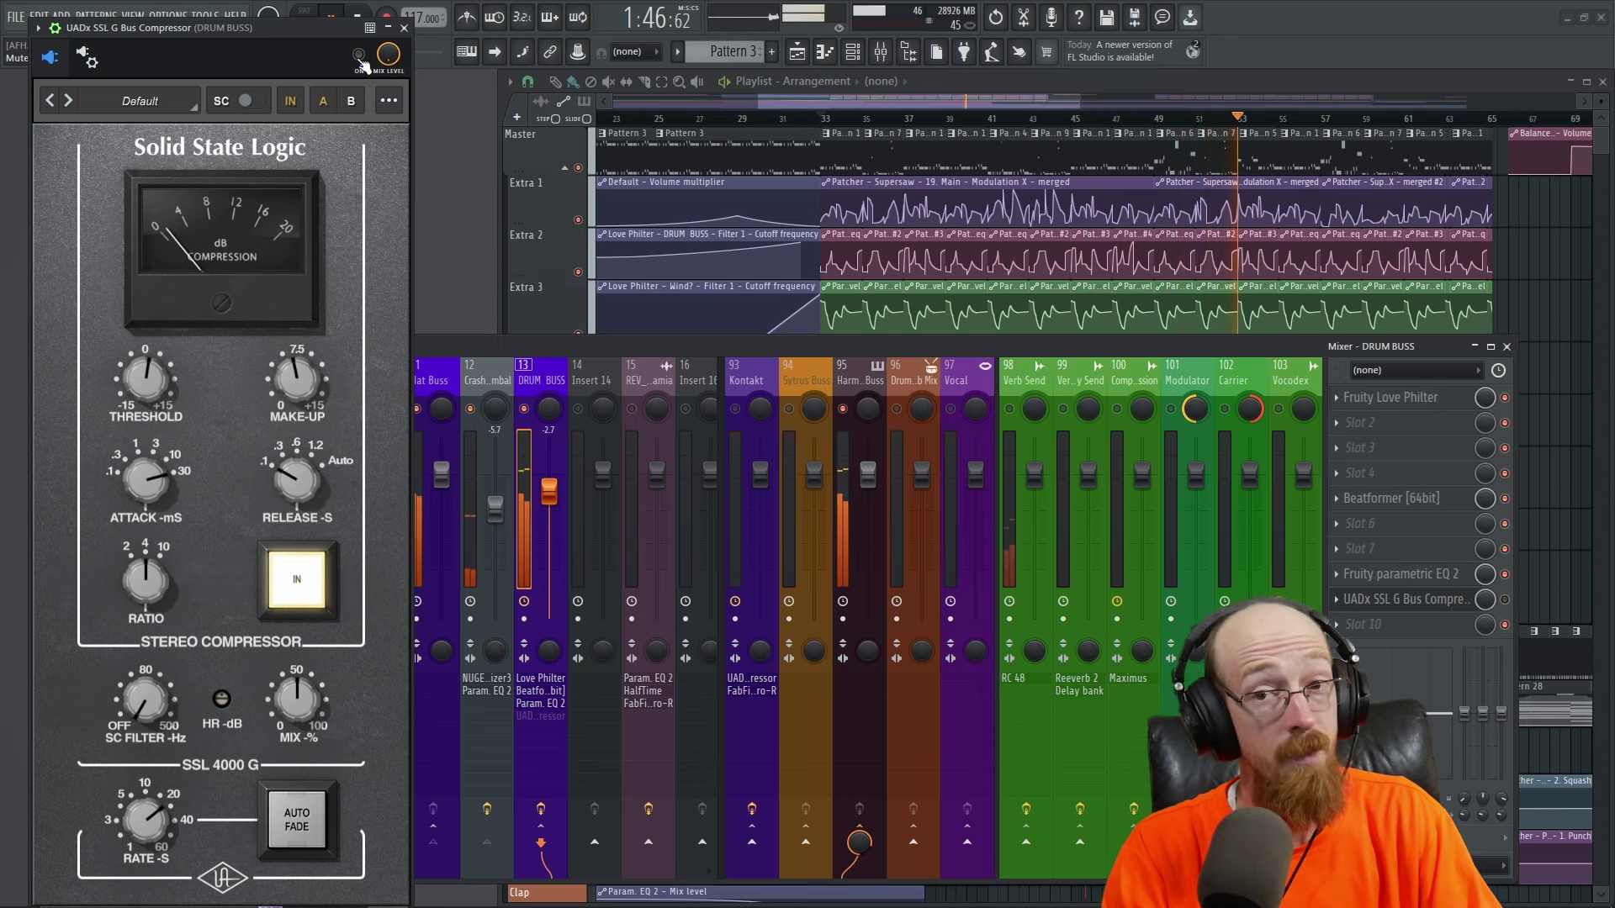
pyautogui.click(359, 57)
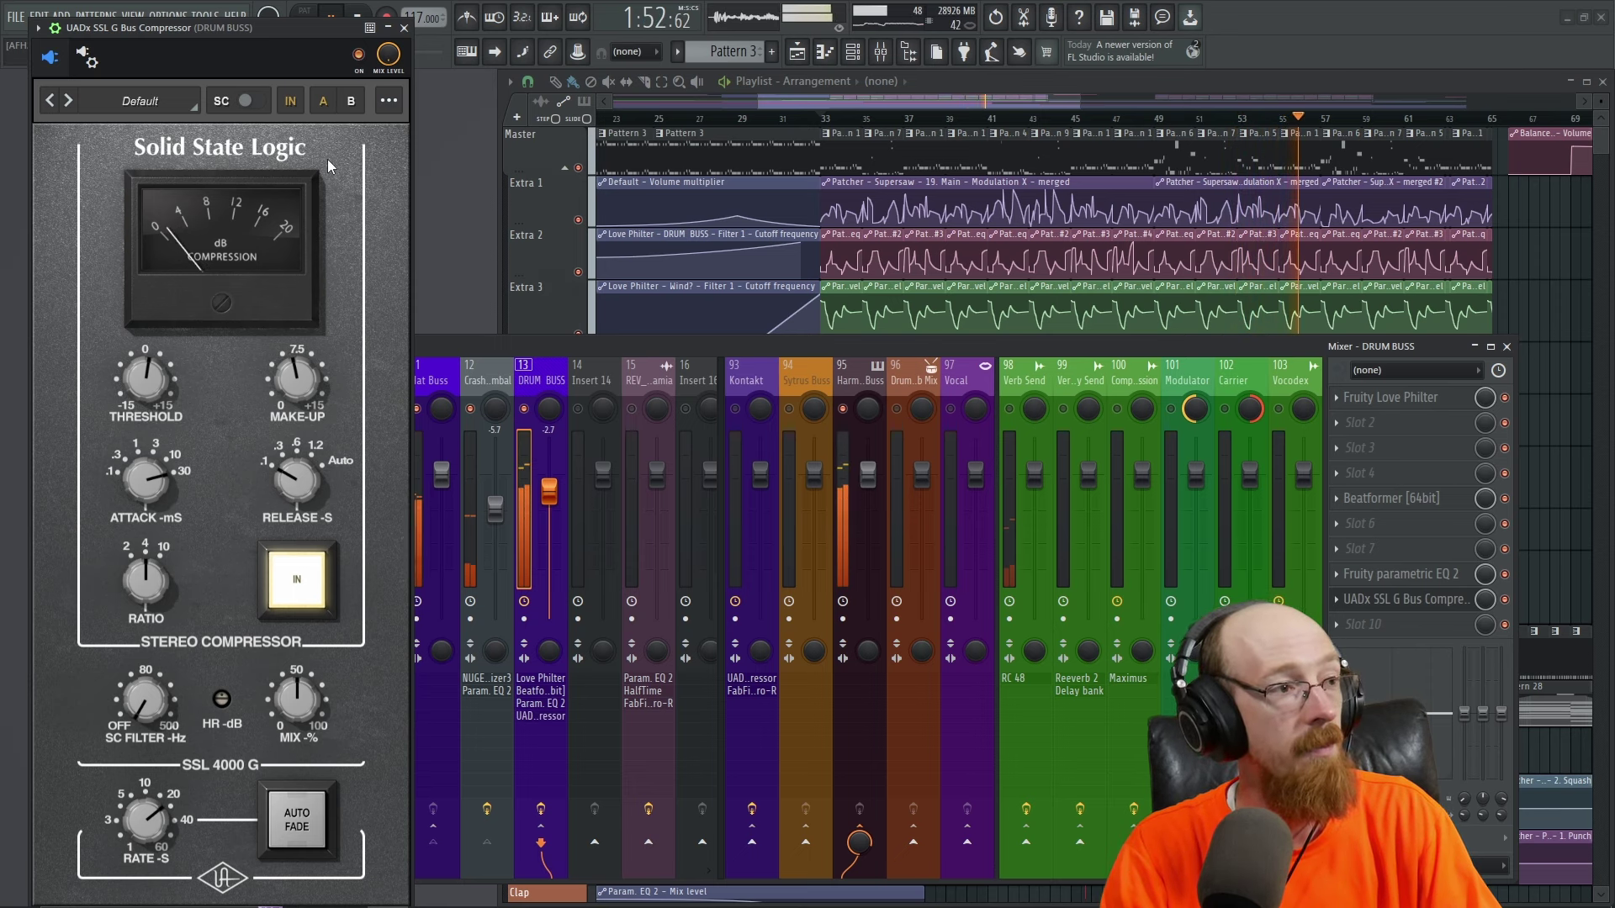
pyautogui.click(285, 100)
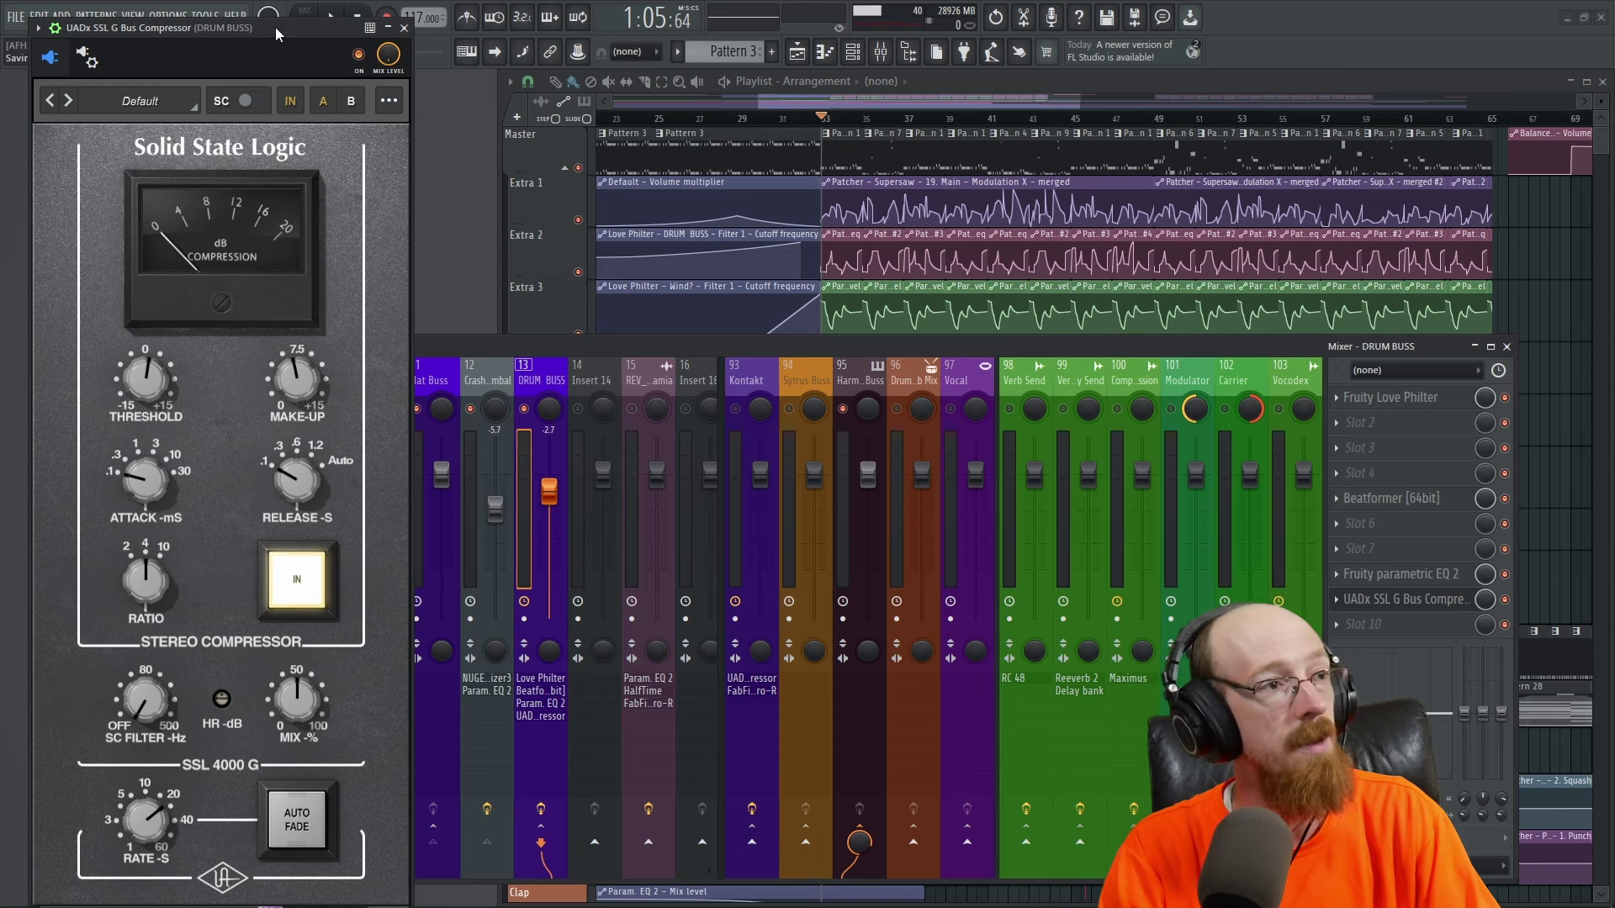
pyautogui.press('space')
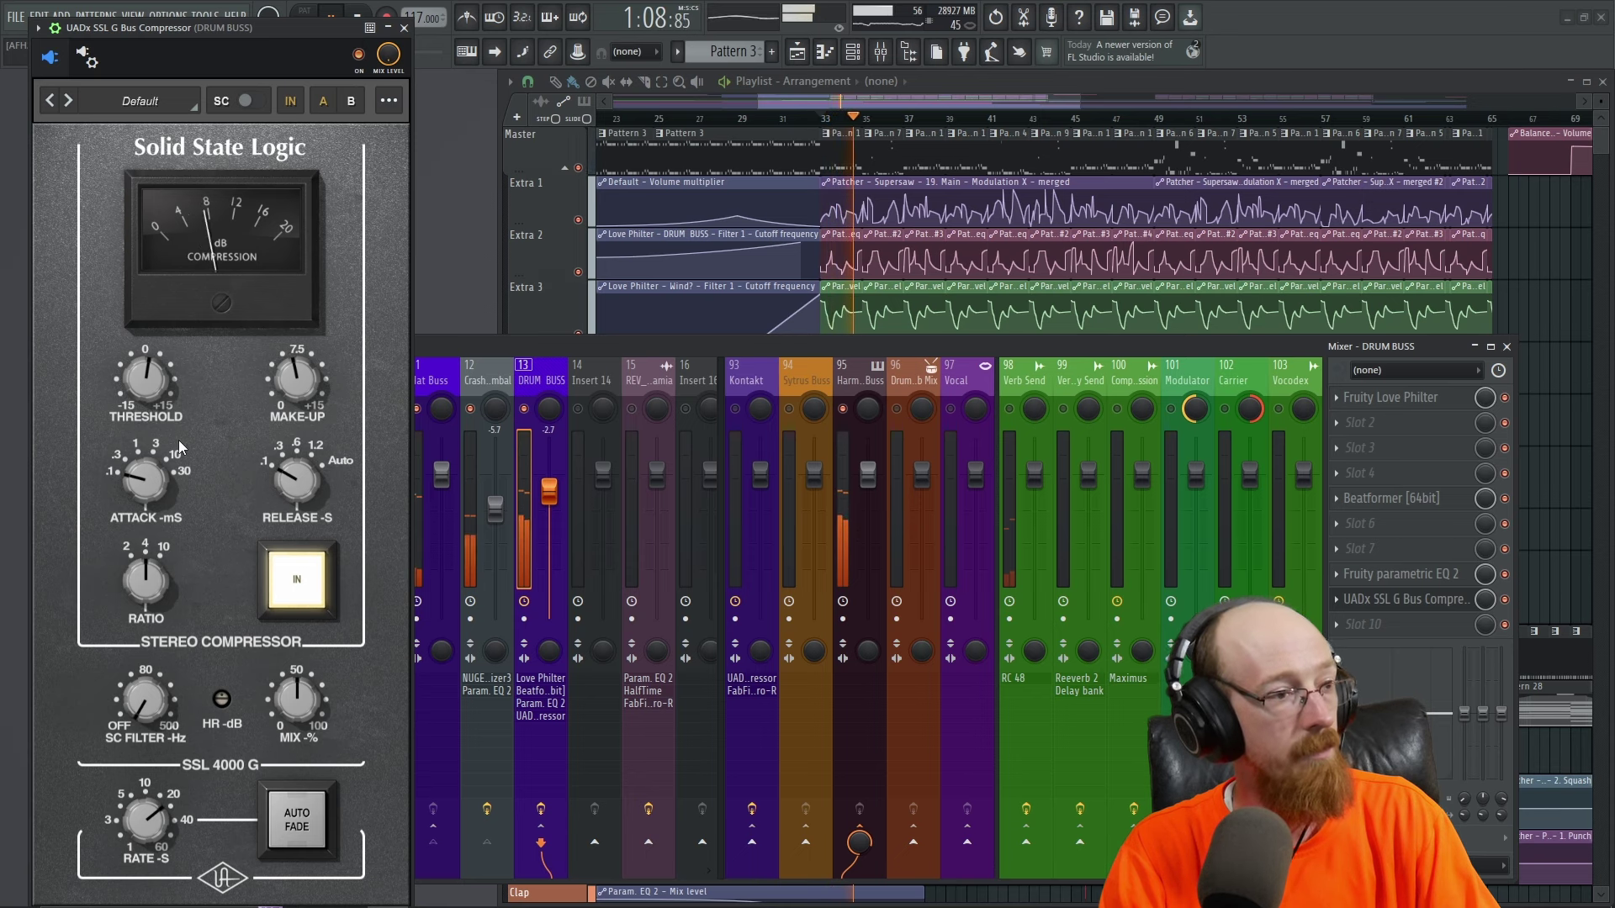
pyautogui.moveTo(141, 488); pyautogui.dragTo(169, 301)
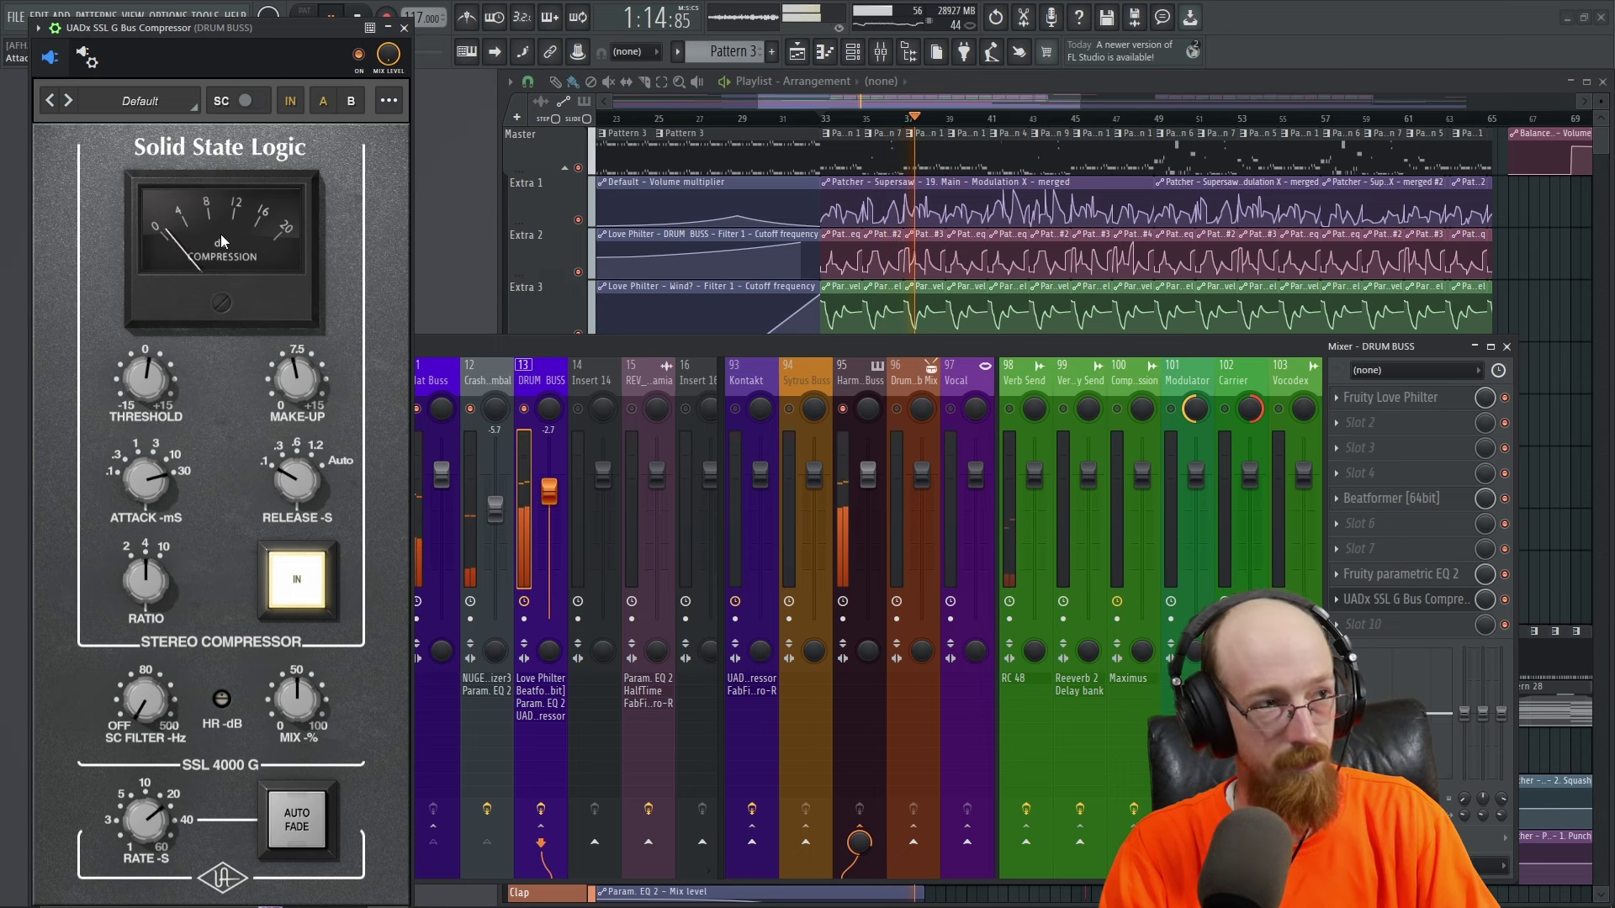
pyautogui.click(358, 56)
pyautogui.click(358, 56)
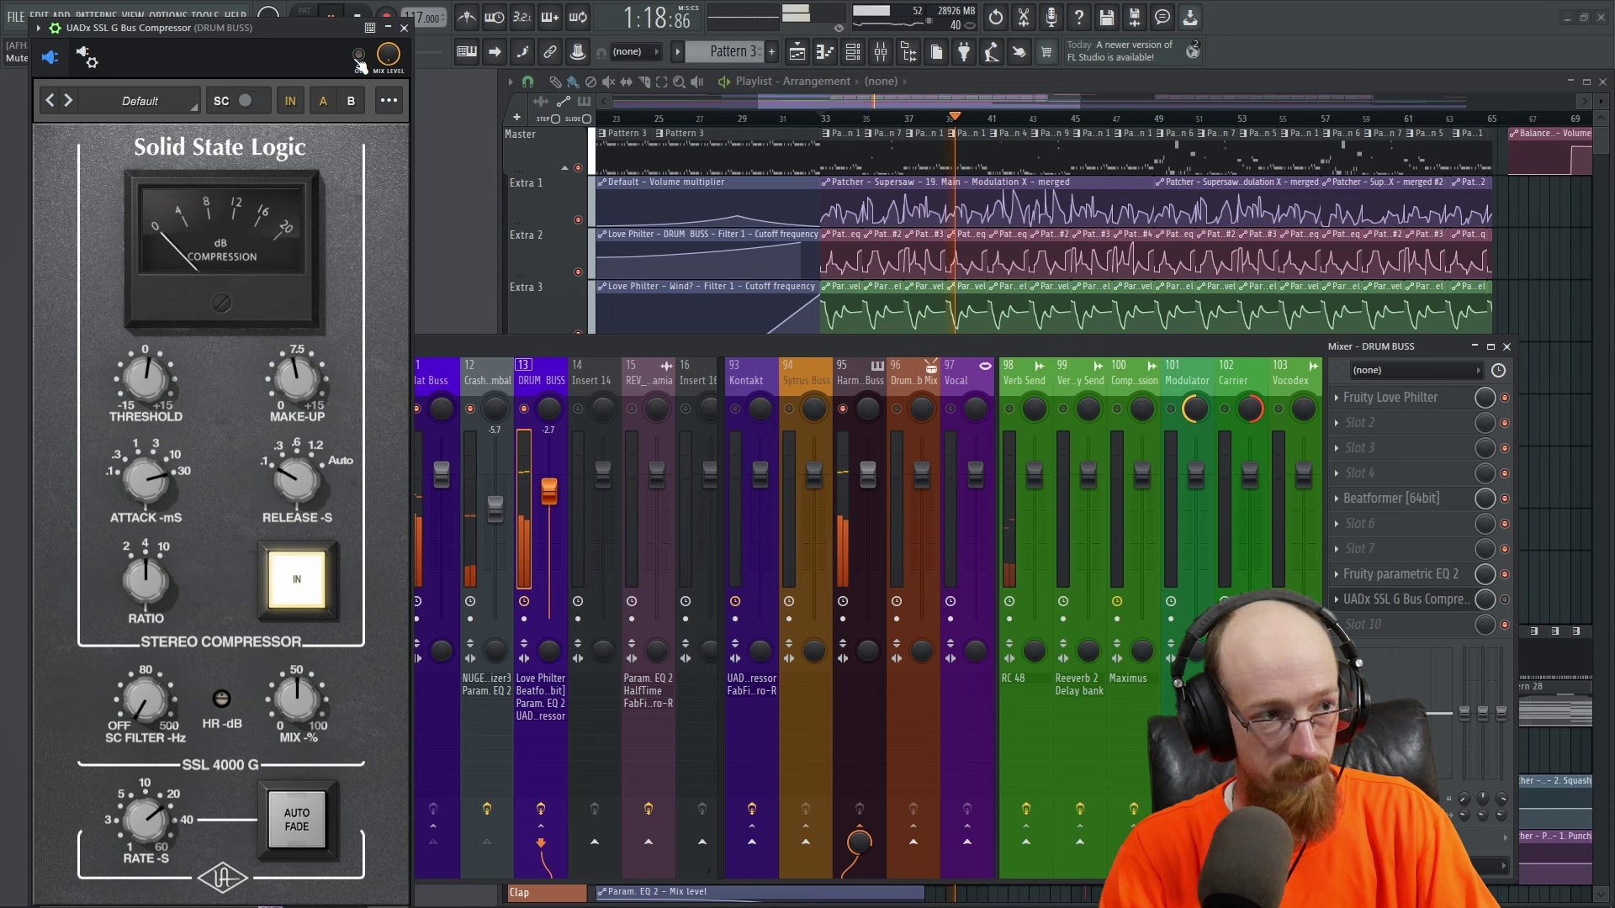
# - Clear the DRUM BUSS mixer track's solo so every track is audible again
pyautogui.rightClick(525, 409)
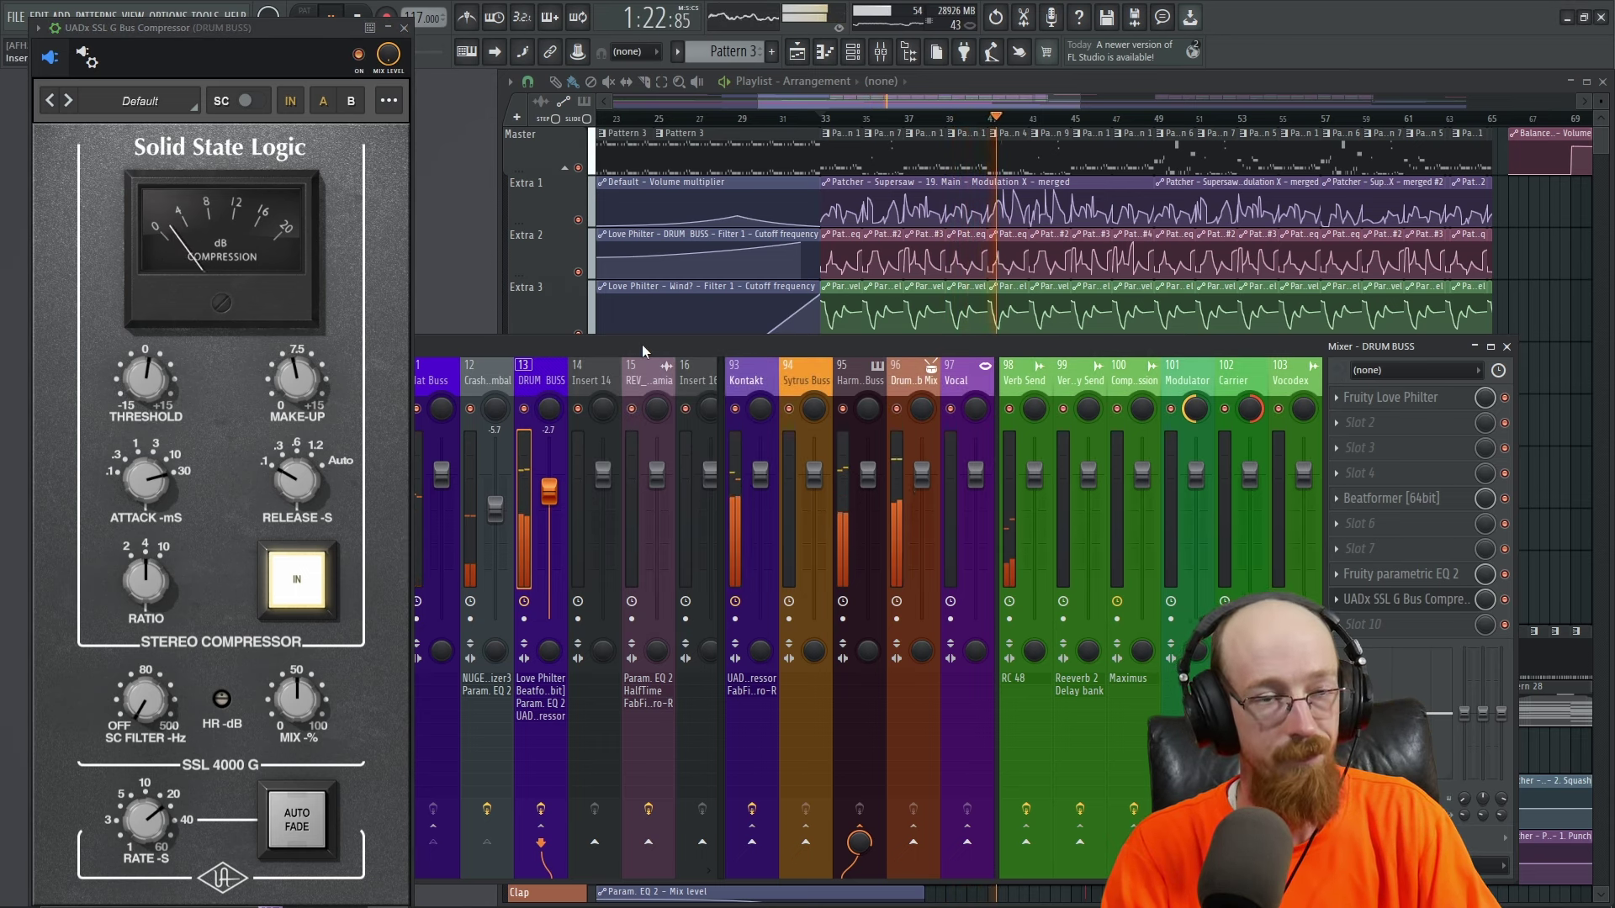